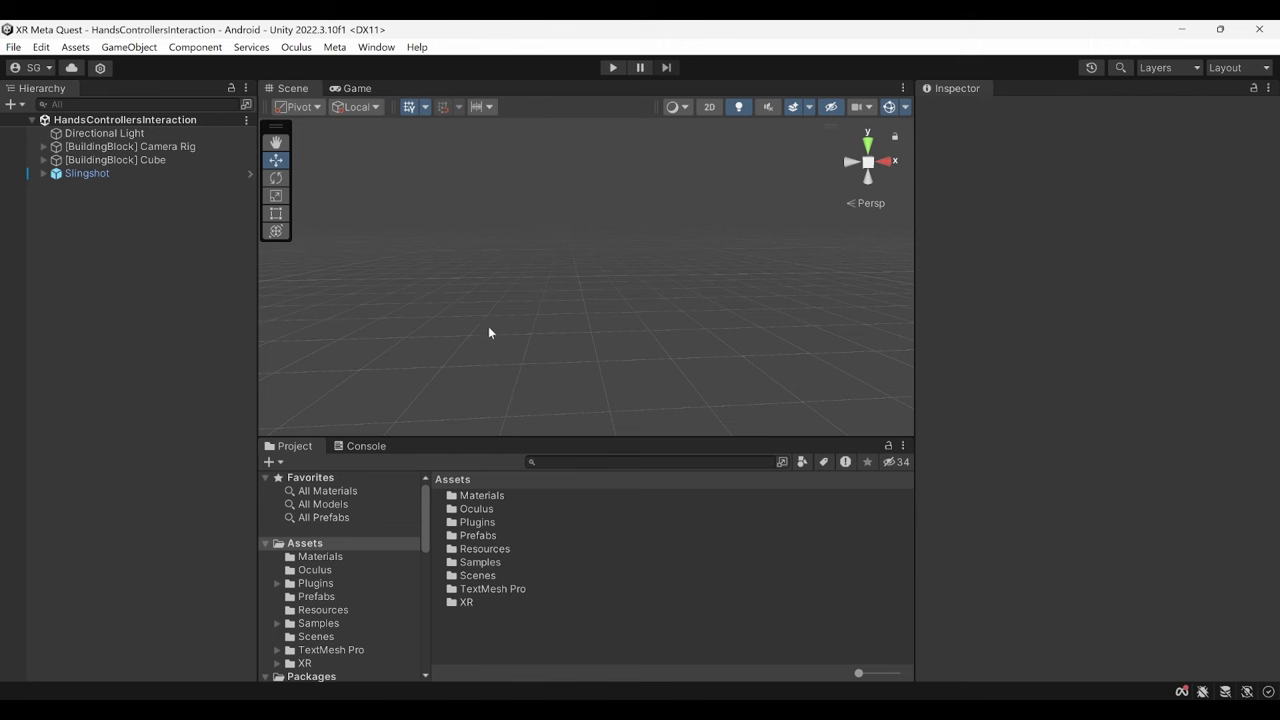
Create a new scene from the Basic (Built-in) template
left_click(13, 47)
left_click(50, 63)
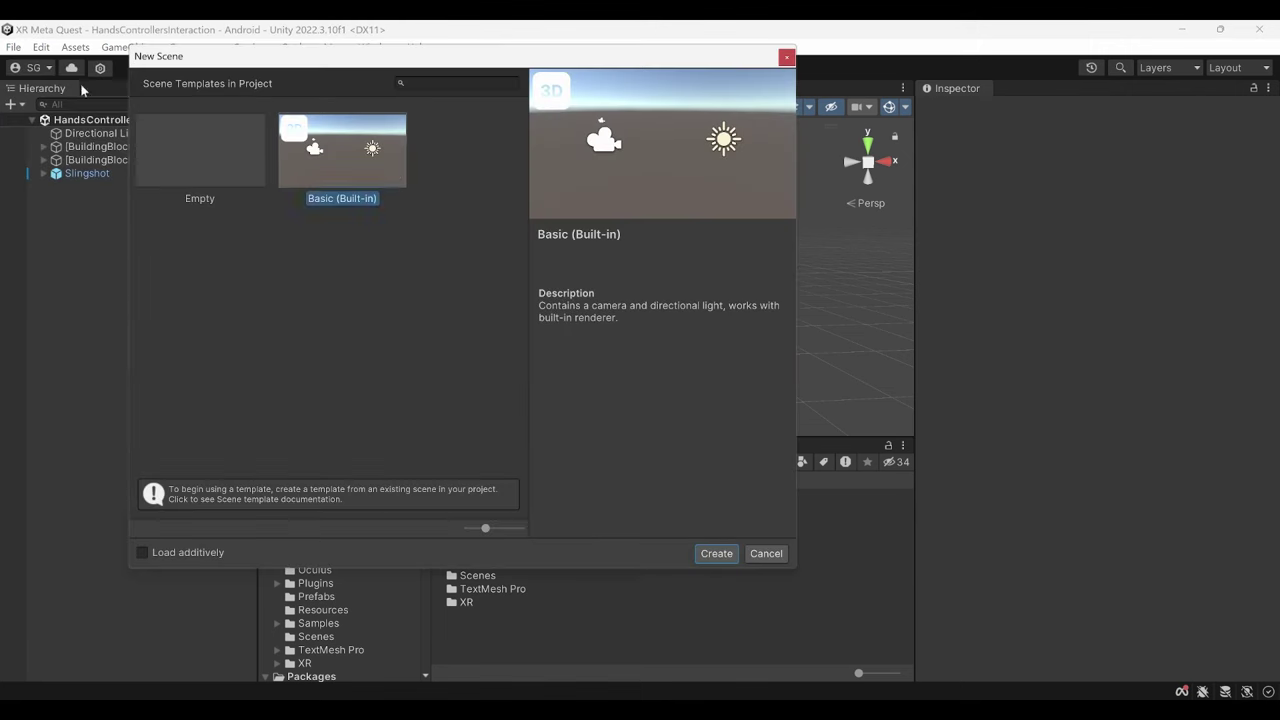
left_click(716, 554)
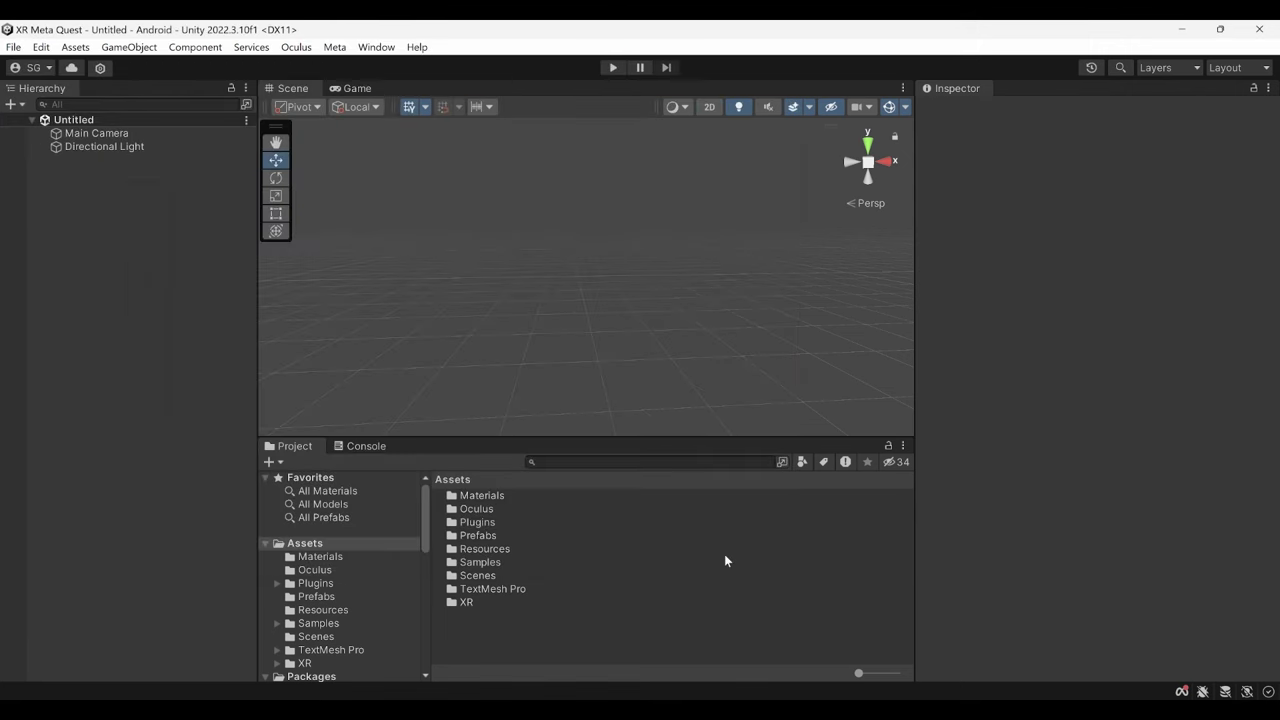
Save the scene as UIInteraction in Assets/Scenes and delete its Main Camera
key("ctrl+s")
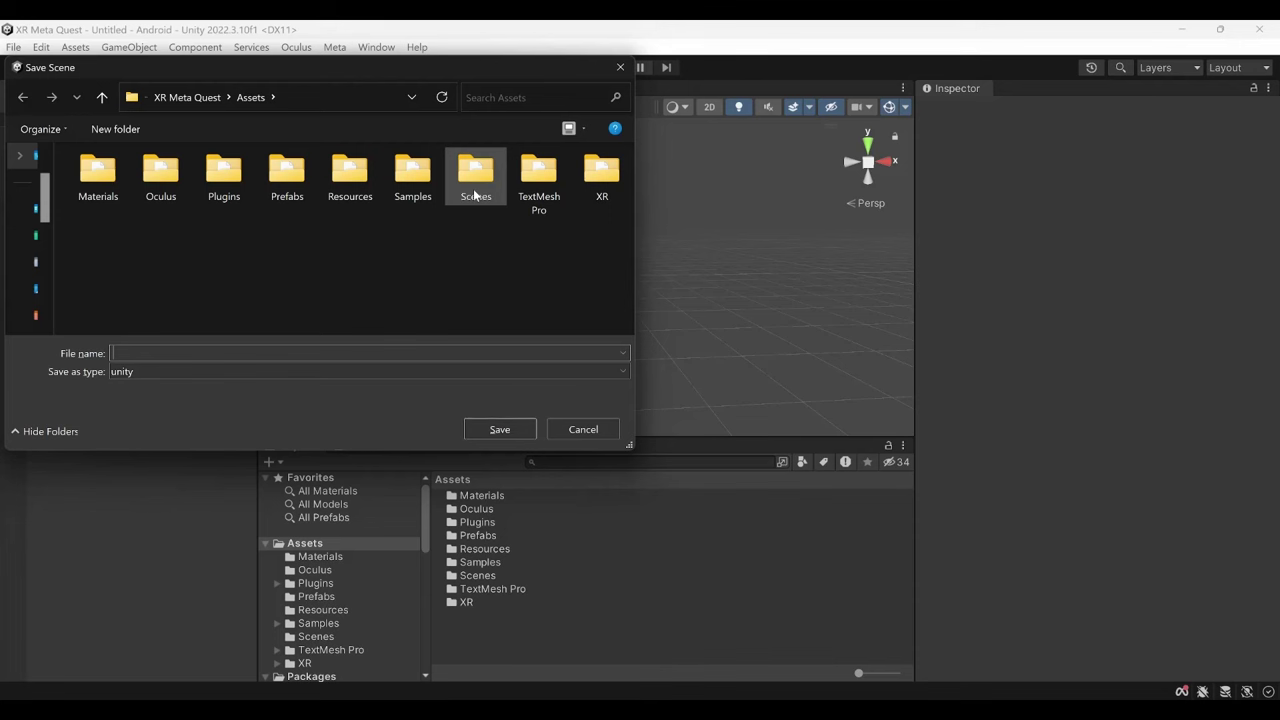
double_click(475, 195)
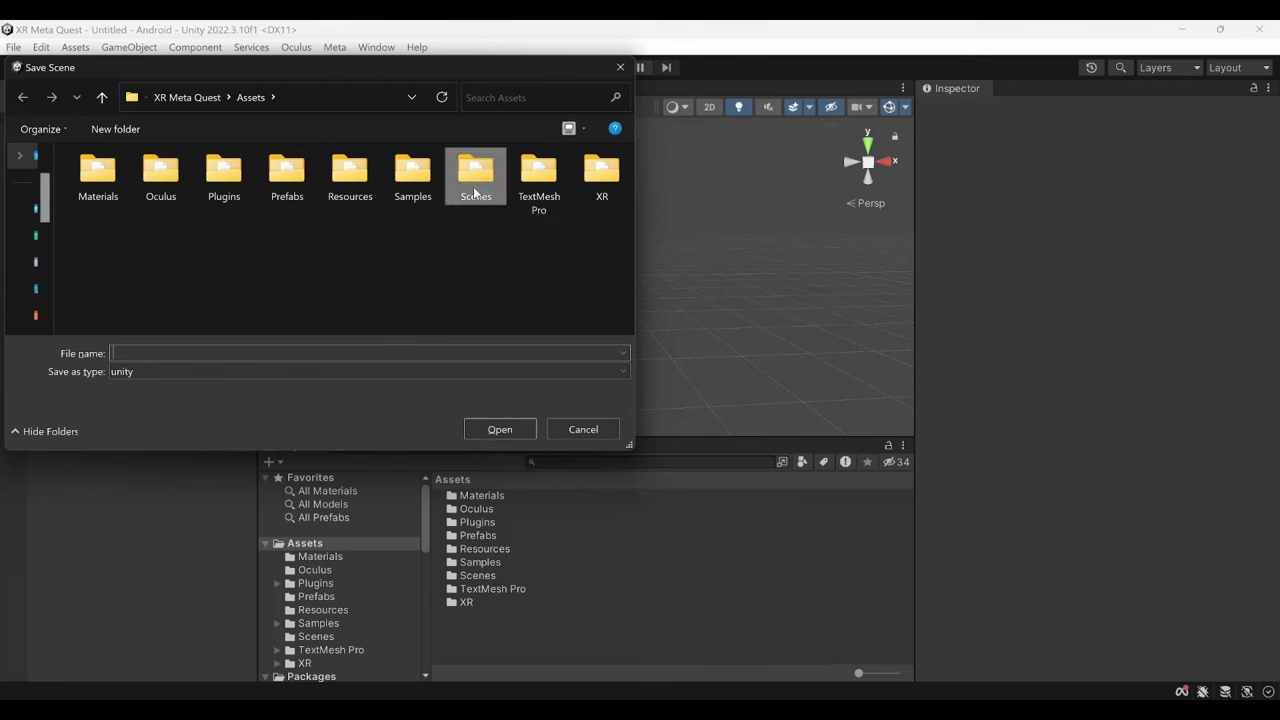
left_click(353, 354)
type("UI")
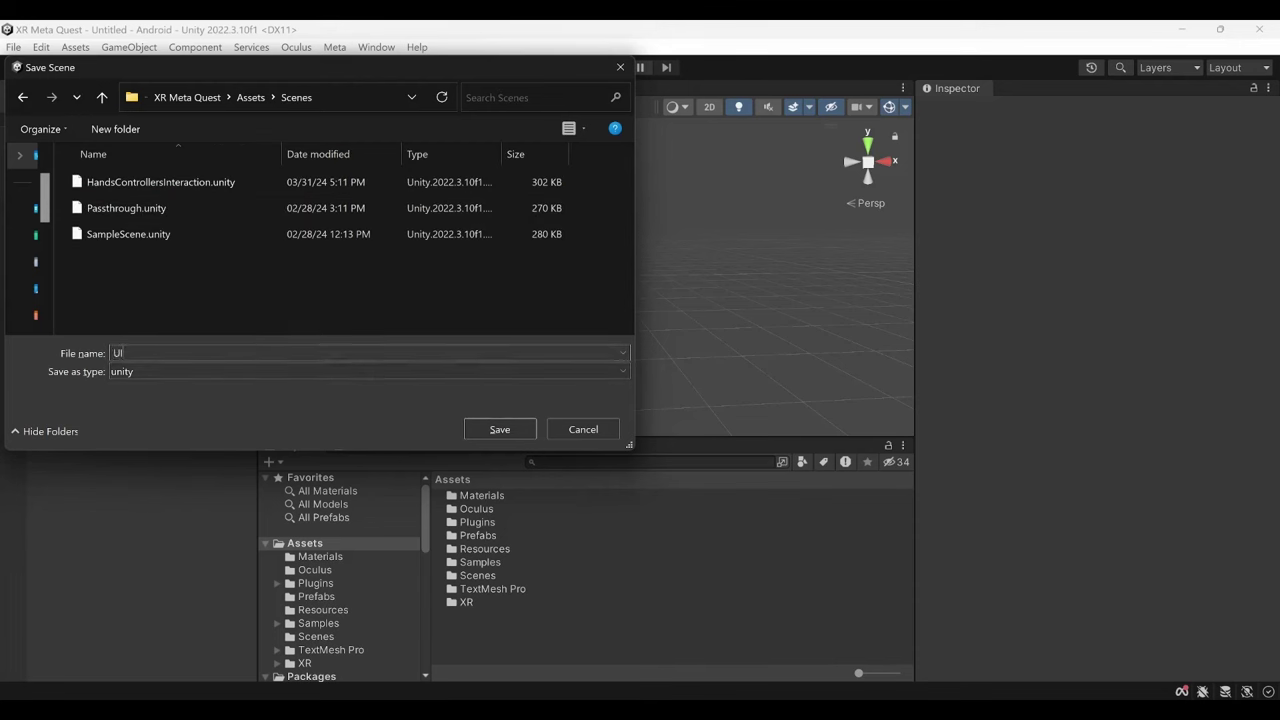
type("Interaction")
left_click(505, 429)
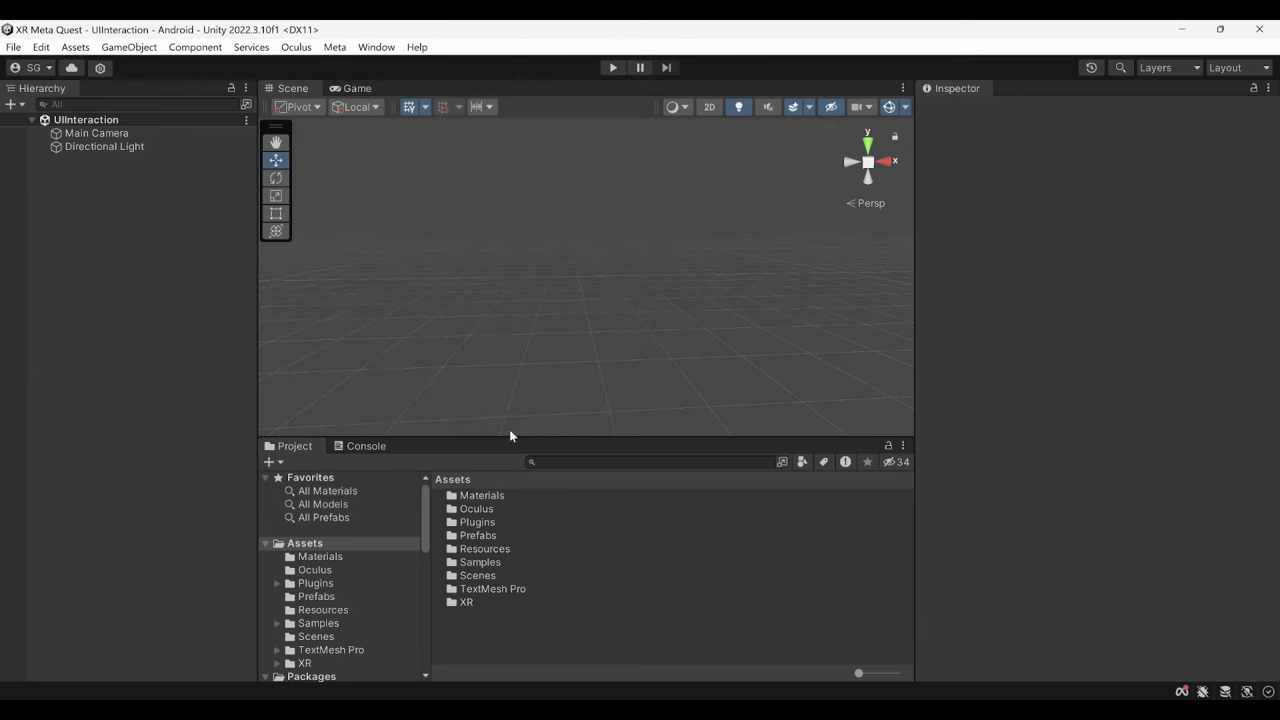
left_click(143, 137)
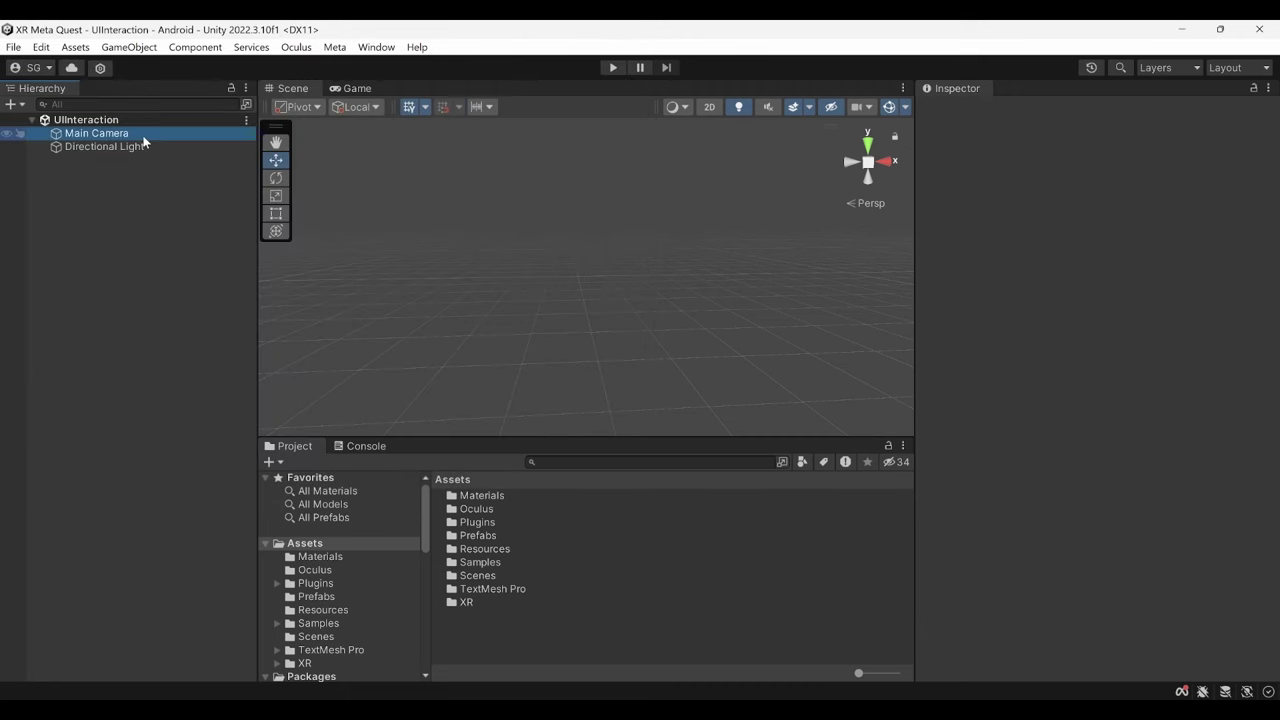
key("Delete")
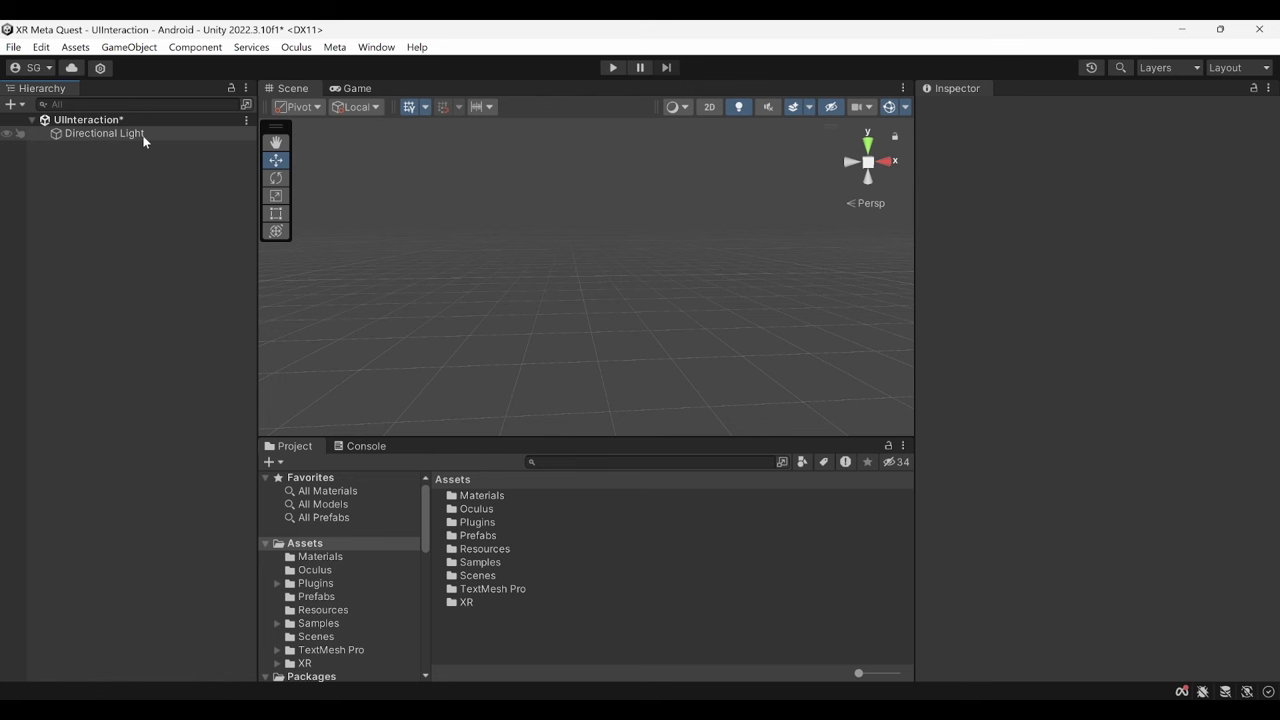
Find the OVRCameraRigInteraction prefab across all packages and drag it into the Hierarchy
left_click(562, 464)
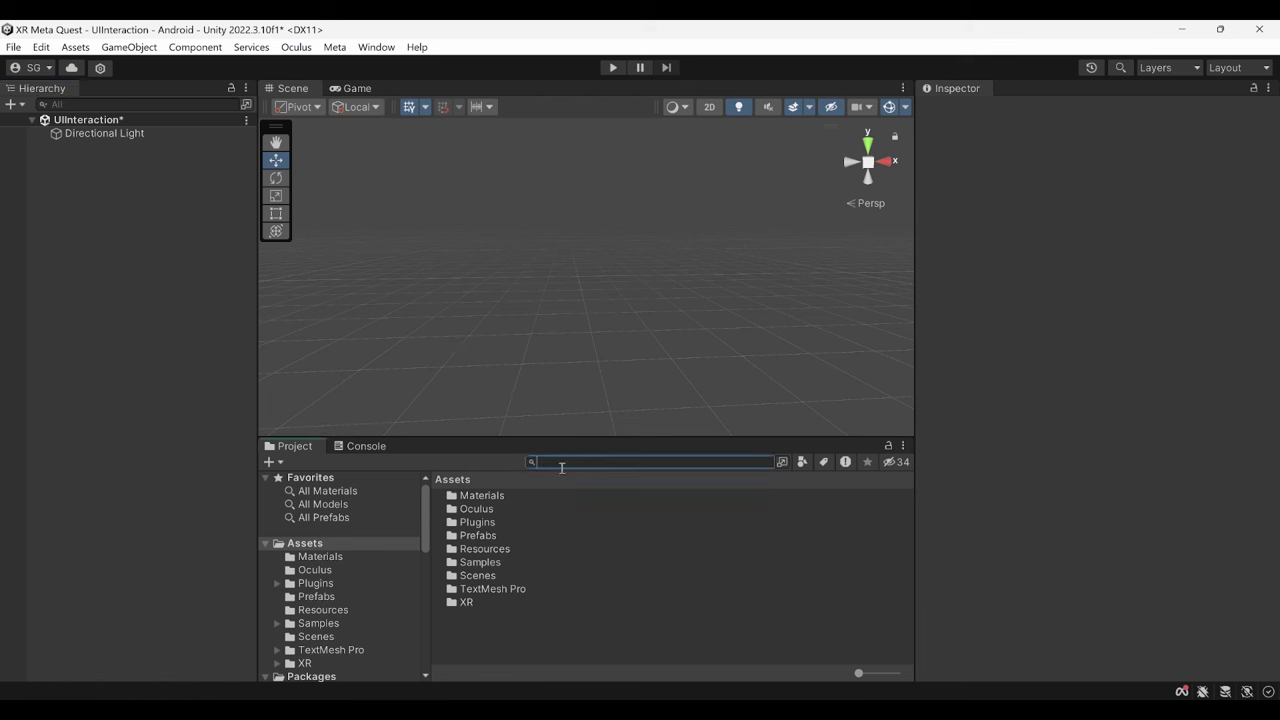
type("OVRC")
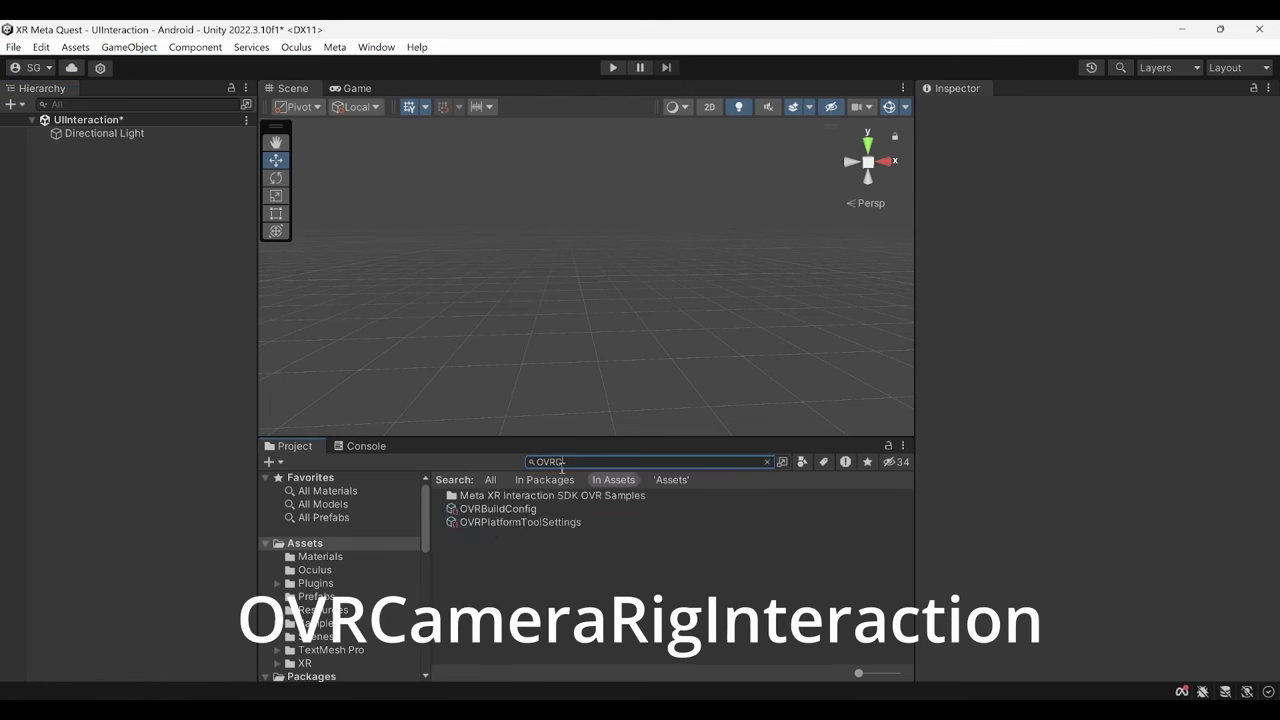
type("ameraRig")
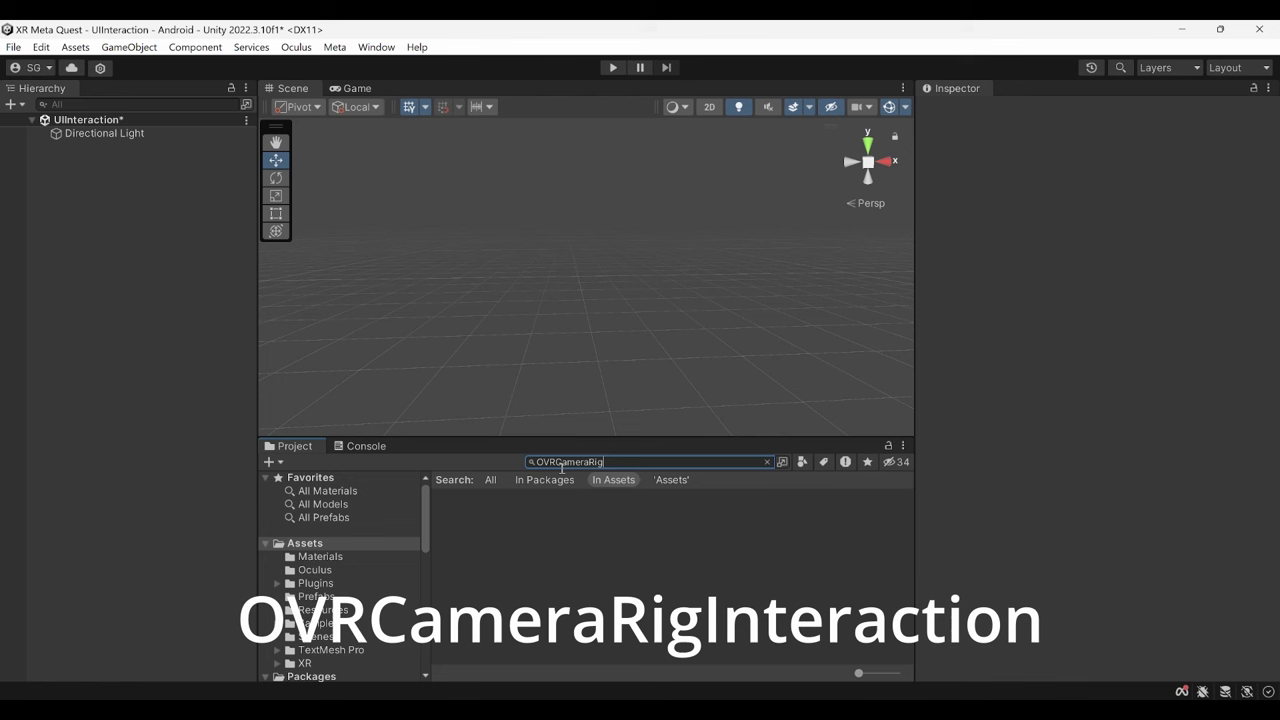
type("Interaction")
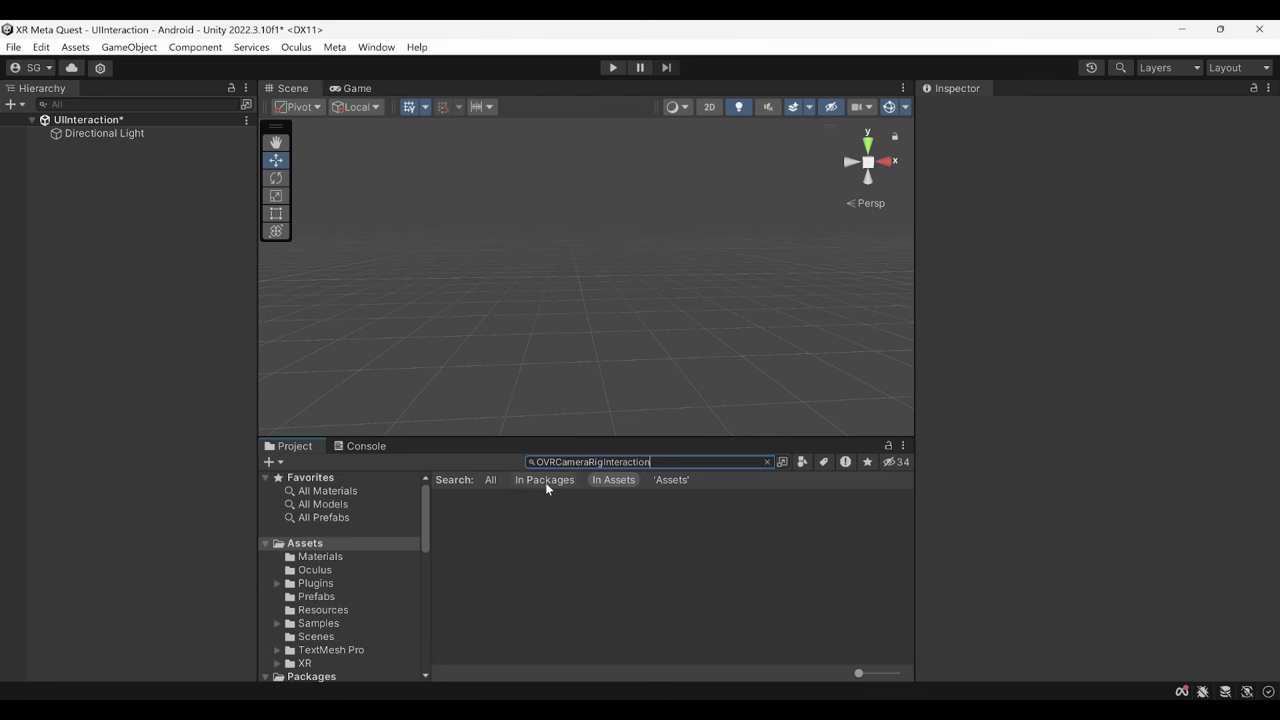
left_click(490, 480)
left_click(478, 495)
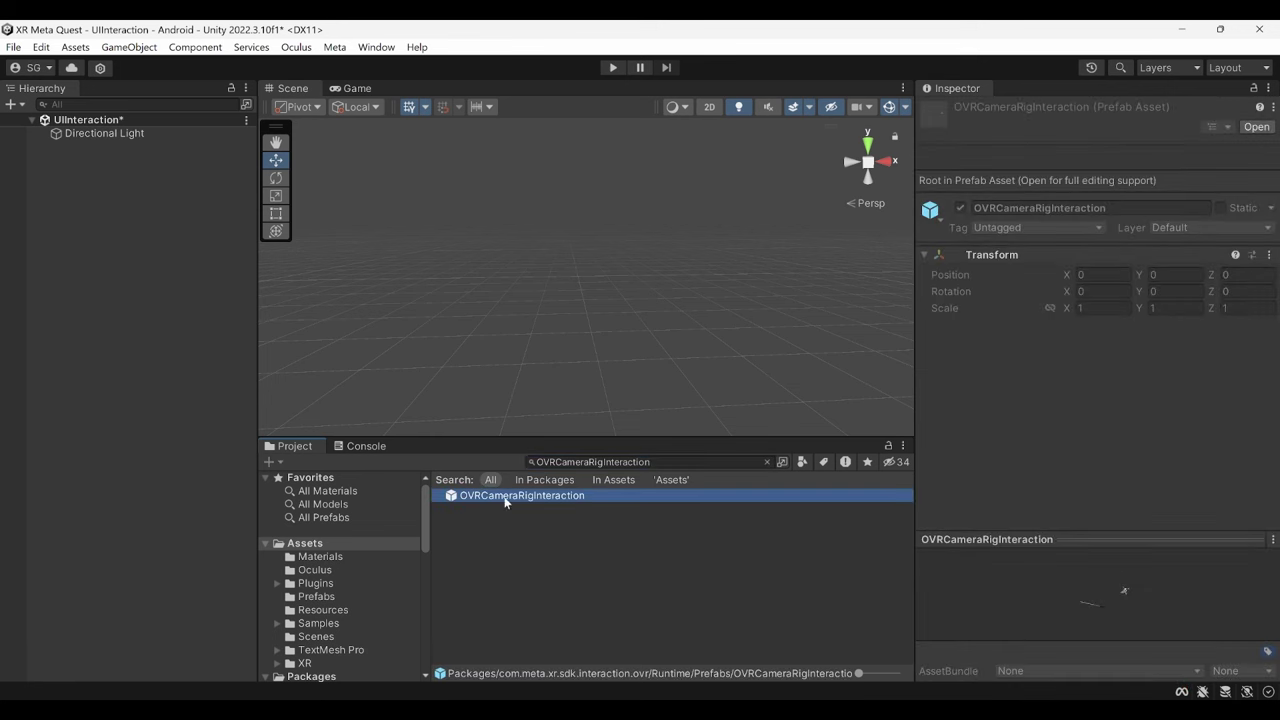
mouse_move(509, 497)
left_mouse_down()
mouse_move(157, 207)
mouse_move(150, 184)
left_mouse_up()
Expand the rig down through OVRHands and OVRControllers to HandInteractorsRight
left_click(102, 230)
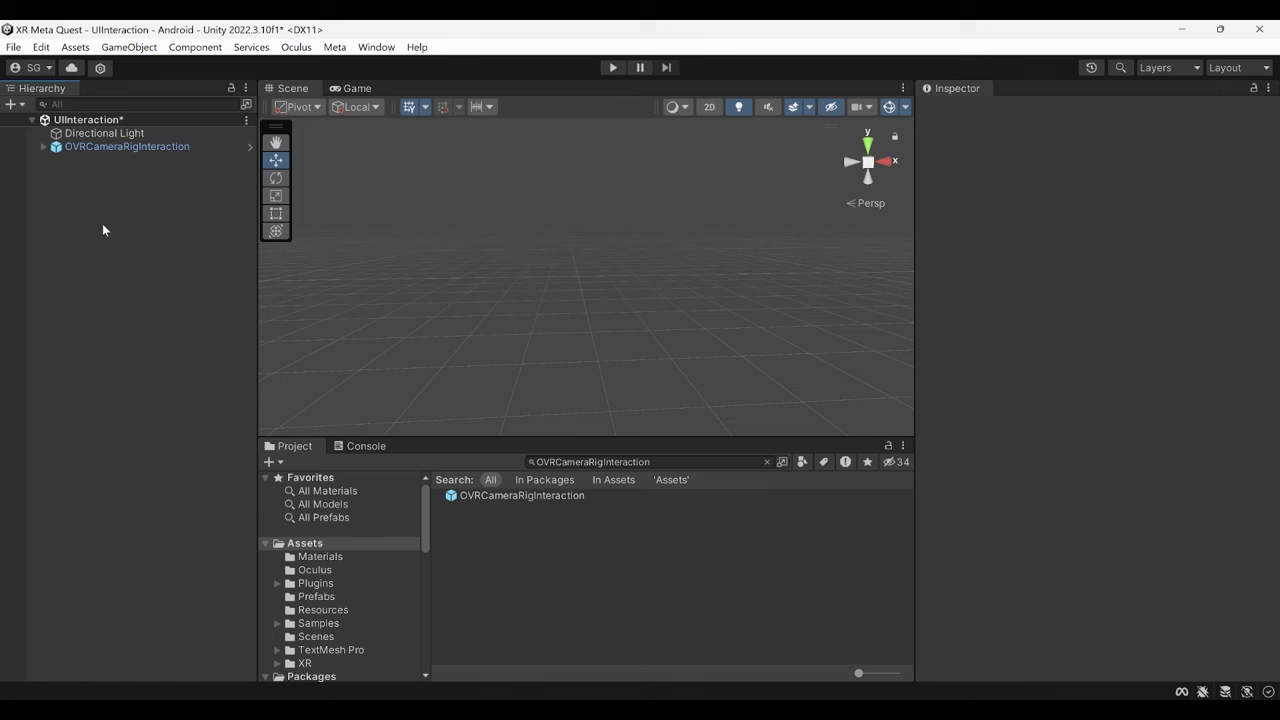
left_click(100, 148)
left_click(43, 147)
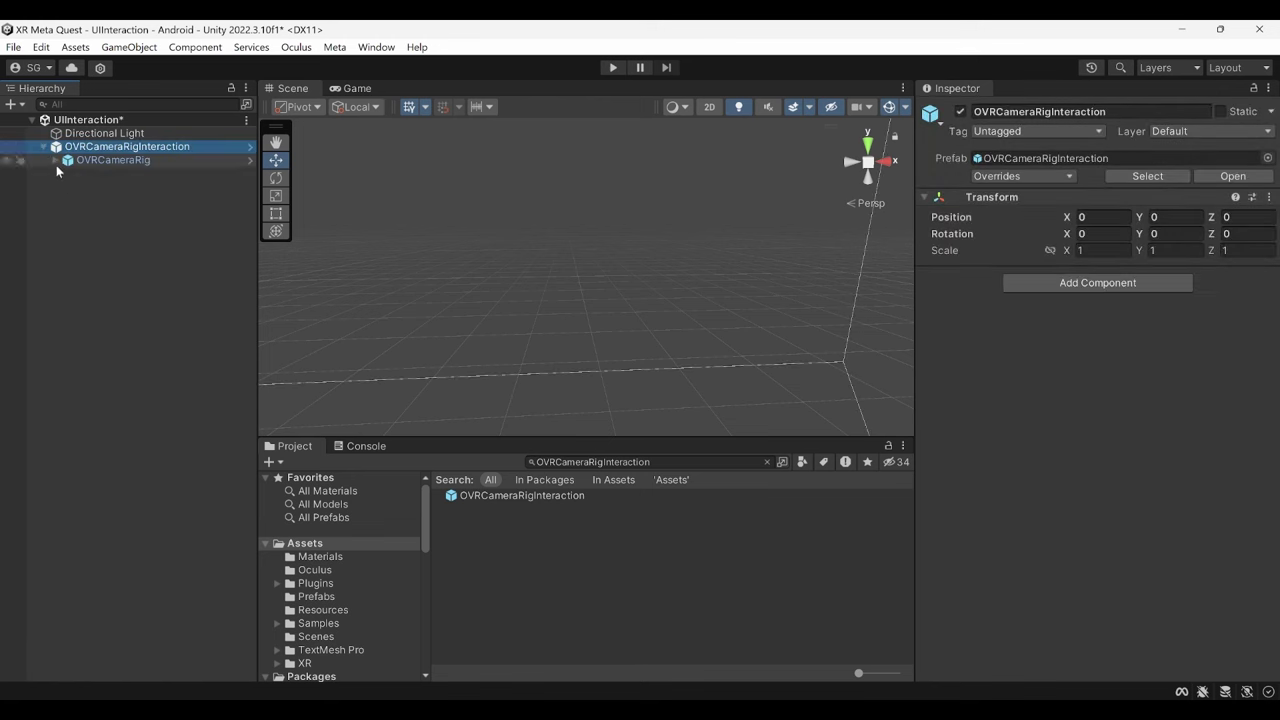
left_click(55, 160)
left_click(67, 186)
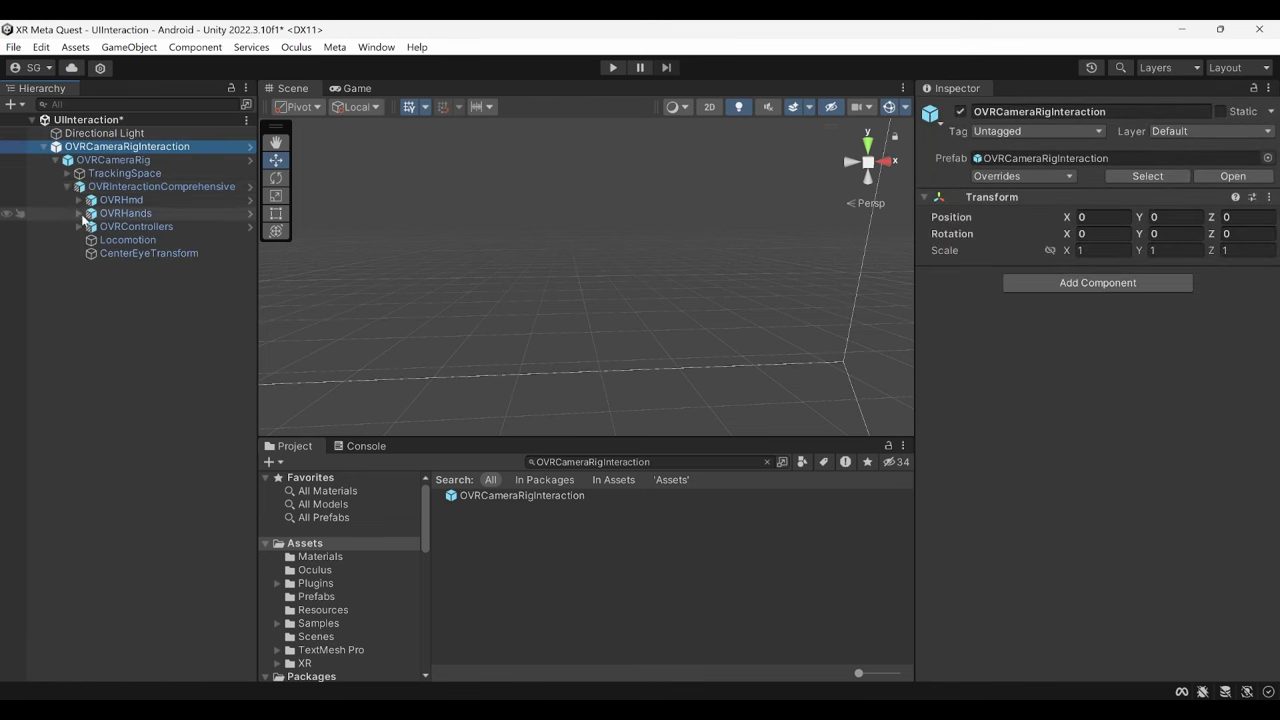
left_click(80, 214)
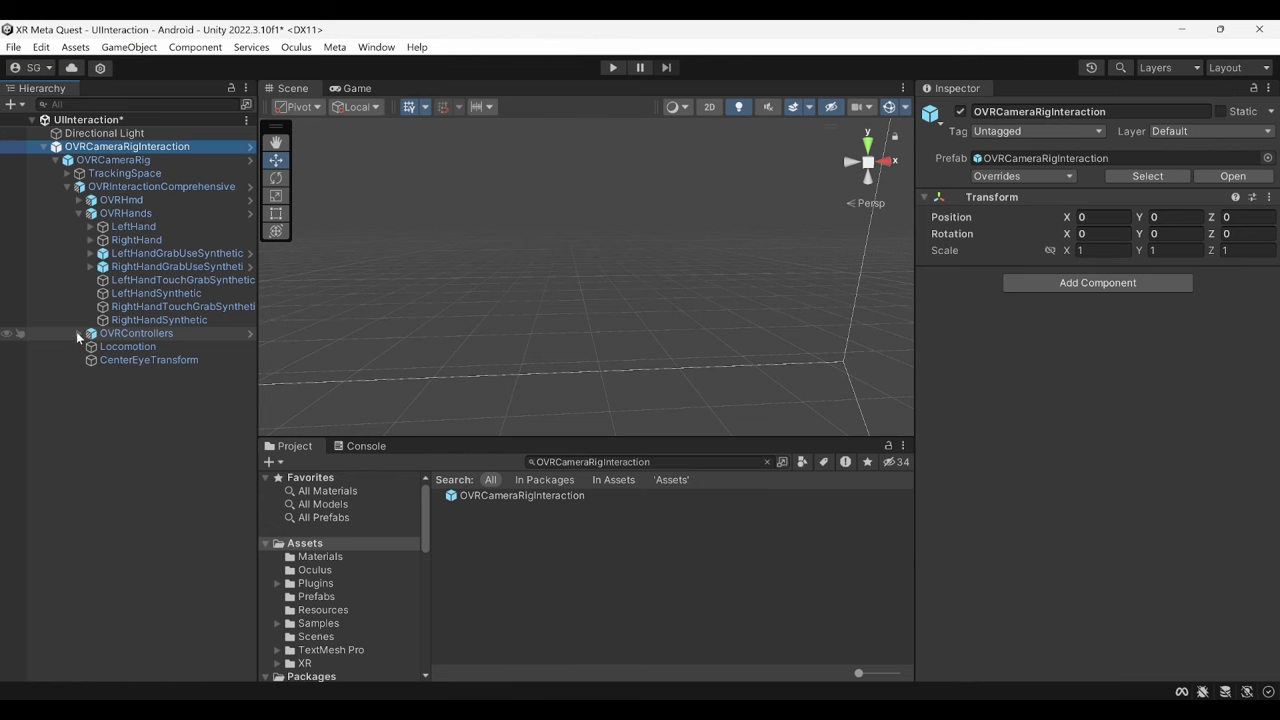
left_click(78, 333)
left_click(89, 240)
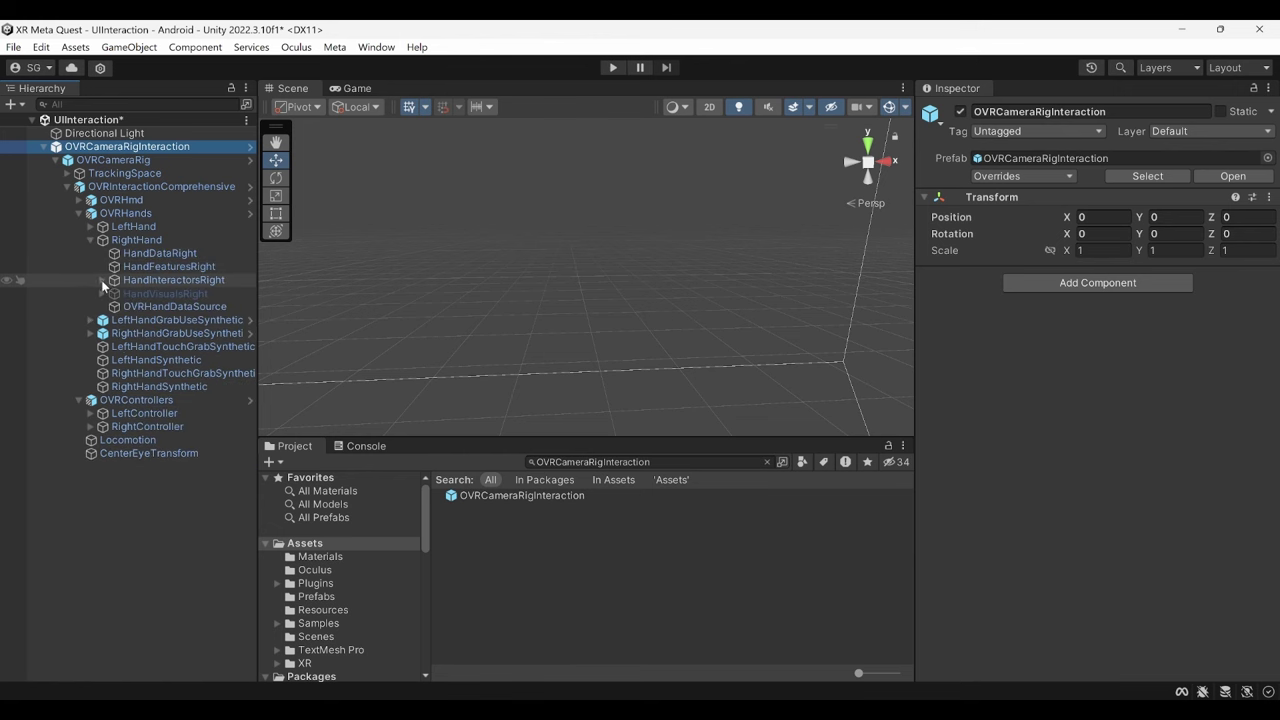
left_click(102, 280)
Inspect the HandPoke, HandGrab, HandRay and LocomotionHand interactors, then collapse the rig
left_click(152, 292)
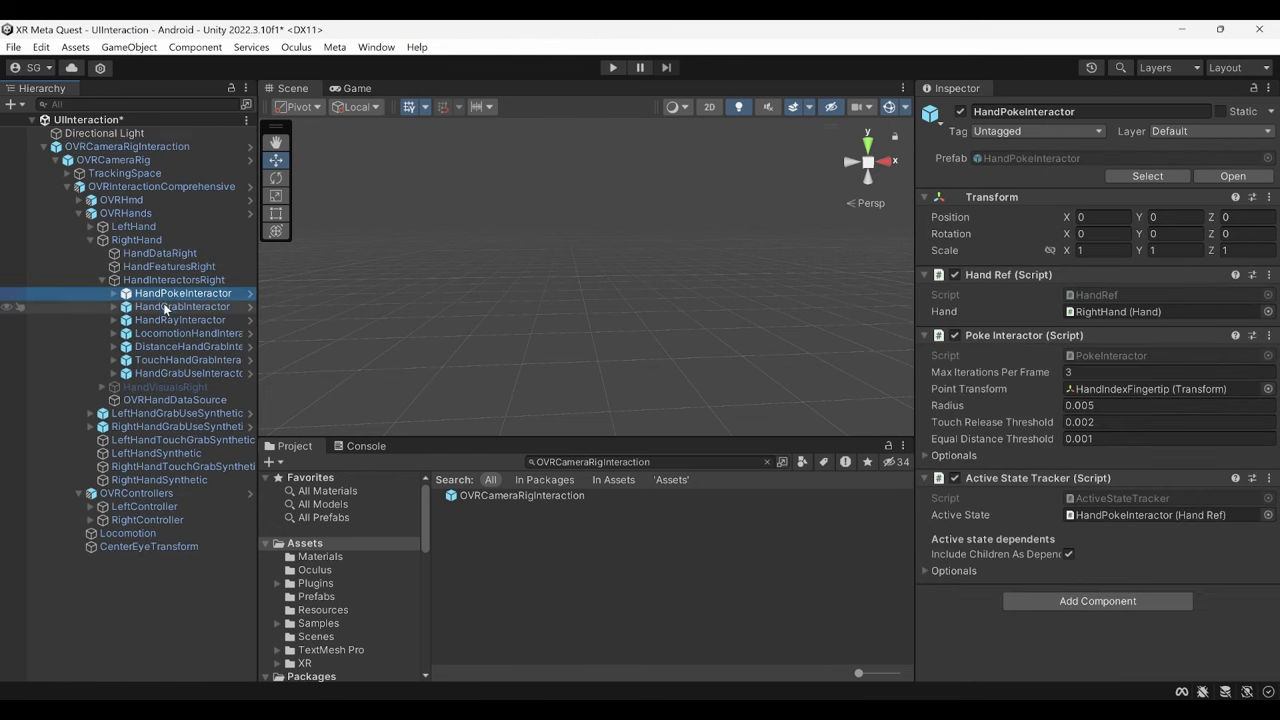
left_click(163, 305)
left_click(169, 320)
left_click(173, 333)
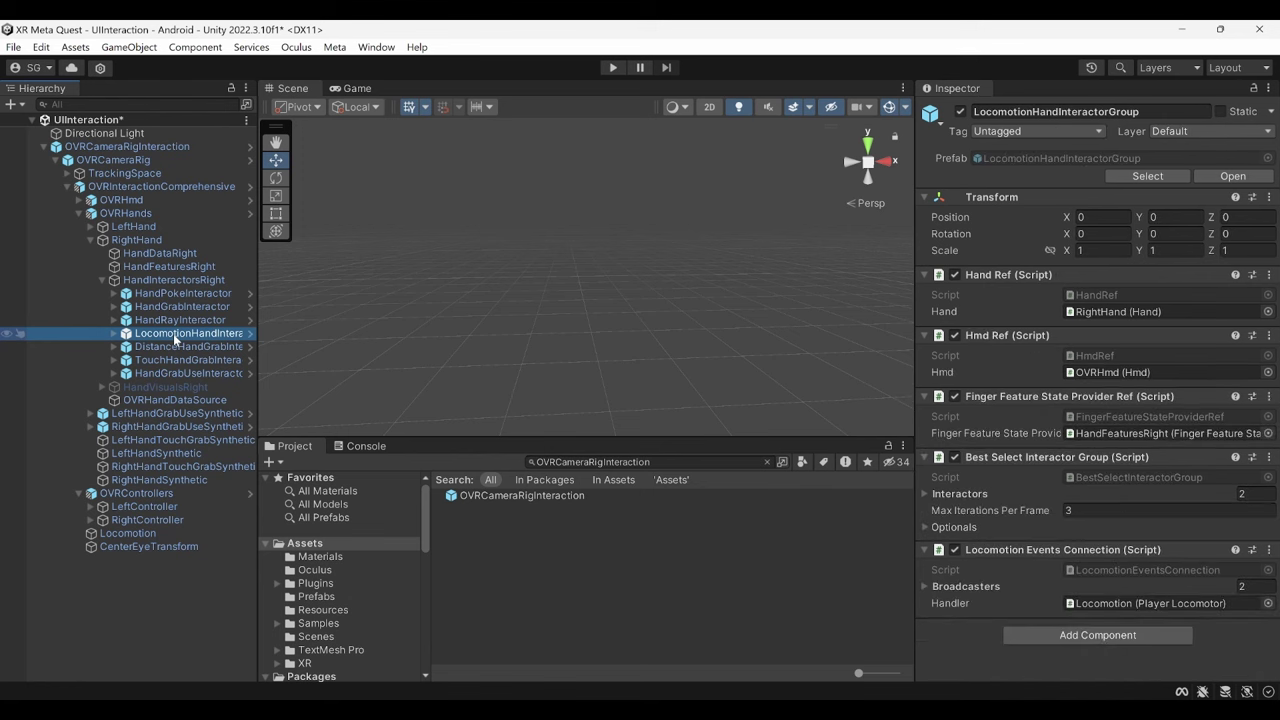
key("Left")
key("Left")
key("Left")
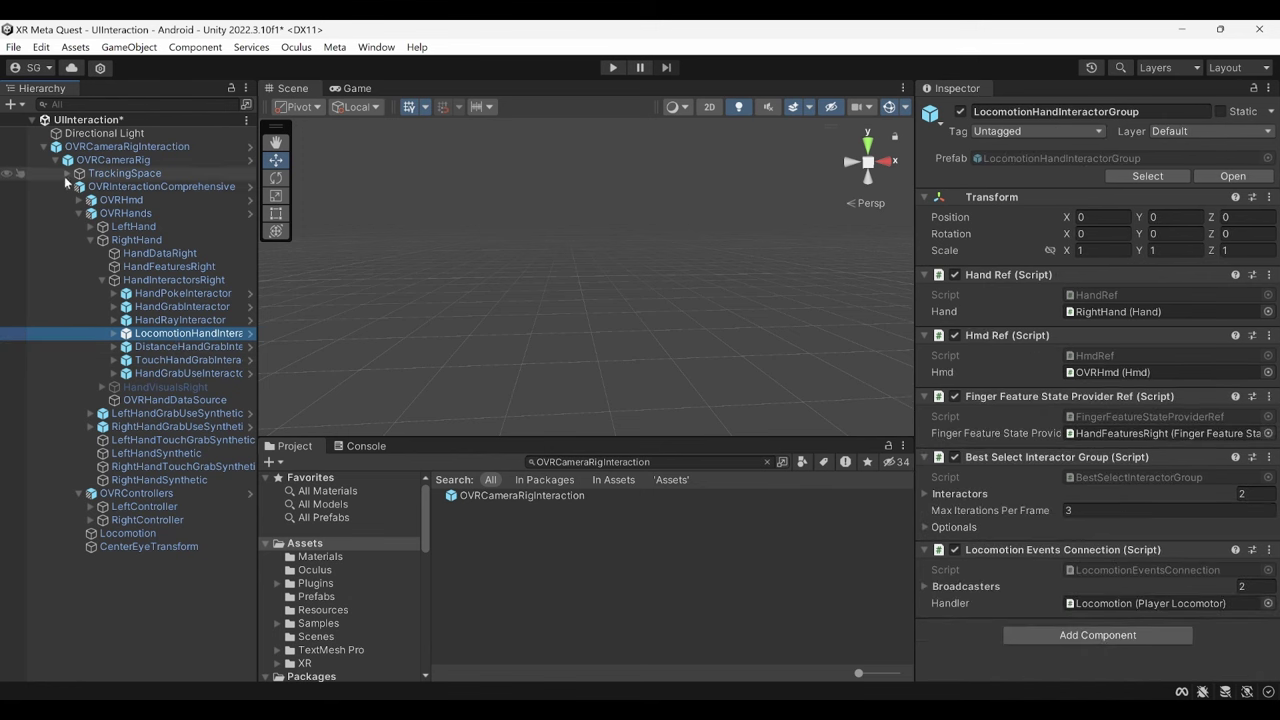
left_click(88, 187)
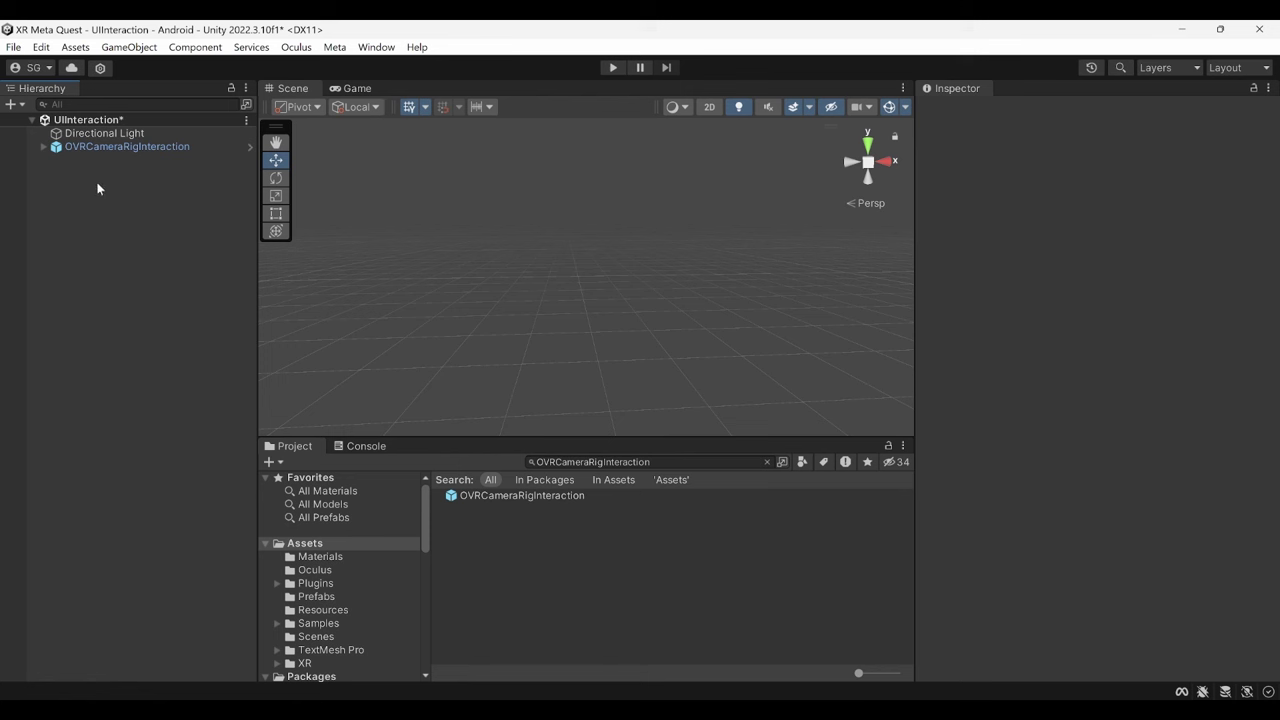
Create an empty GameObject named UI
right_click(97, 196)
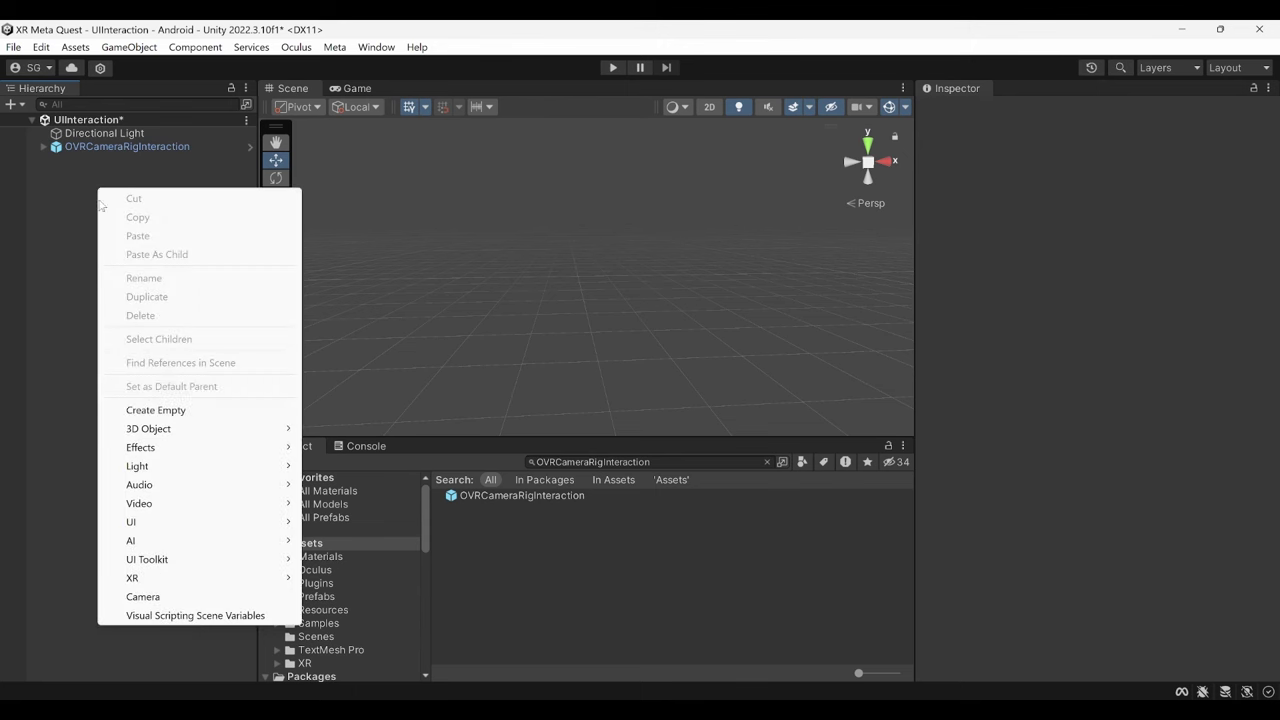
left_click(156, 412)
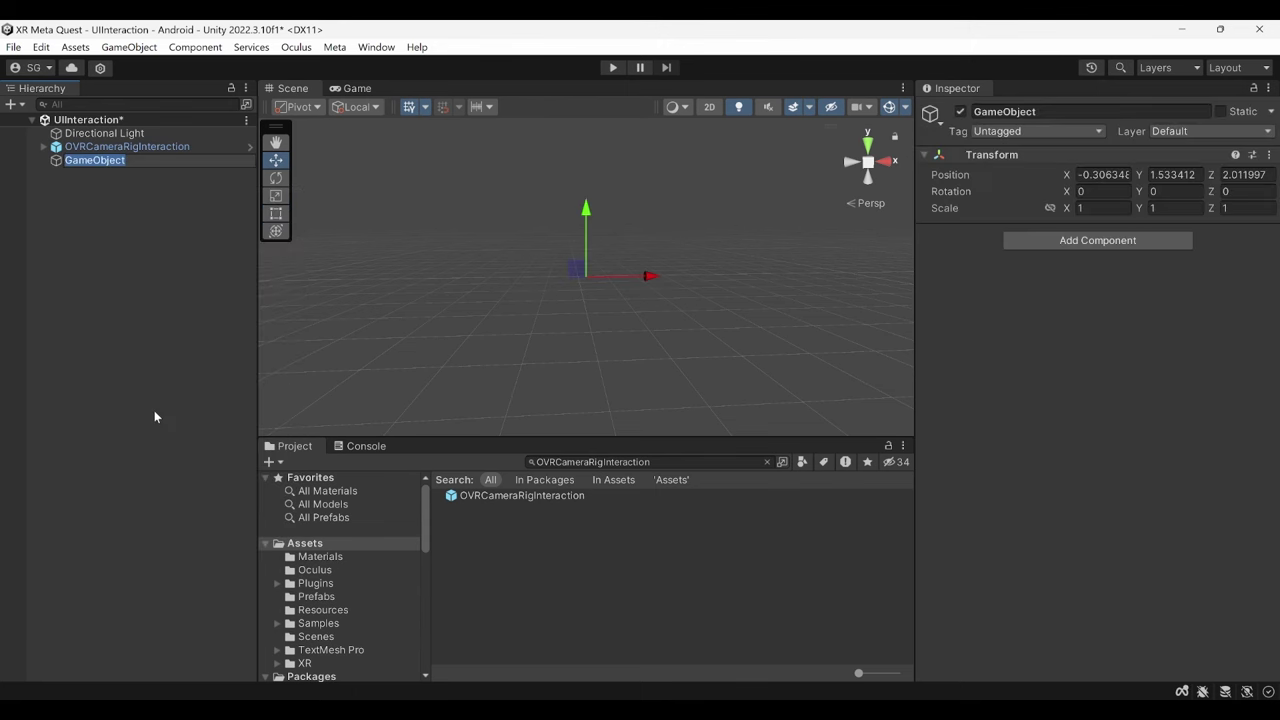
type("UI")
key("Return")
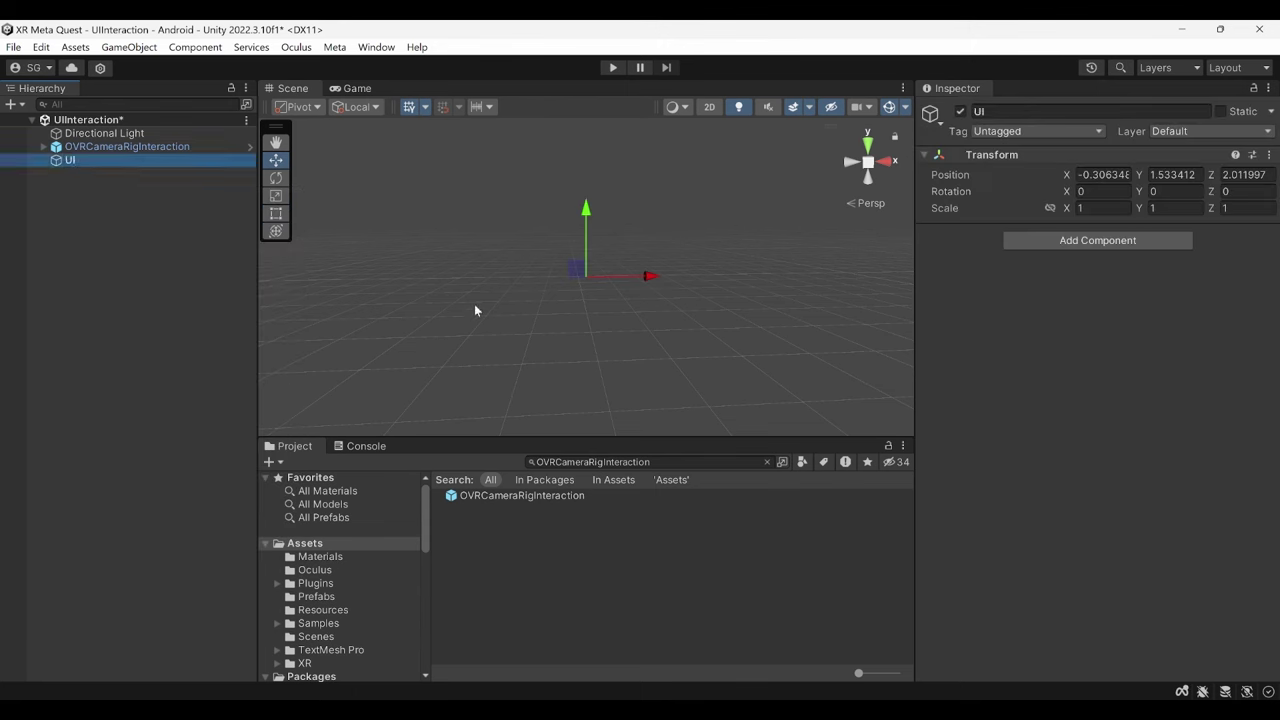
Position the UI object at 0, 1.25, 0.5
left_click(1090, 175)
type("0")
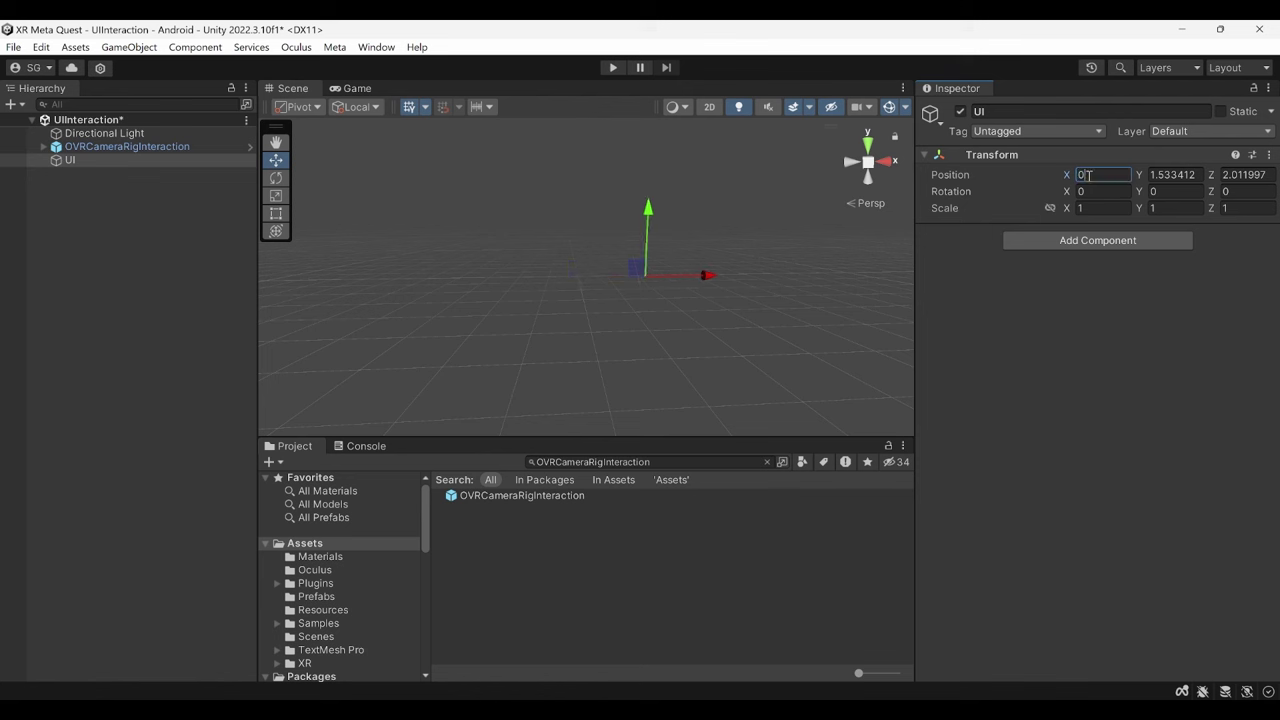
left_click(1170, 175)
type("1.25")
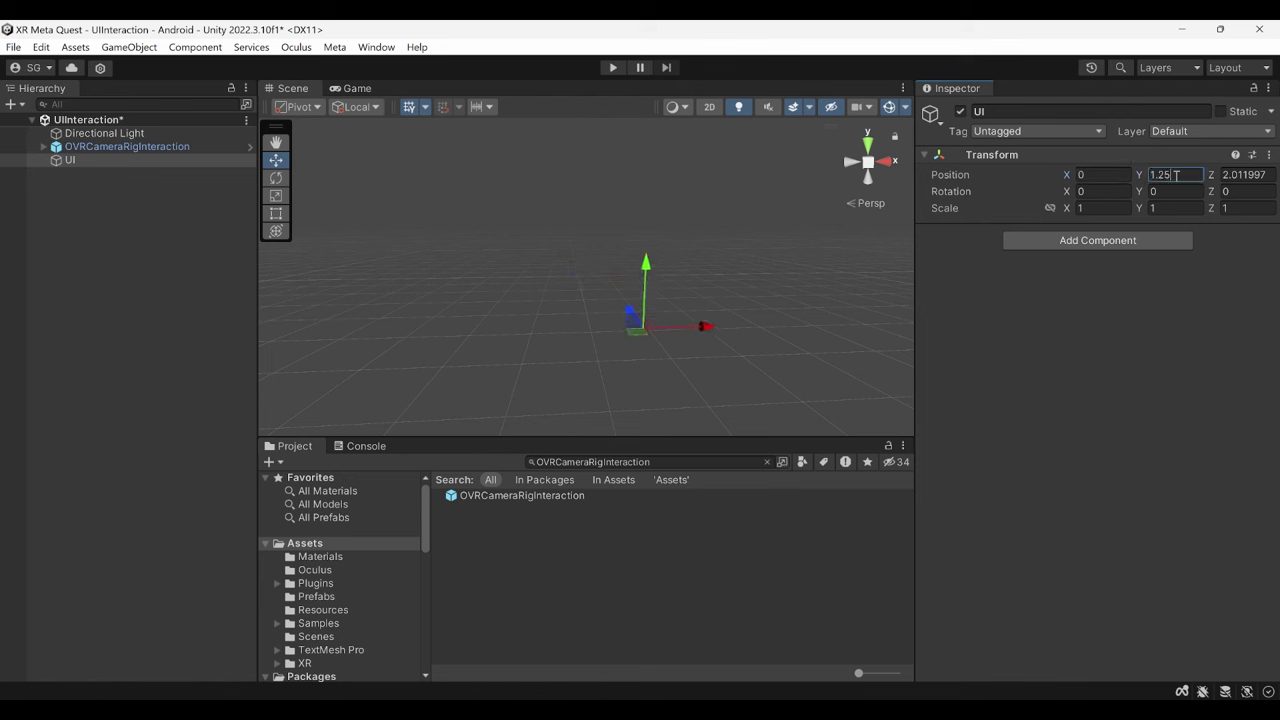
left_click(1223, 176)
type("0")
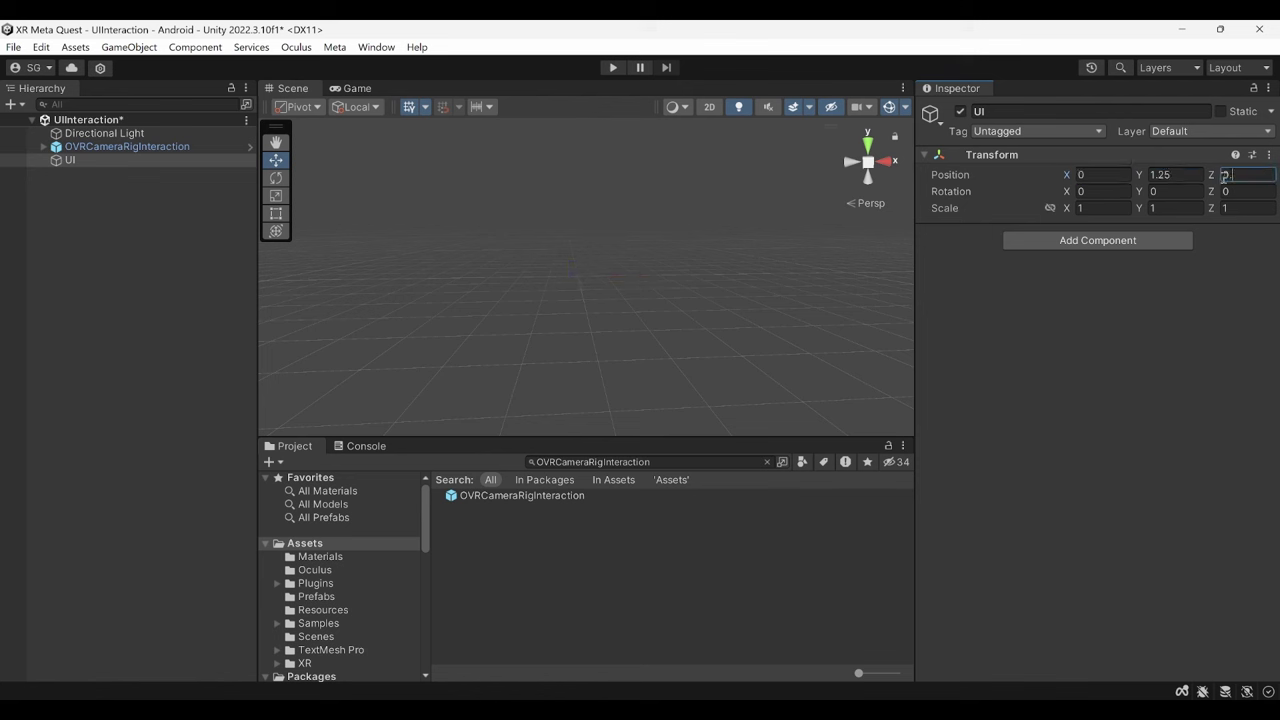
type(".5")
left_click(78, 160)
Add a UI > Canvas under the UI object, creating an EventSystem too
right_click(78, 160)
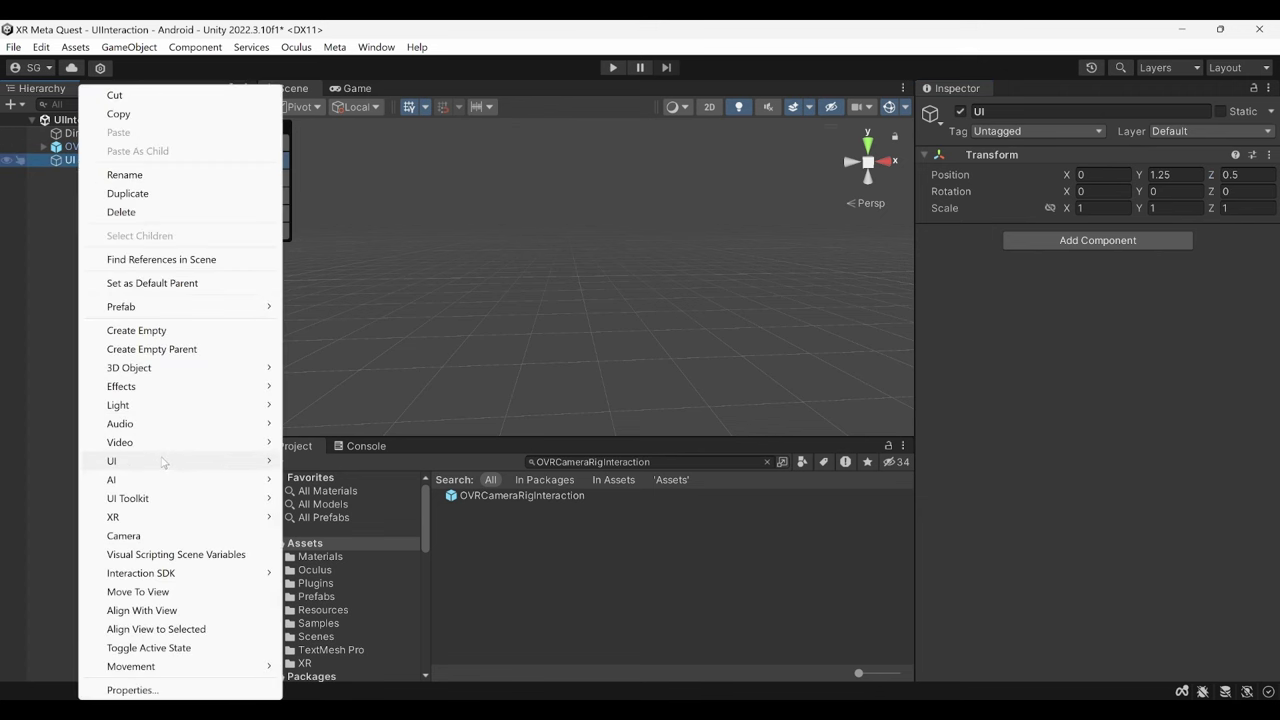
mouse_move(163, 462)
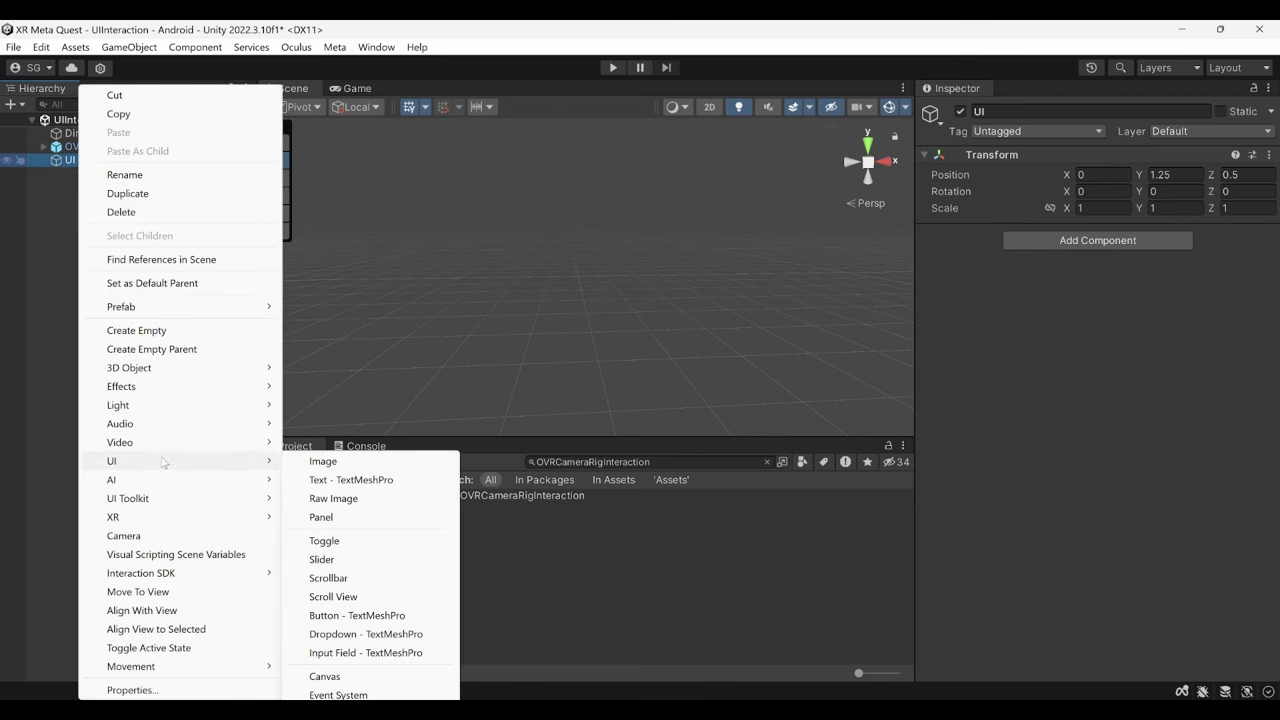
left_click(325, 677)
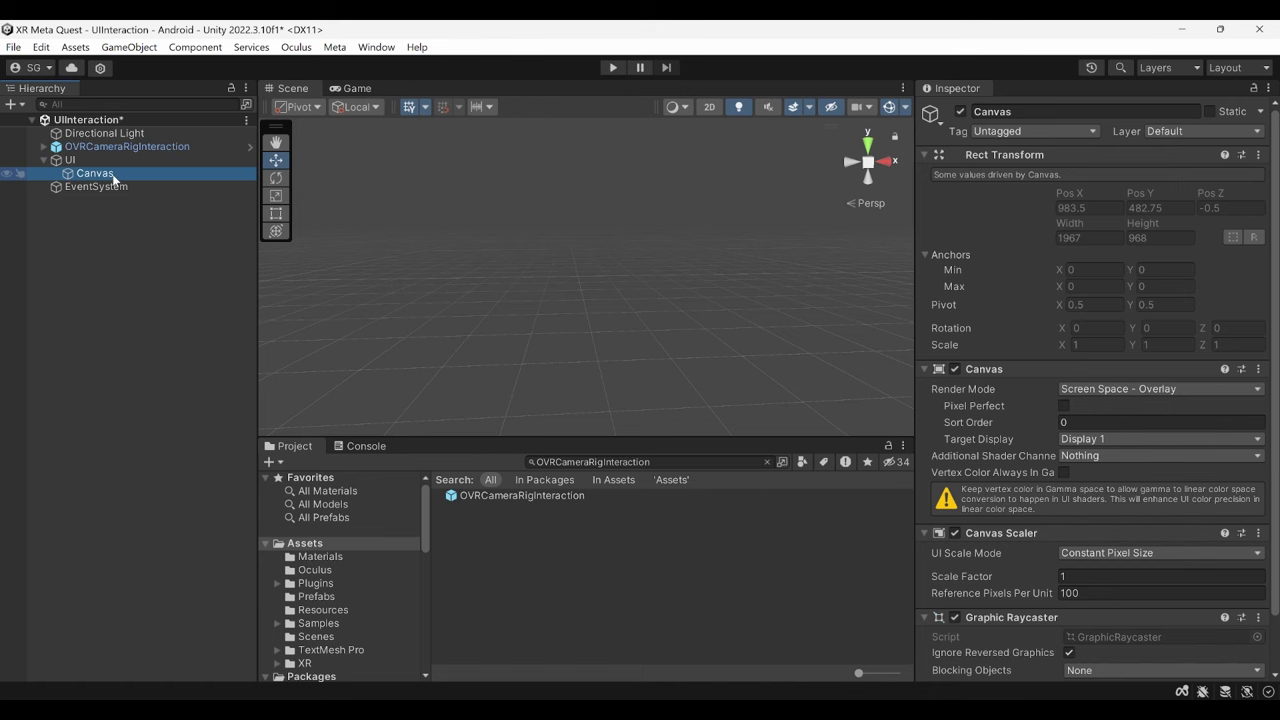
Add Ray Interaction to the Canvas, fixing World Space and PointableCanvasModule, with Everything interactors
right_click(114, 179)
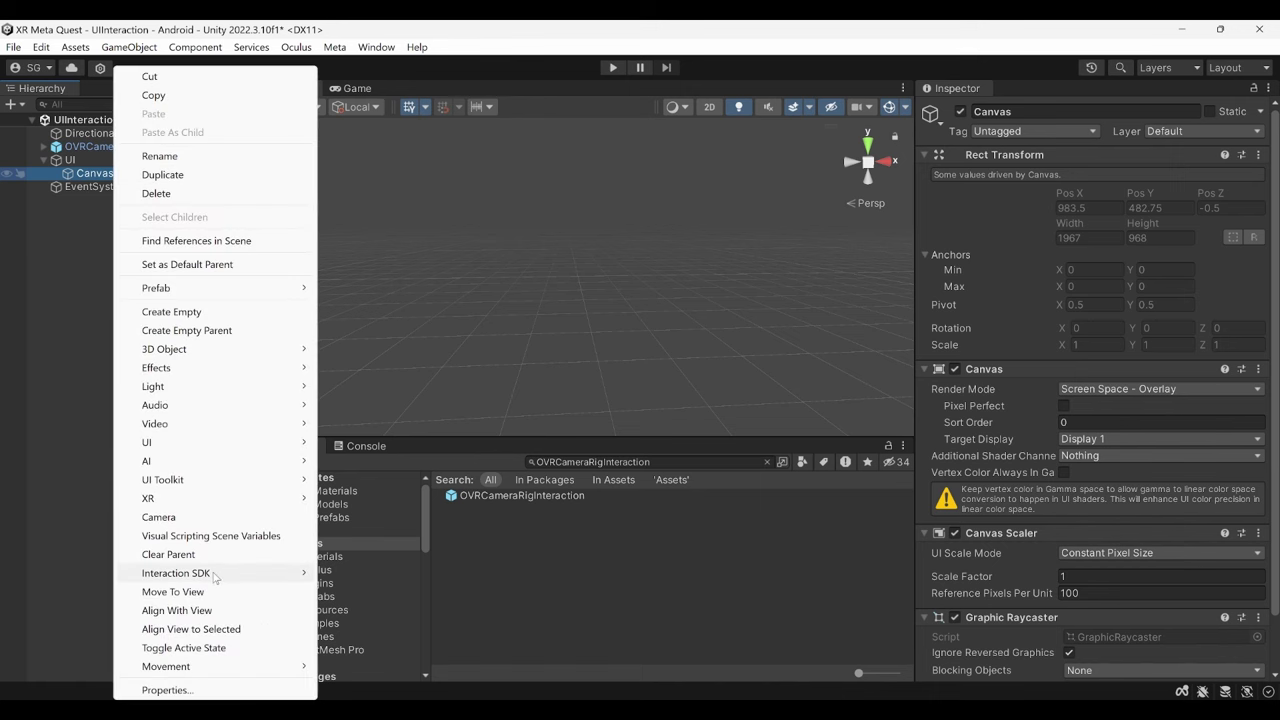
mouse_move(214, 576)
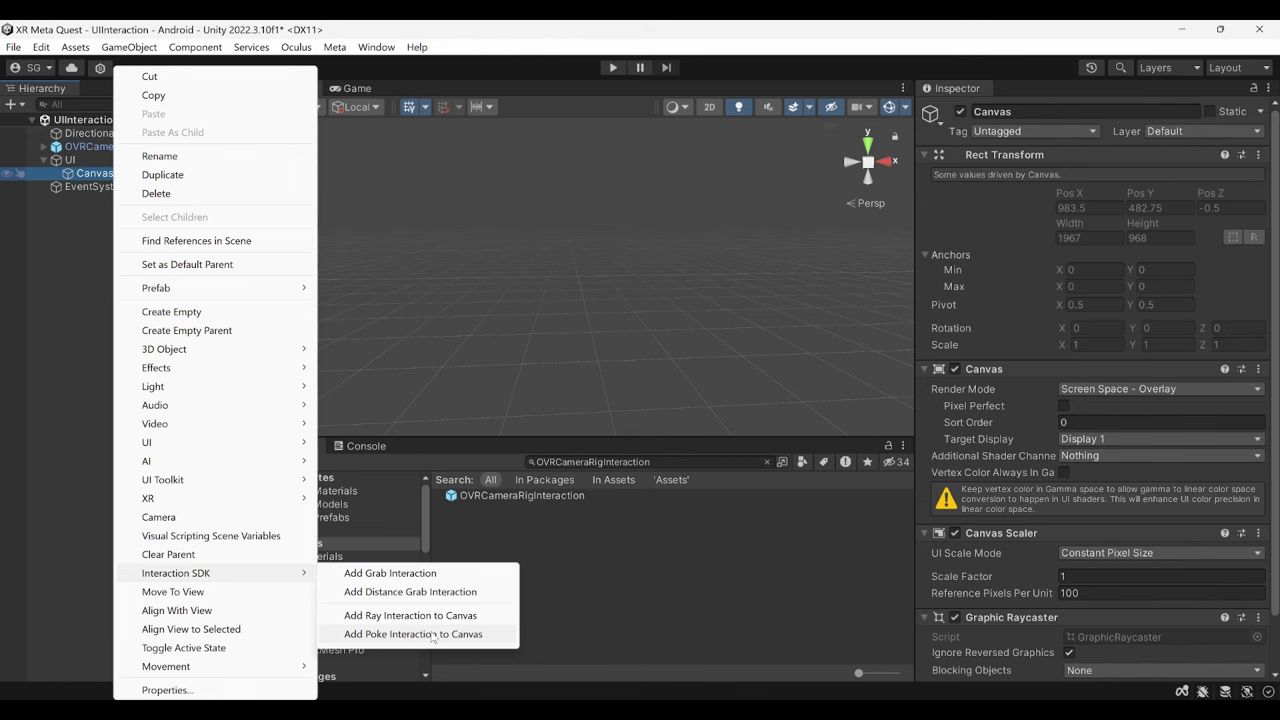
left_click(430, 616)
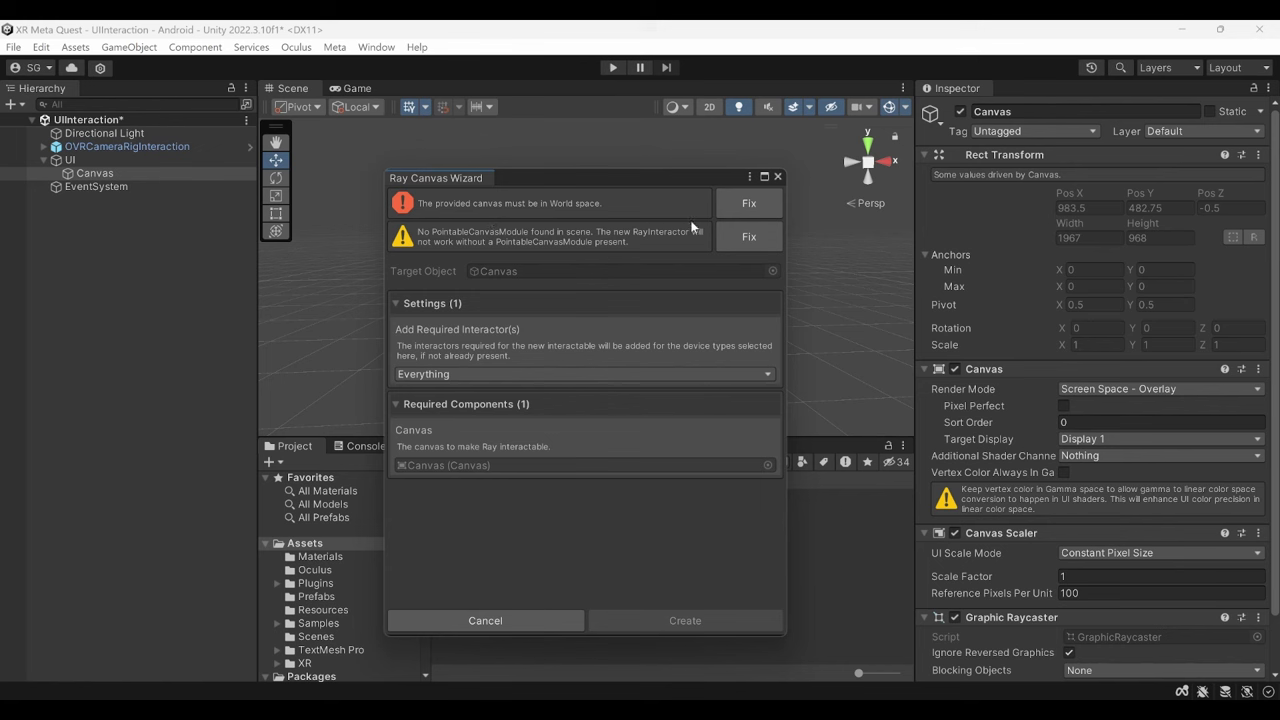
left_click(749, 203)
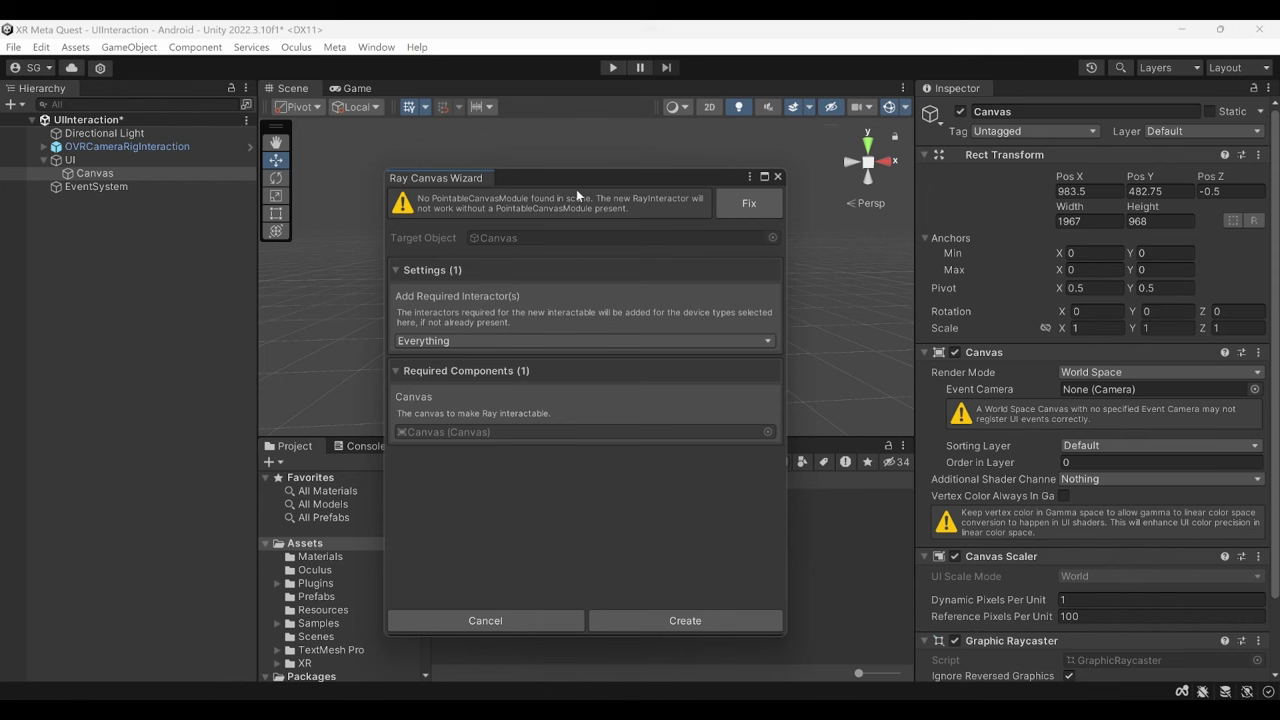
left_click(738, 208)
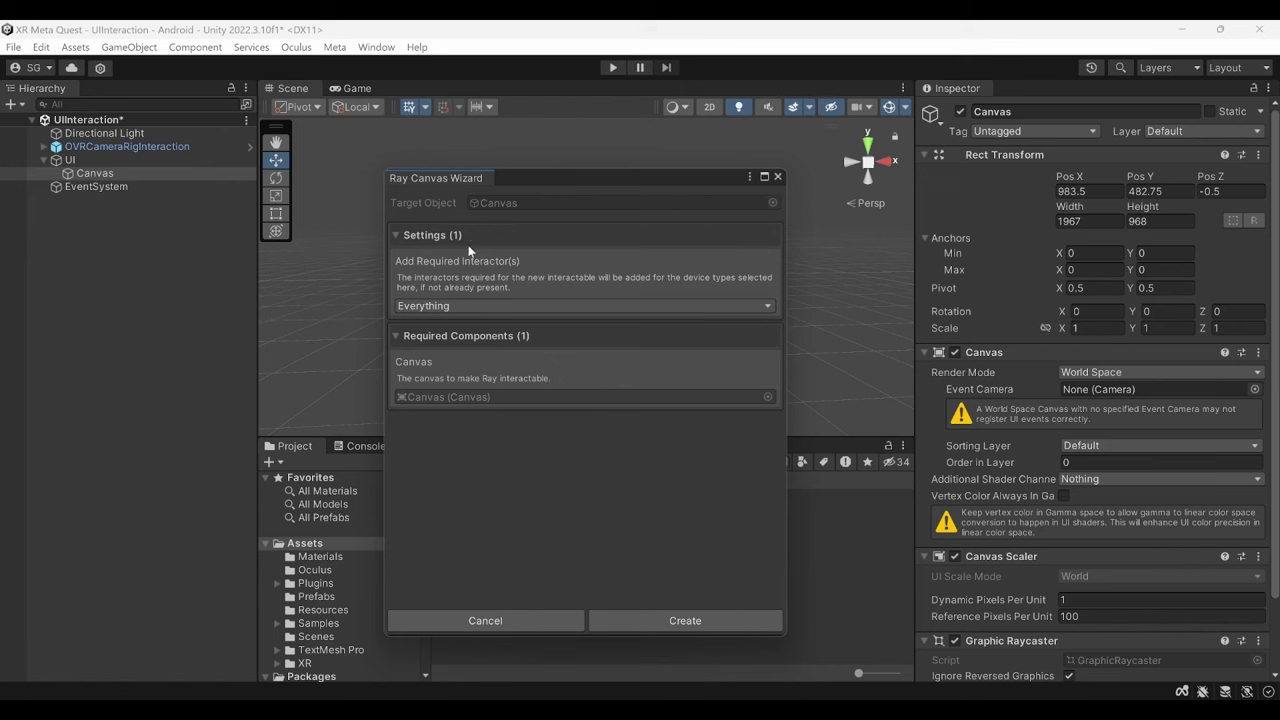
left_click(450, 306)
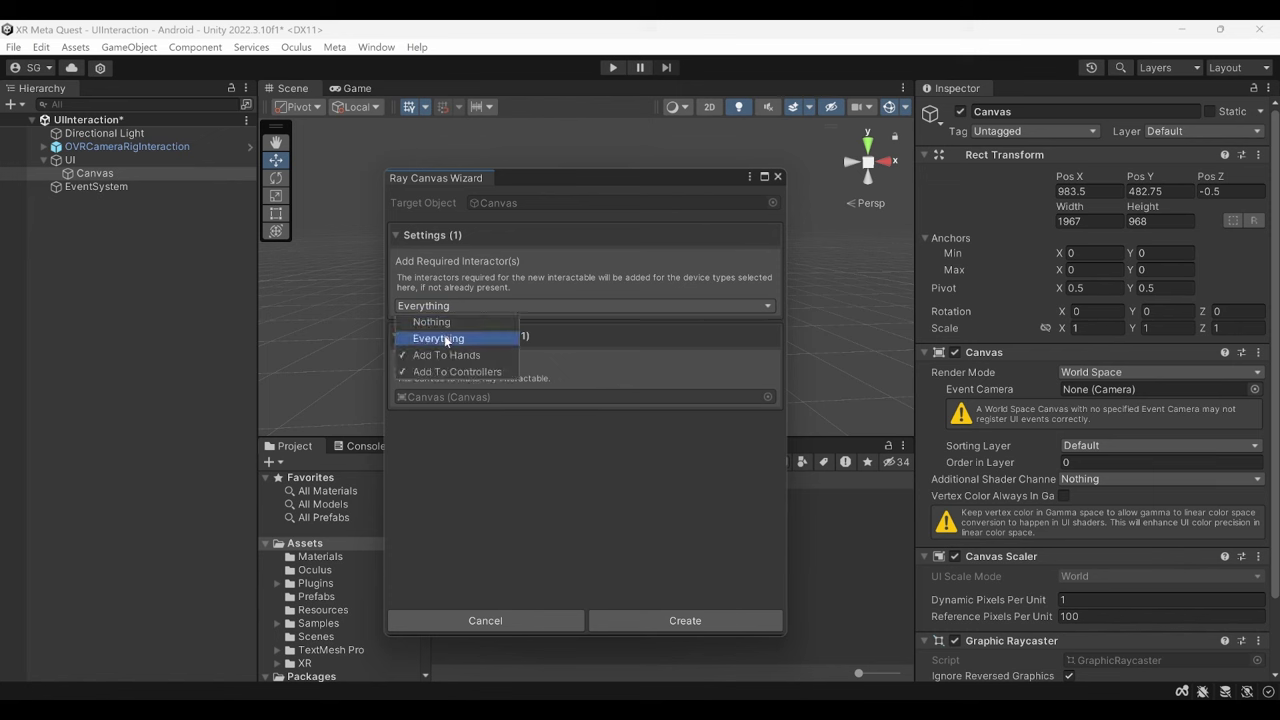
left_click(570, 273)
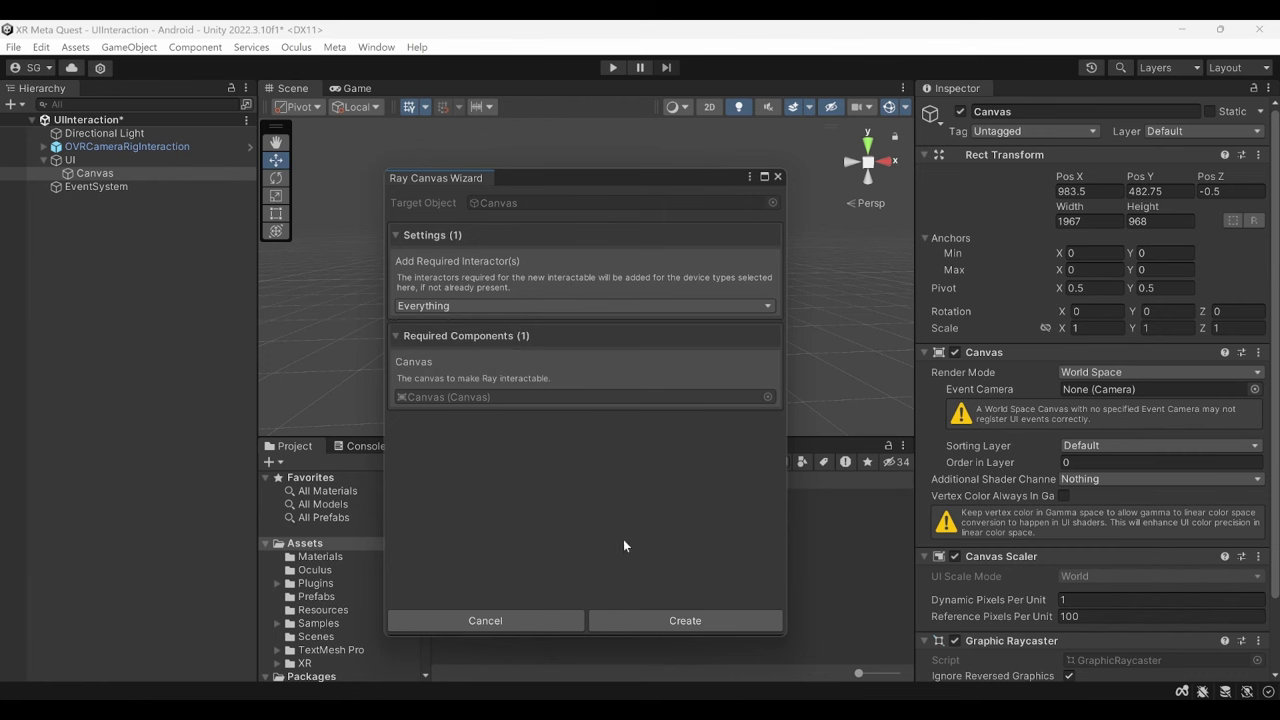
left_click(660, 627)
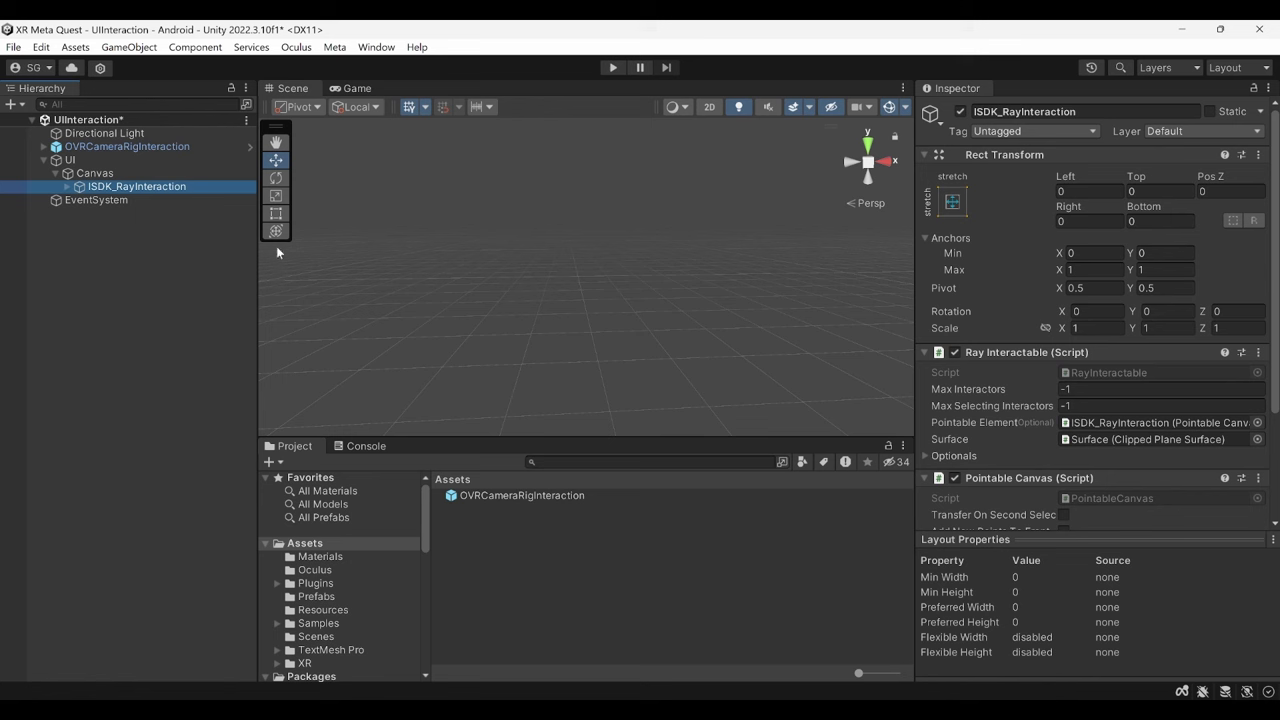
Add Poke Interaction to the Canvas via the Interaction SDK wizard
left_click(151, 178)
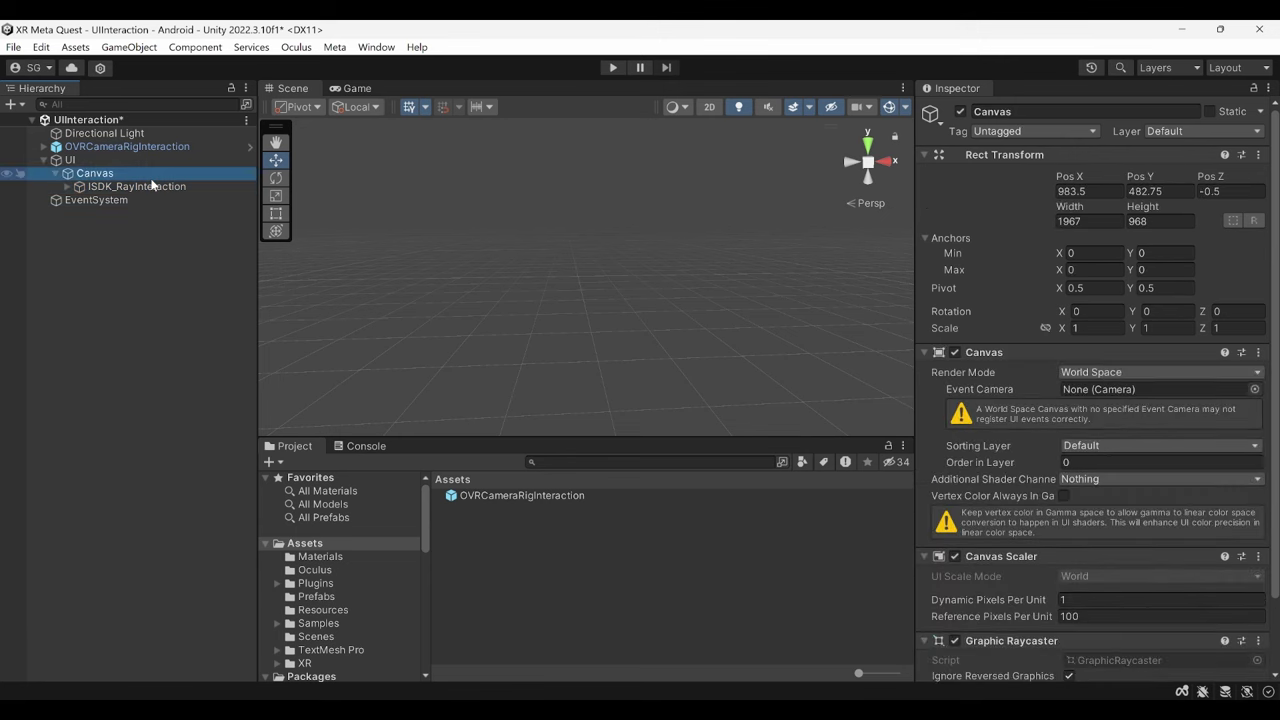
right_click(152, 183)
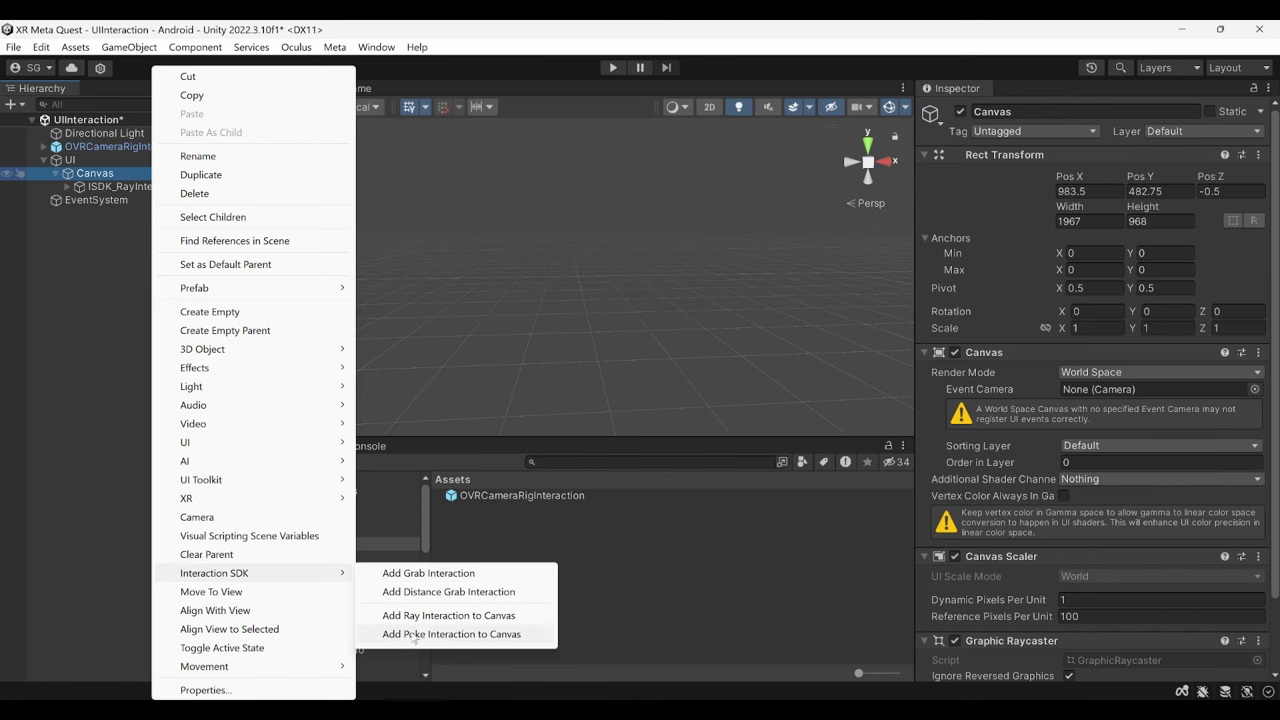
left_click(412, 634)
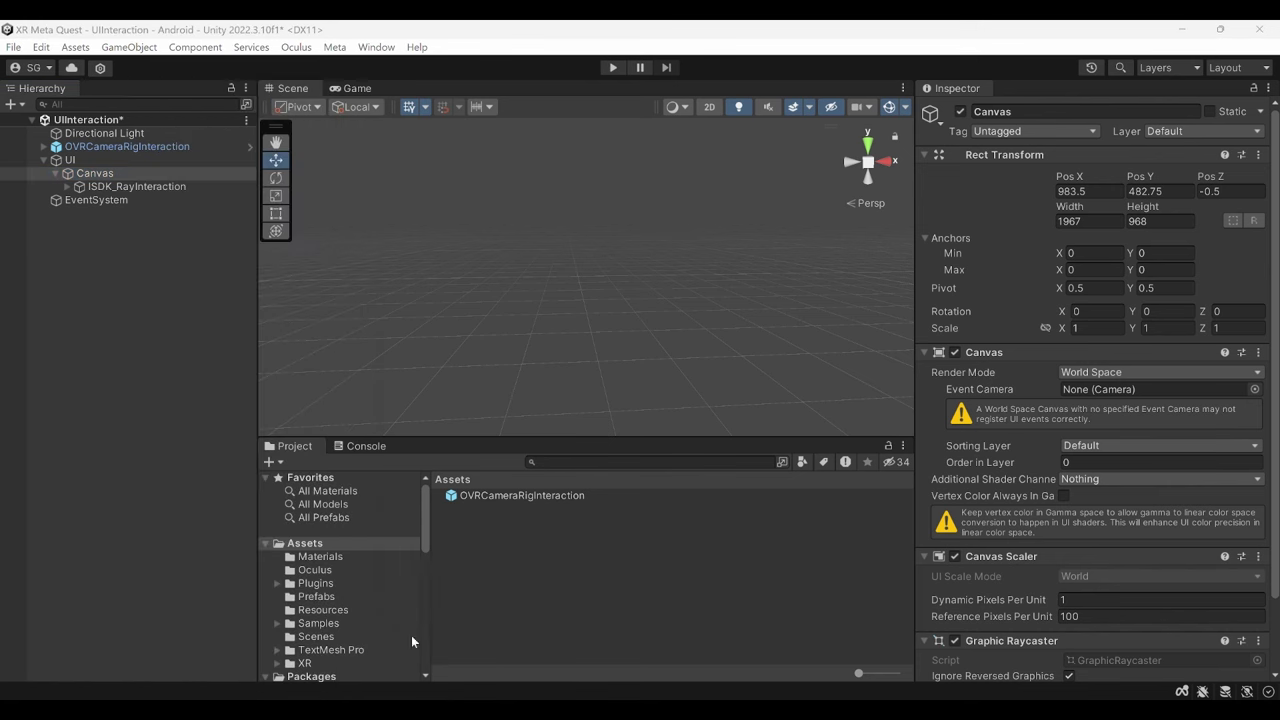
left_click(680, 572)
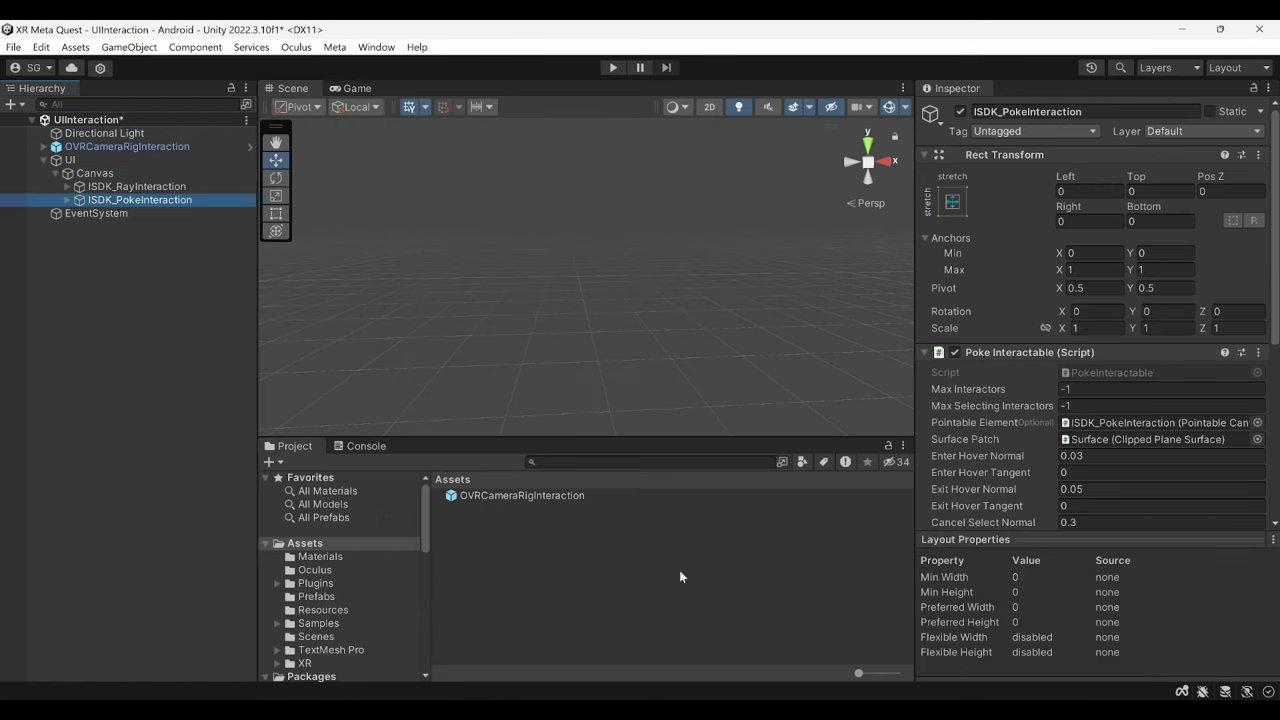
left_click(142, 174)
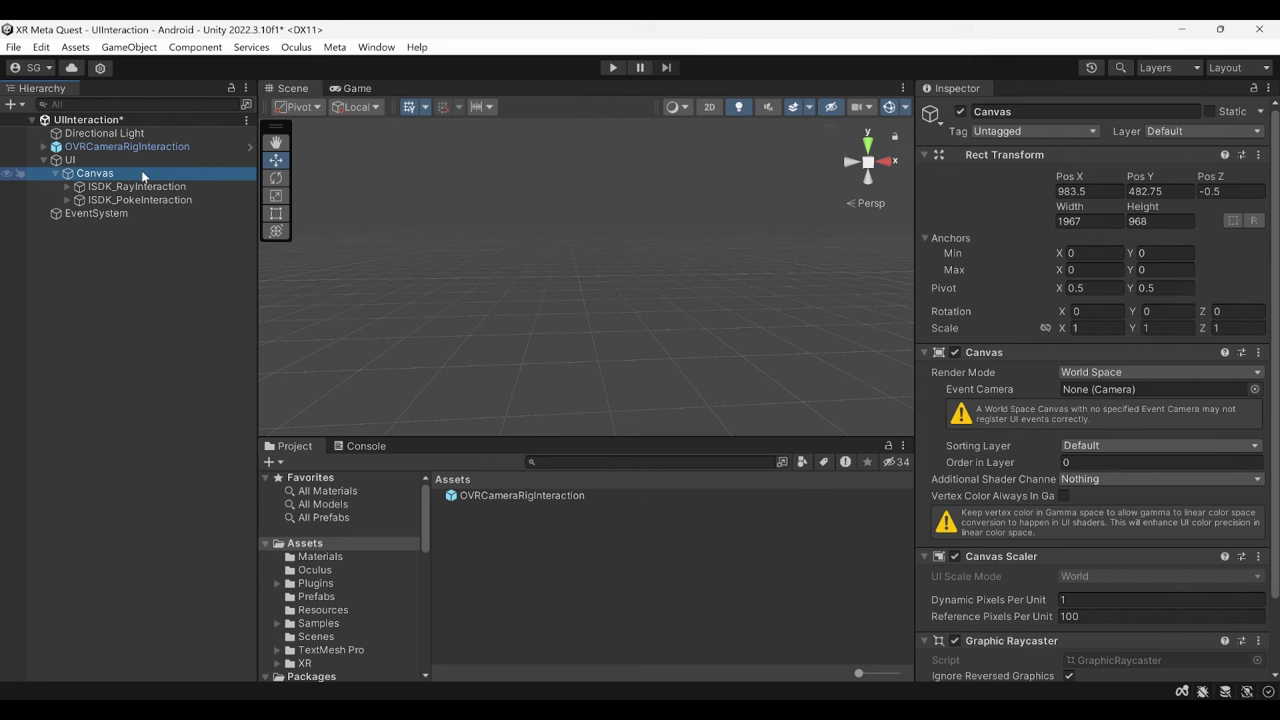
Set the Canvas position to 0, 0, 0 with width 250 and height 500
left_click(1083, 194)
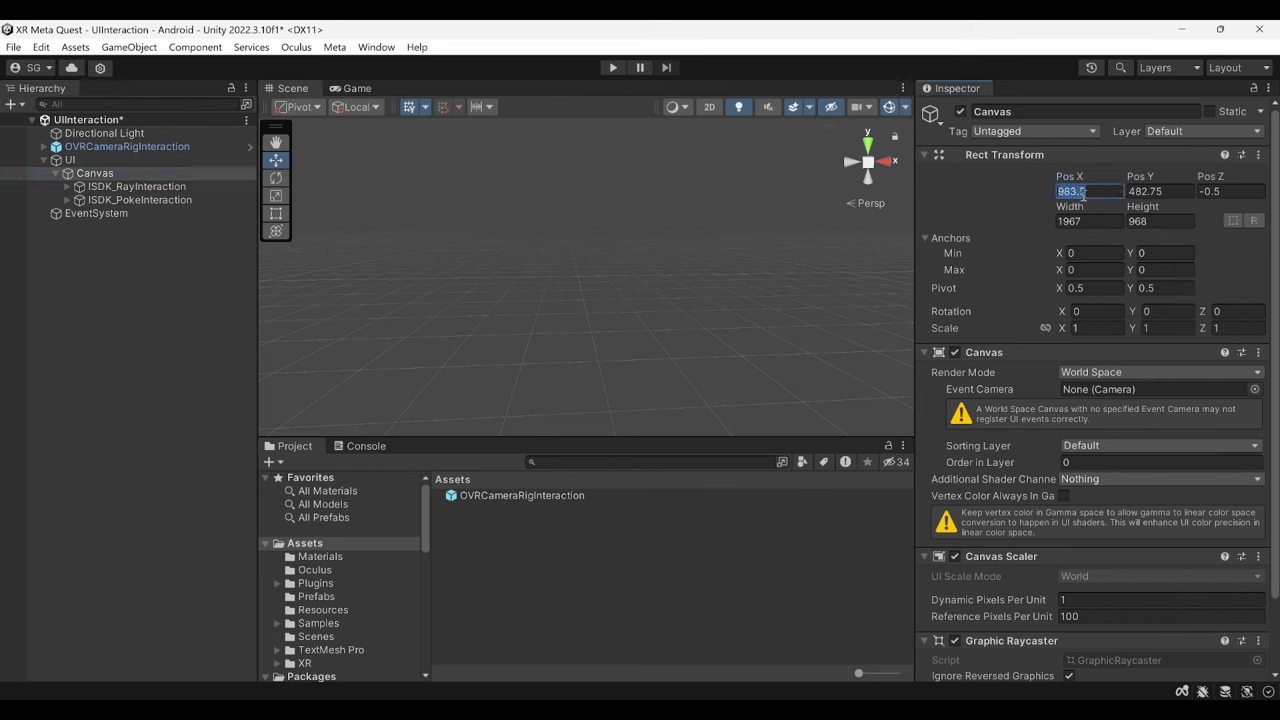
type("0")
left_click(1176, 192)
type("0")
left_click(1237, 193)
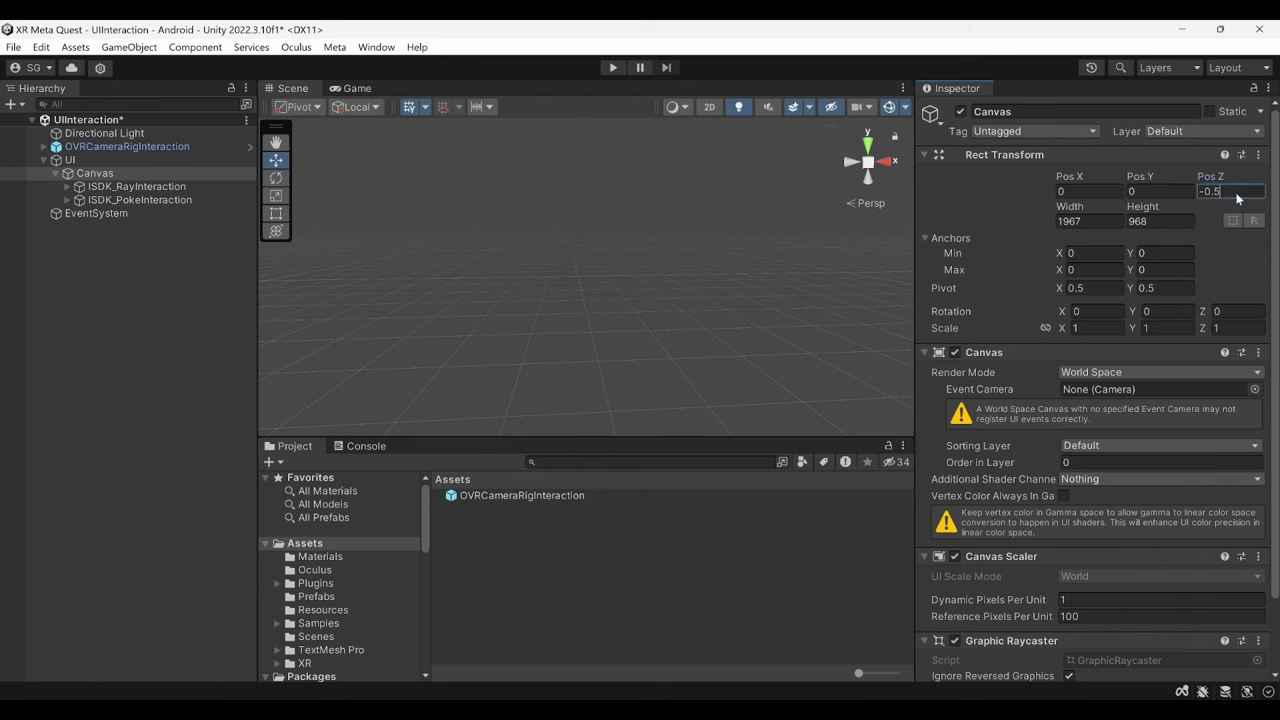
type("0")
left_click(1104, 222)
type("2")
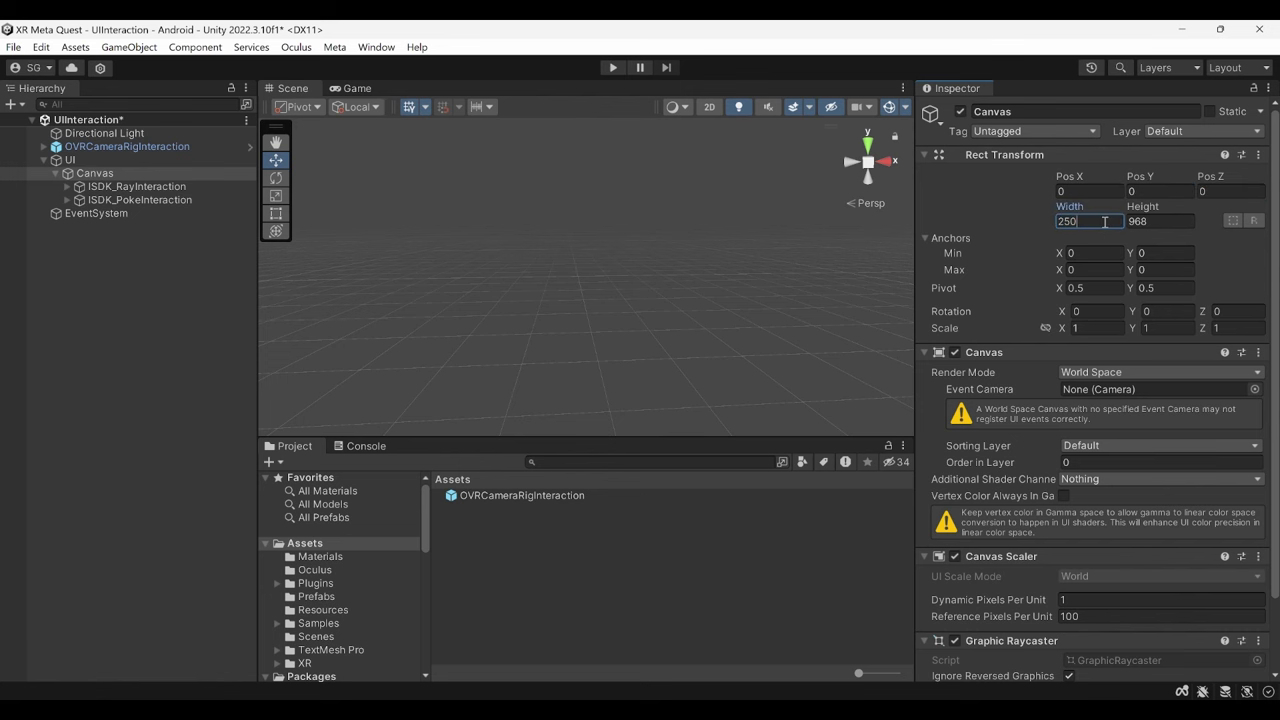
left_click(1164, 220)
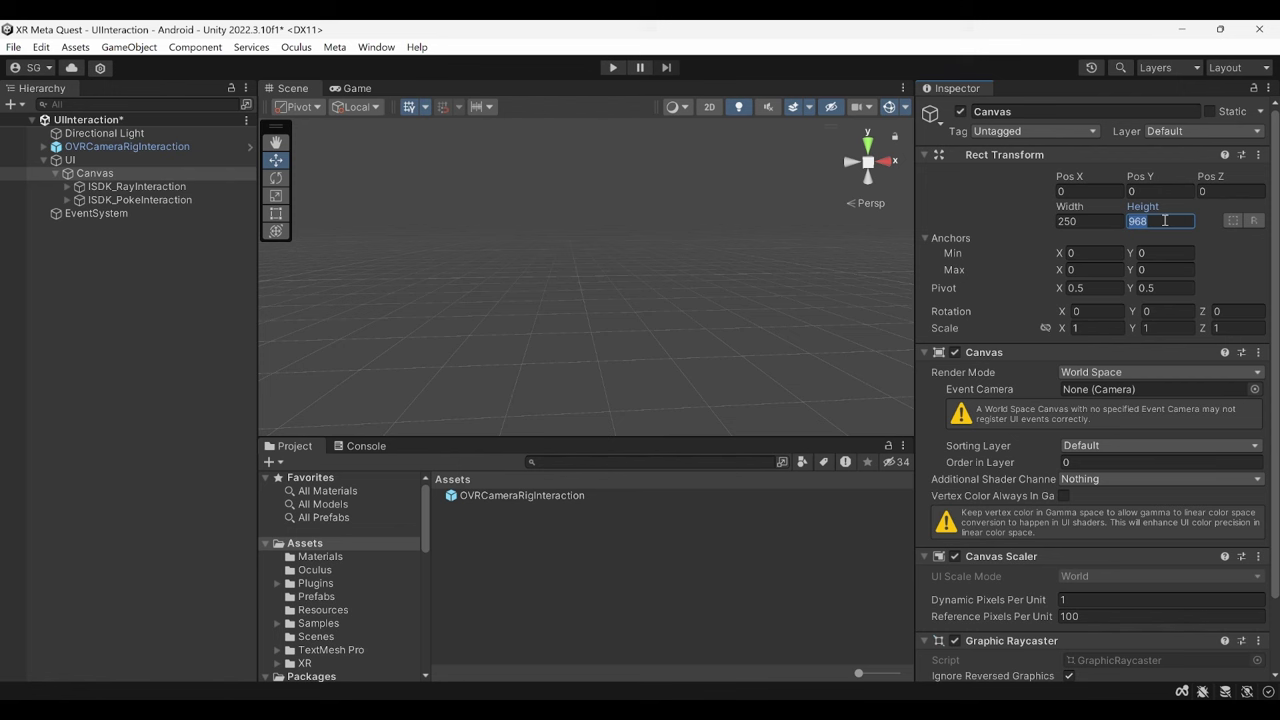
type("500")
Scale the Canvas to 0.002 on X and Y and frame it in the Scene view
left_click(1112, 327)
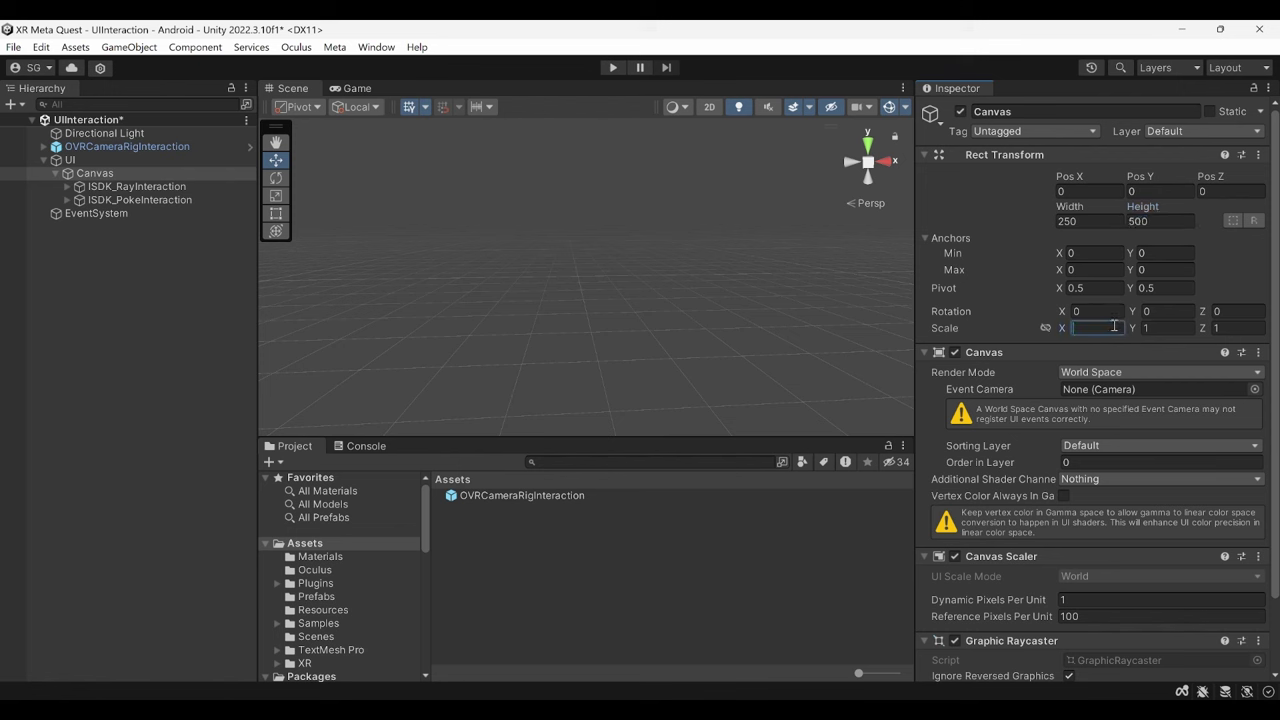
type("02")
left_click(1171, 327)
type("0.002")
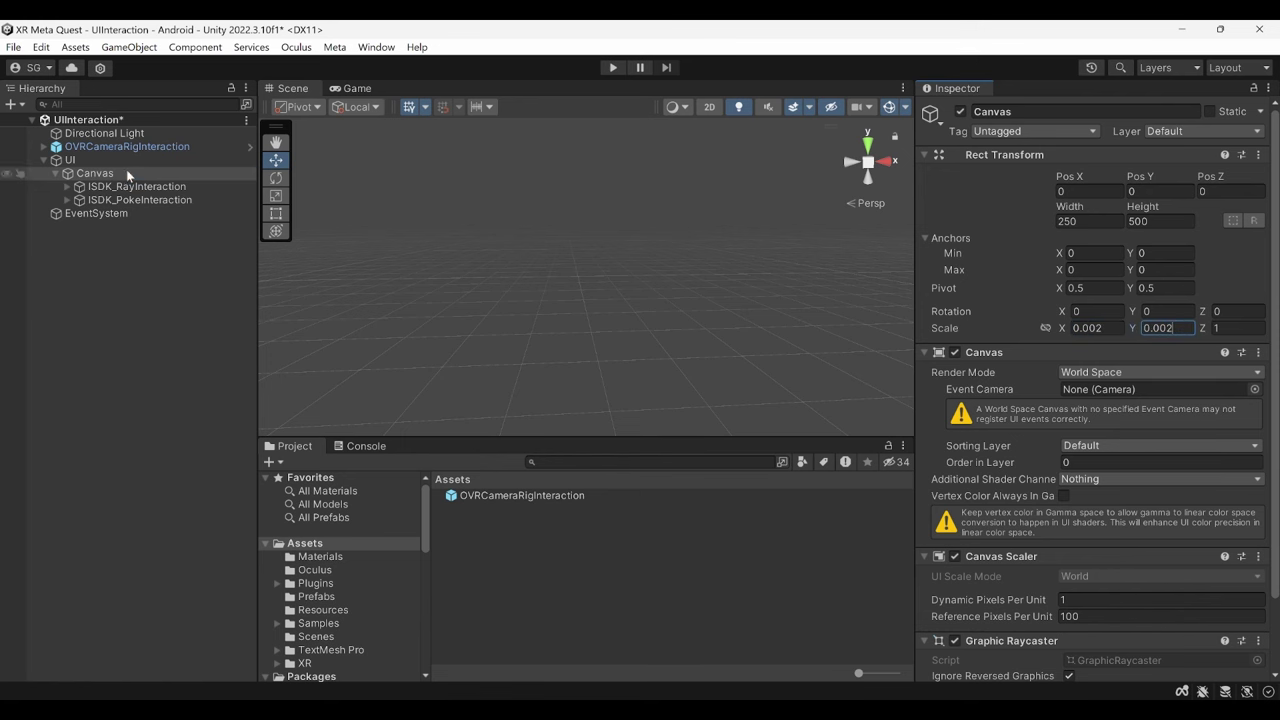
left_click(127, 172)
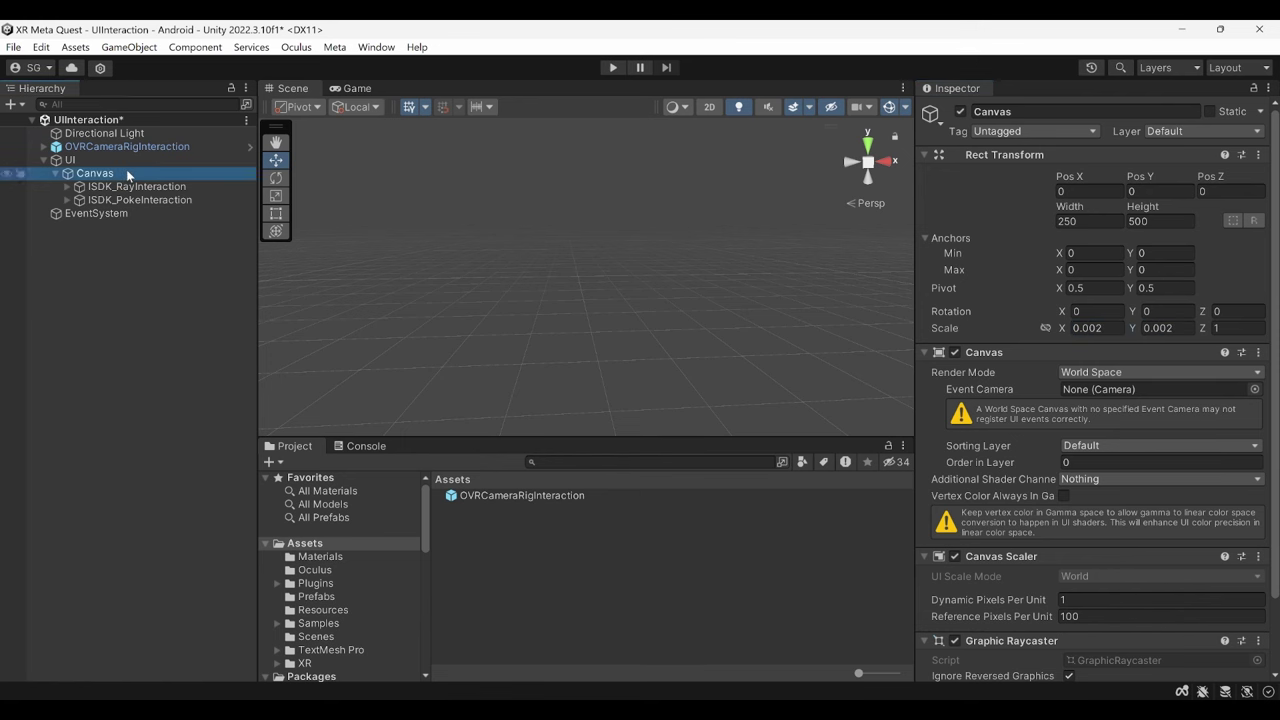
key("f")
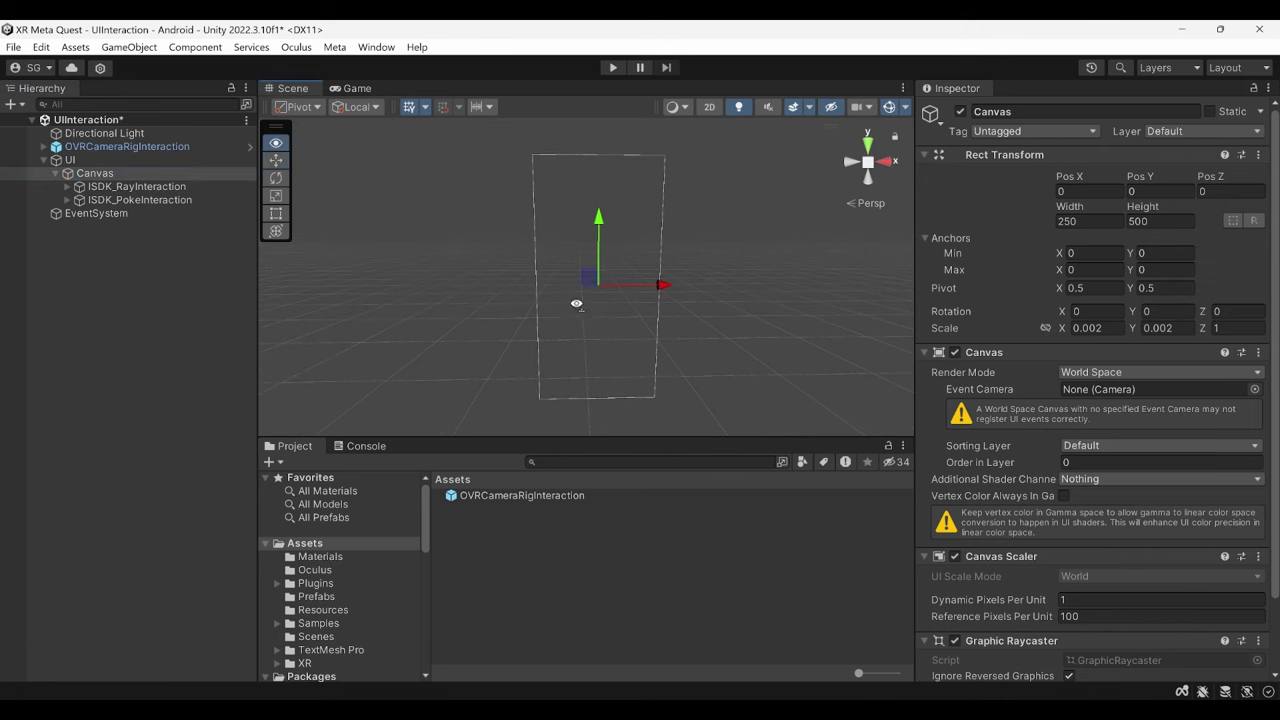
double_click(137, 177)
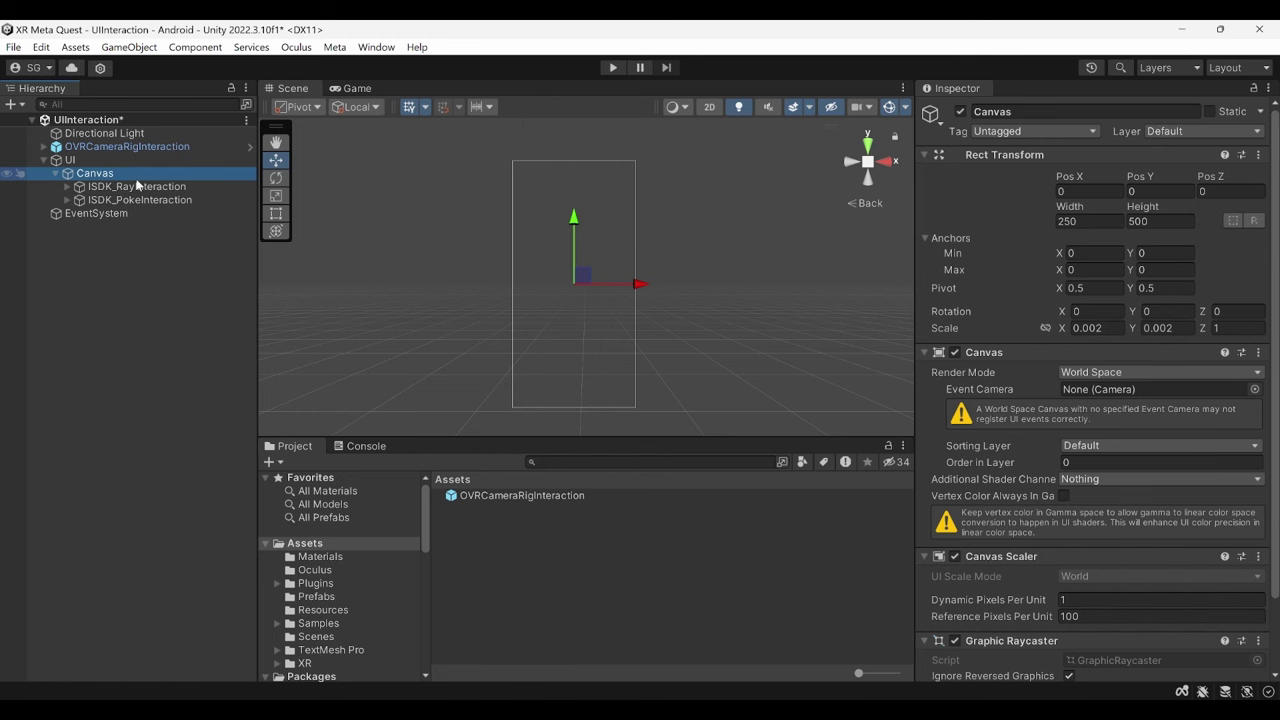
Add an empty UIElements child to the Canvas using the stretch-stretch anchor preset
right_click(138, 182)
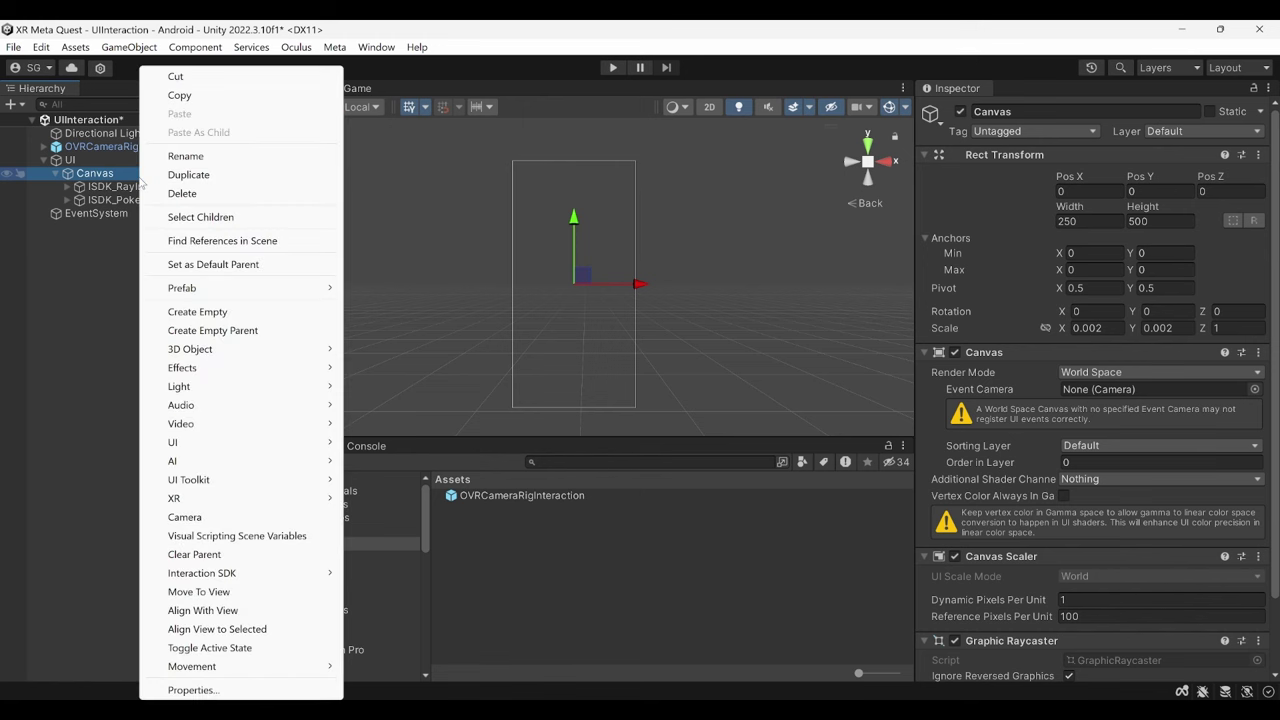
left_click(208, 314)
key("BackSpace")
type("U")
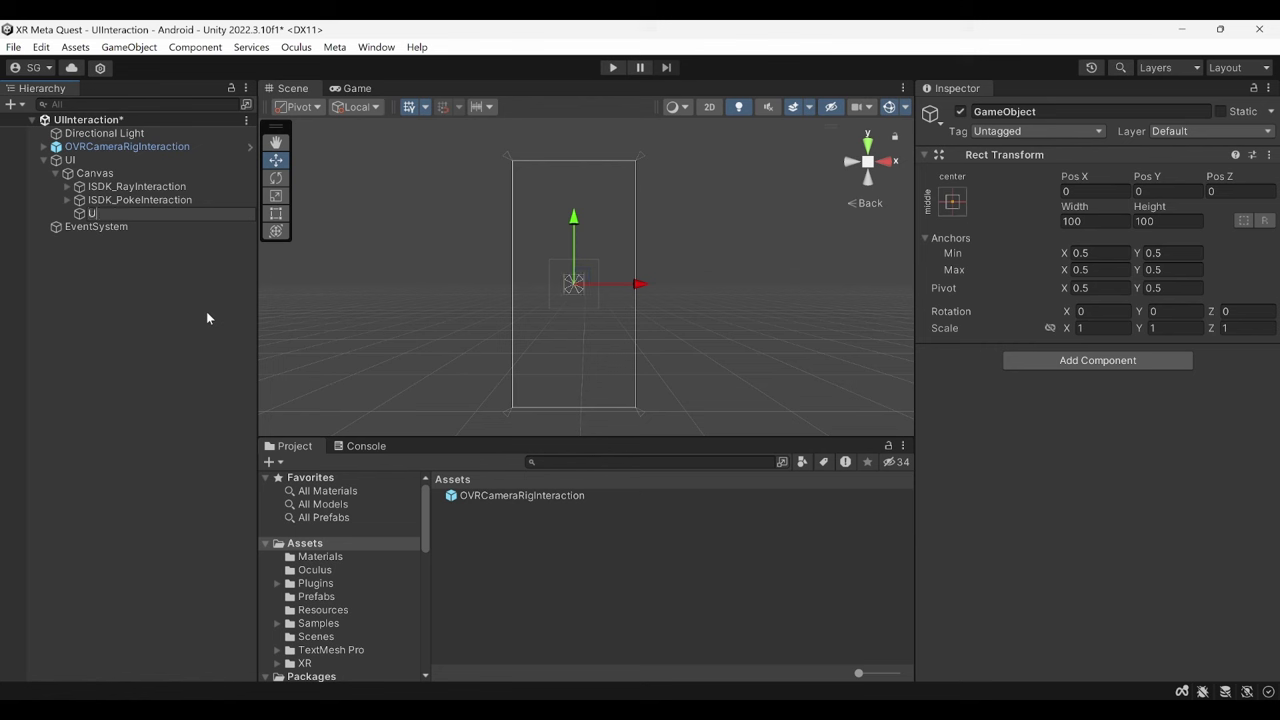
type("IElement")
type("s")
key("Return")
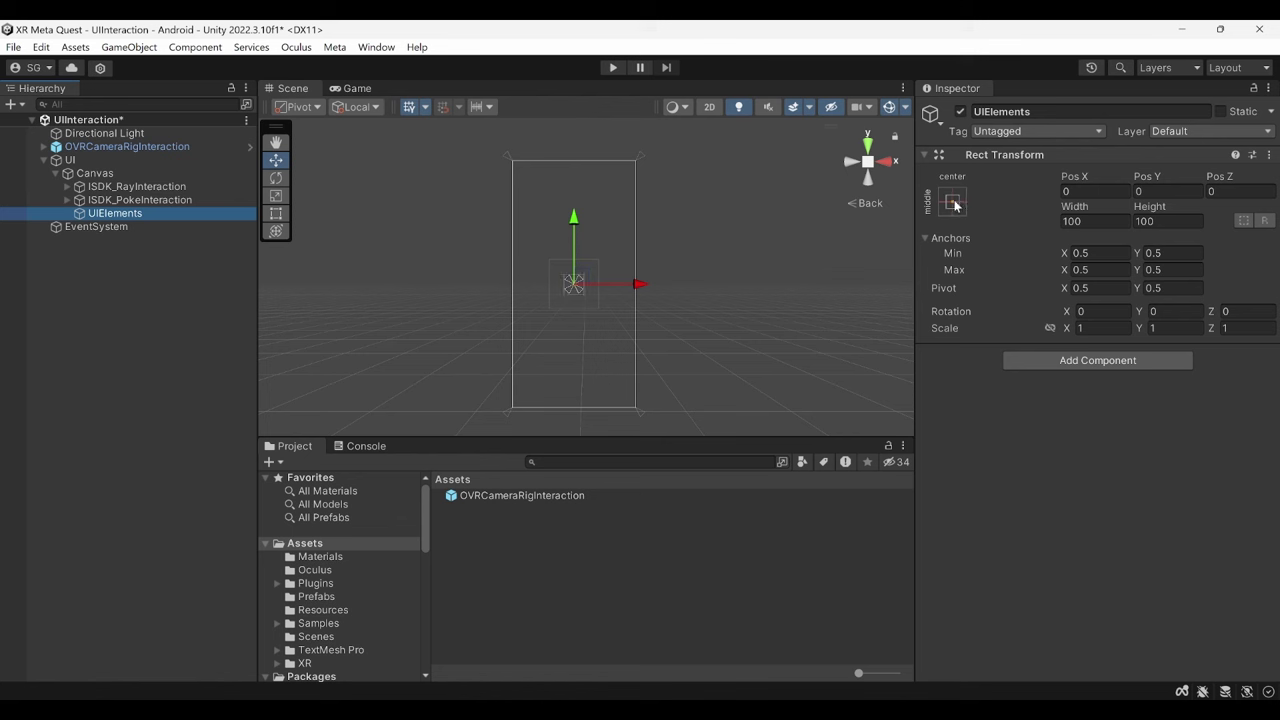
left_click(953, 203)
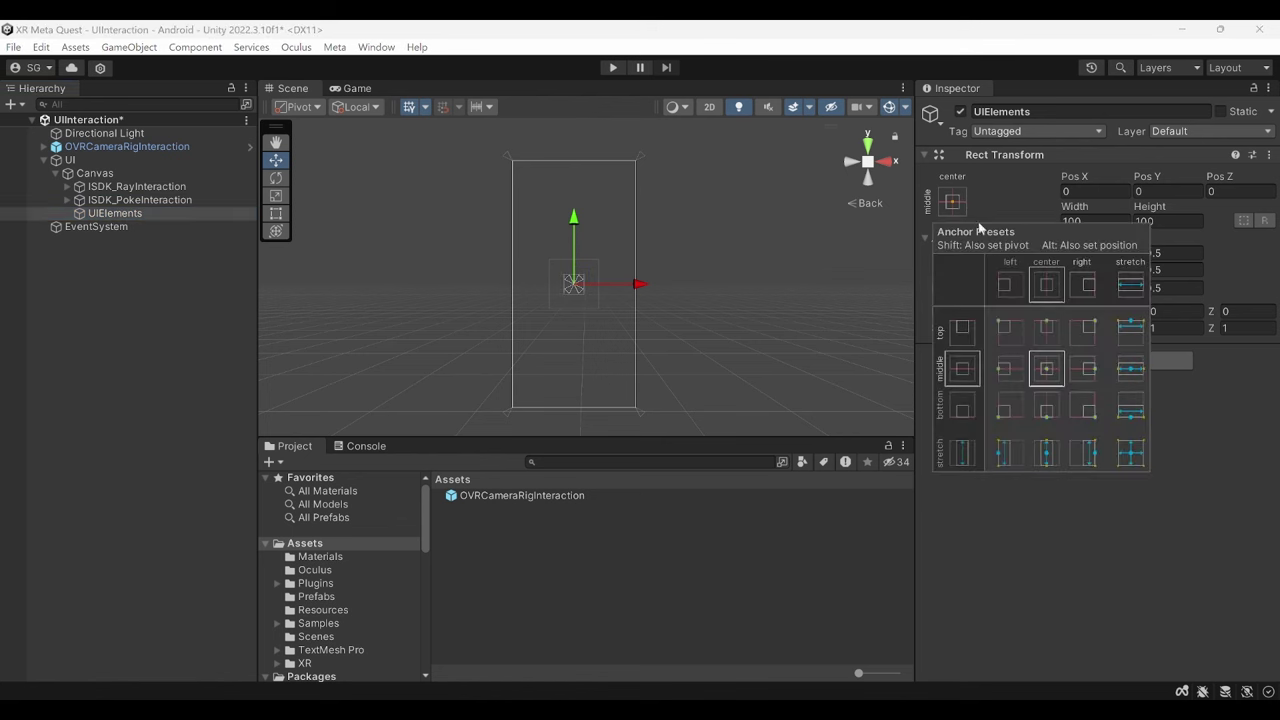
left_click(1131, 455, "alt")
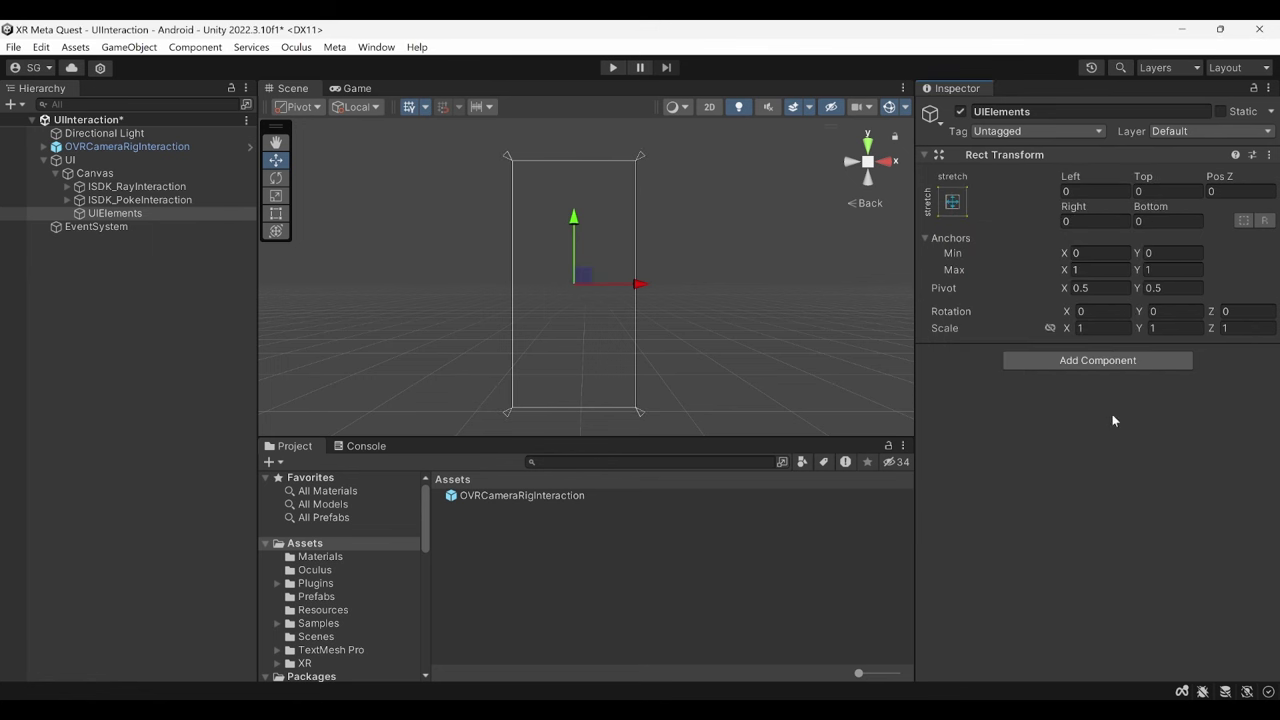
Add a Vertical Layout Group component to UIElements
left_click(1089, 365)
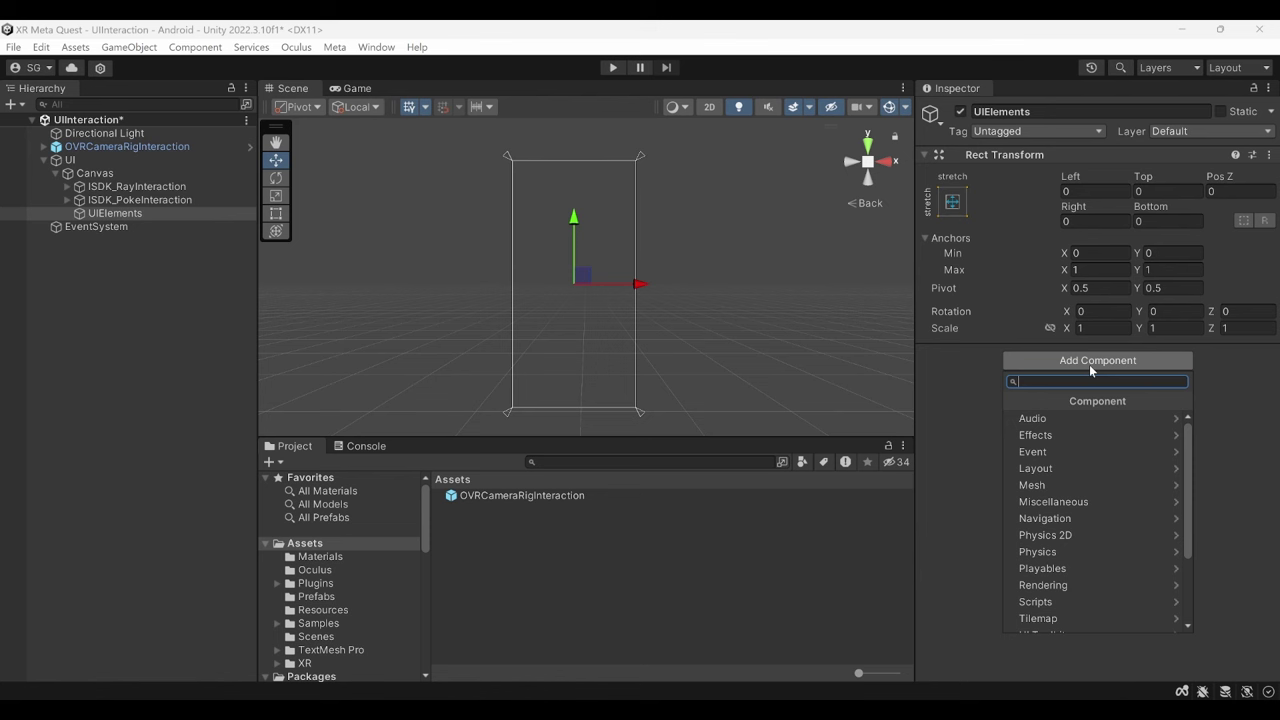
type("Vert")
key("BackSpace")
key("BackSpace")
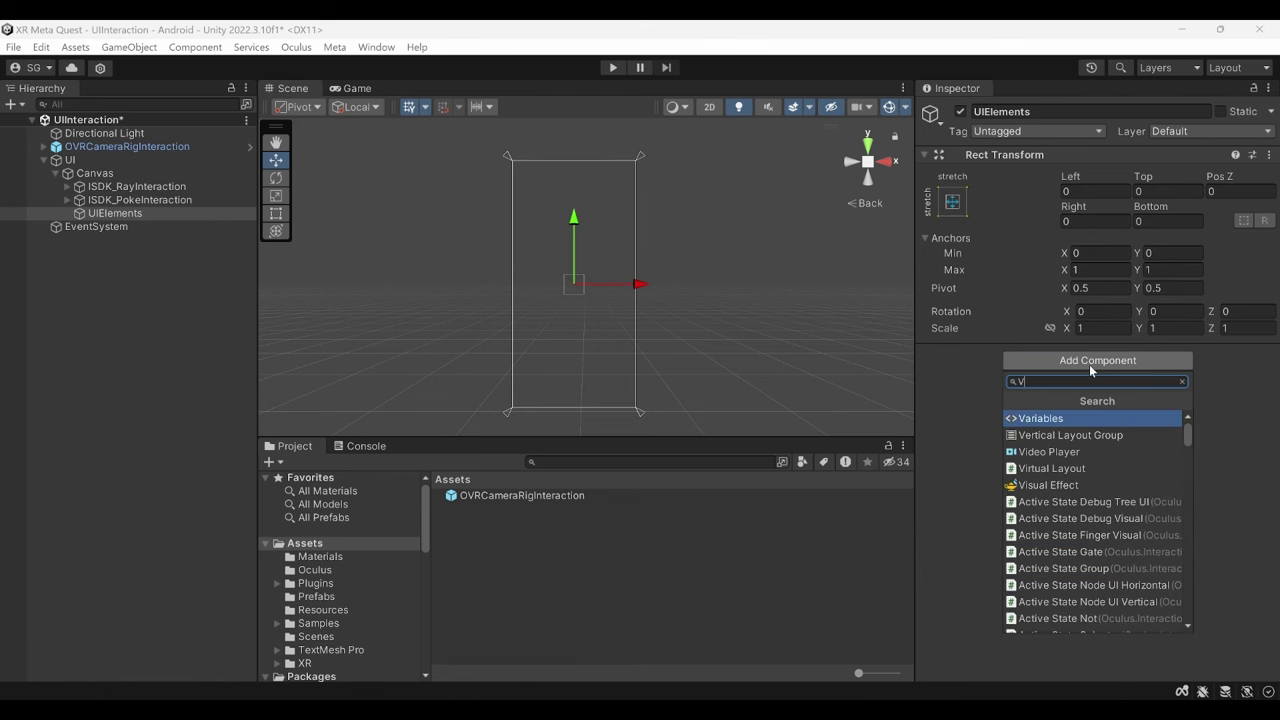
key("Return")
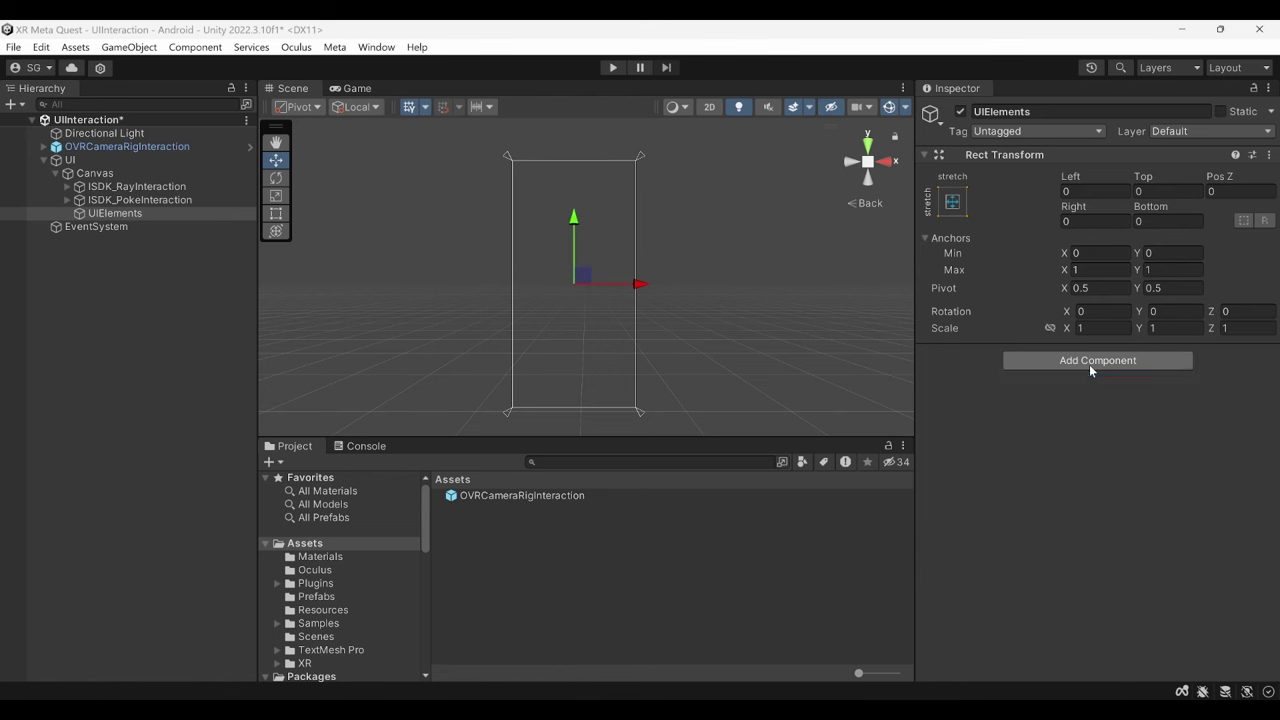
Set padding left/right 20, spacing 20, Middle Center alignment and Control Child Size Width
left_click(924, 352)
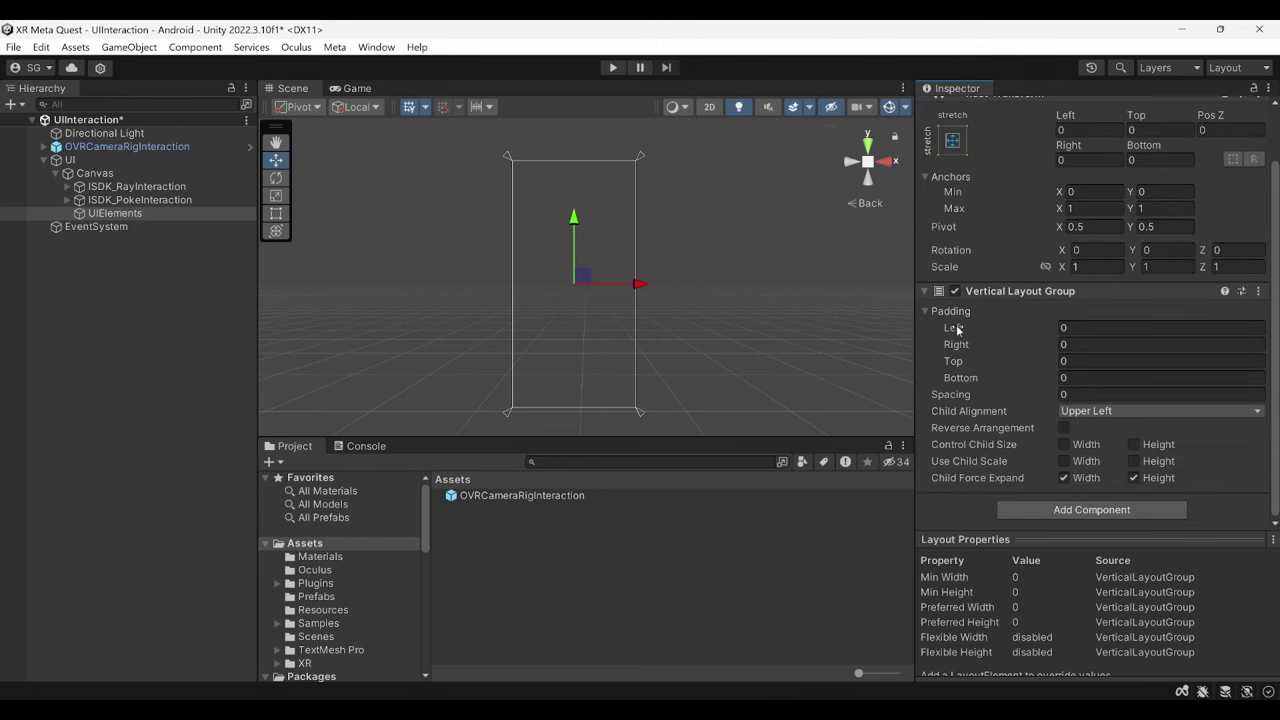
left_click(1068, 327)
type("0")
left_click(1095, 340)
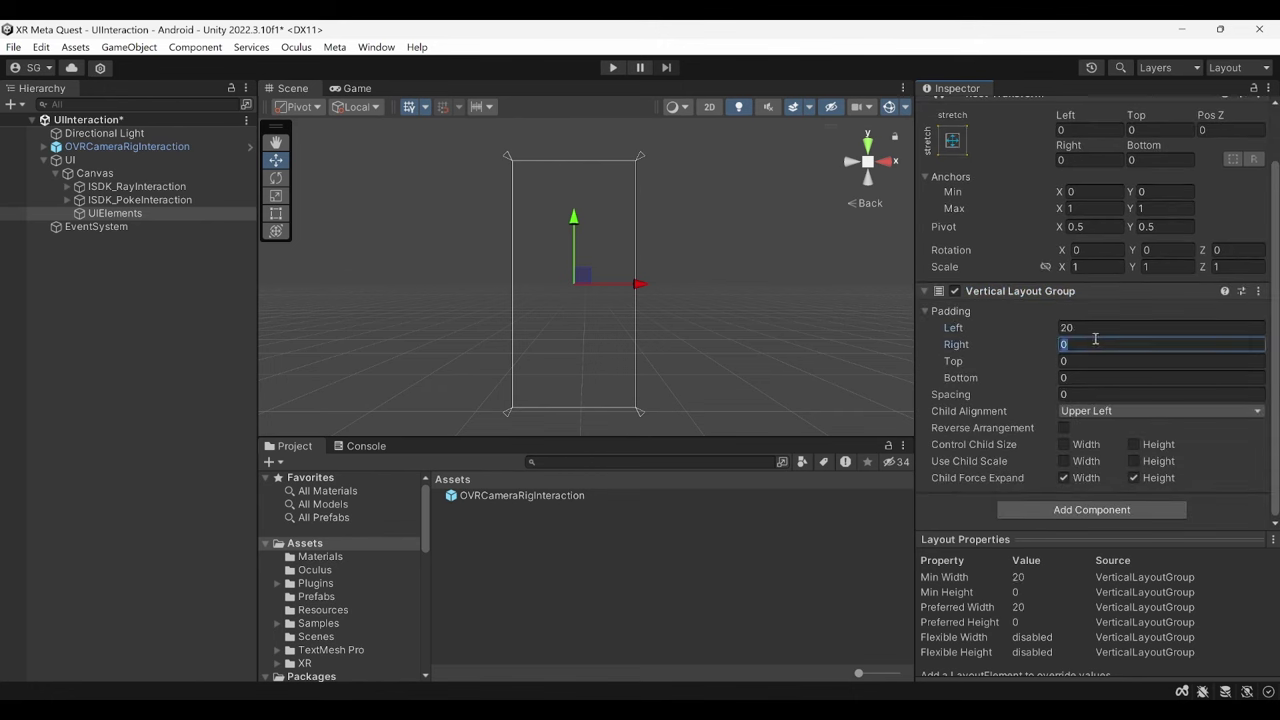
type("20")
left_click(1097, 393)
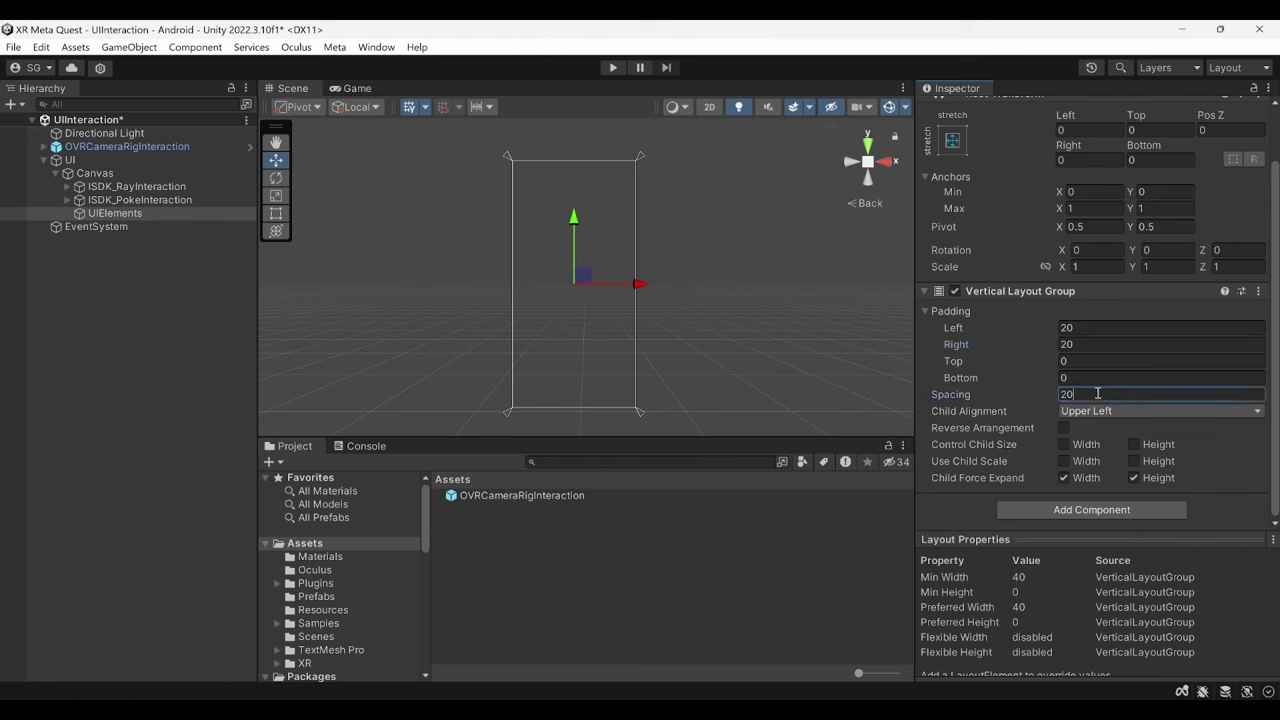
left_click(1093, 411)
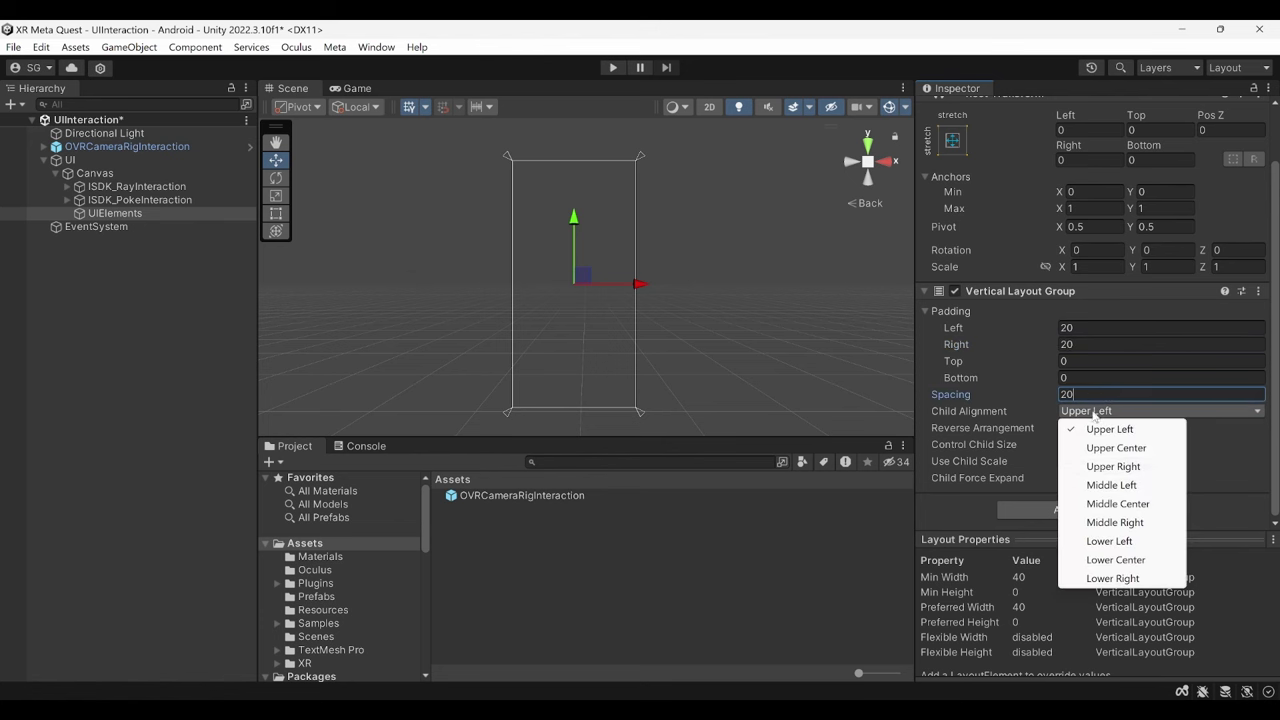
left_click(1112, 504)
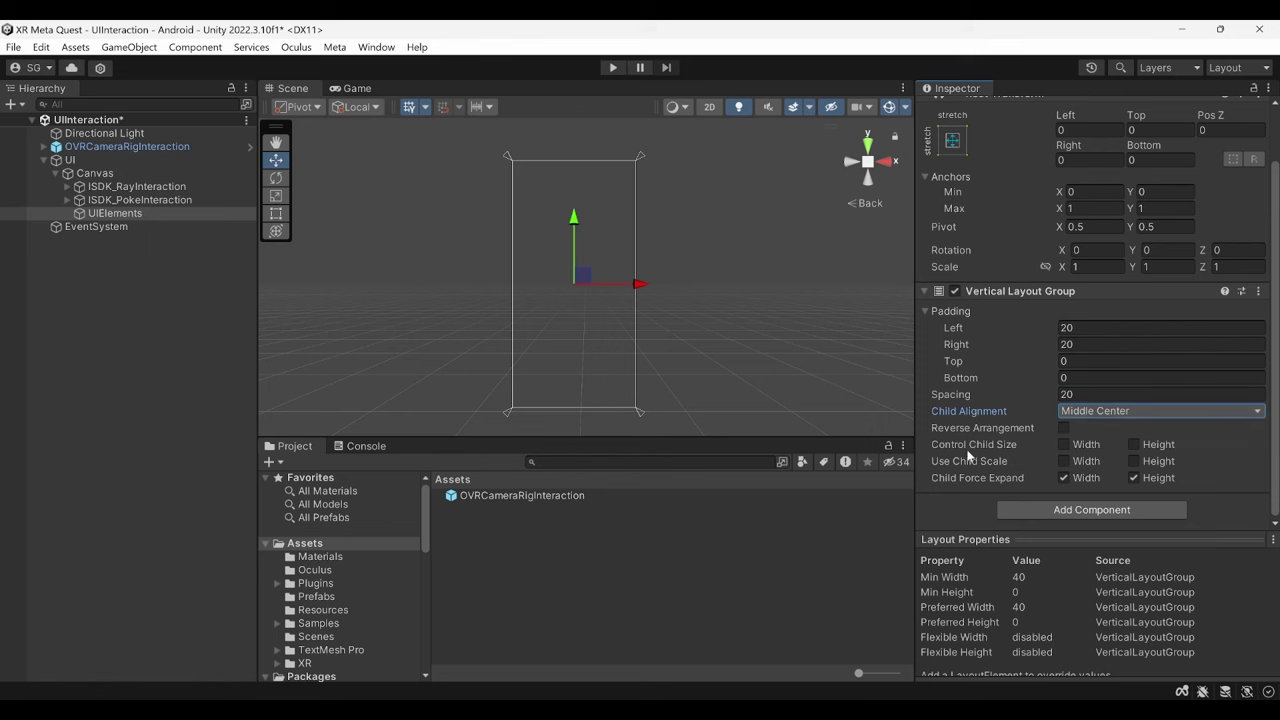
left_click(1065, 446)
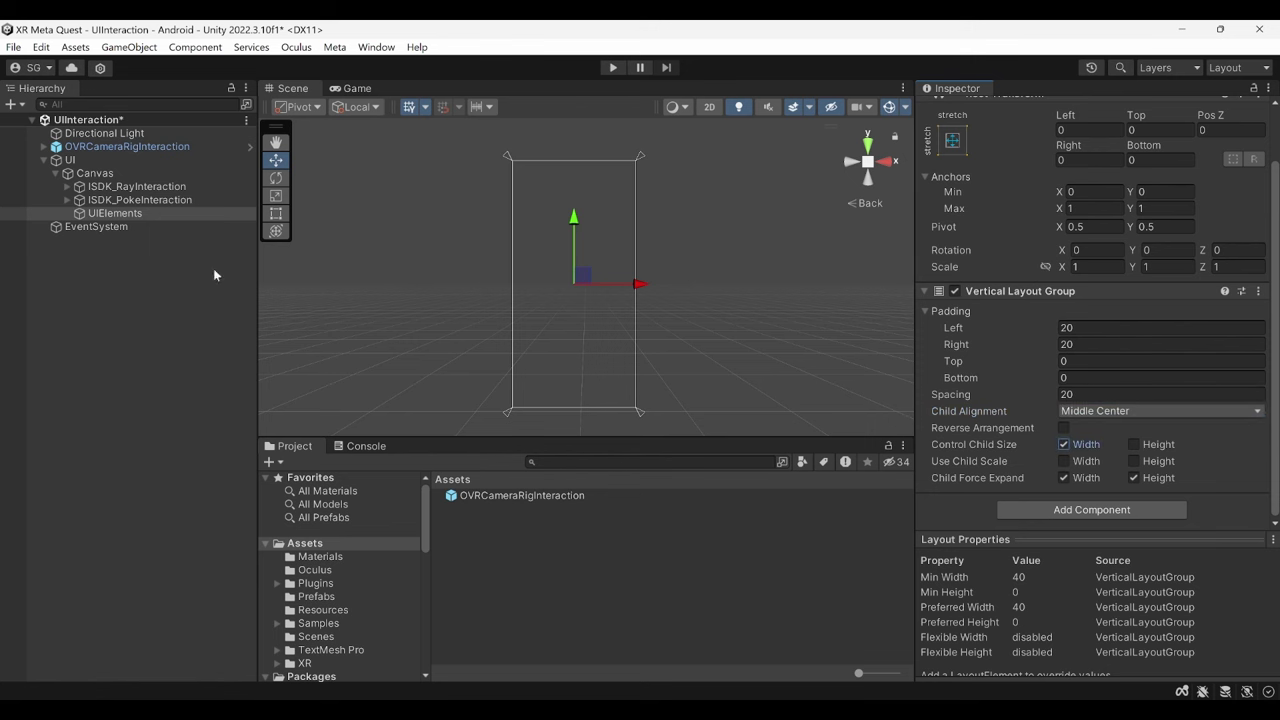
left_click(141, 218)
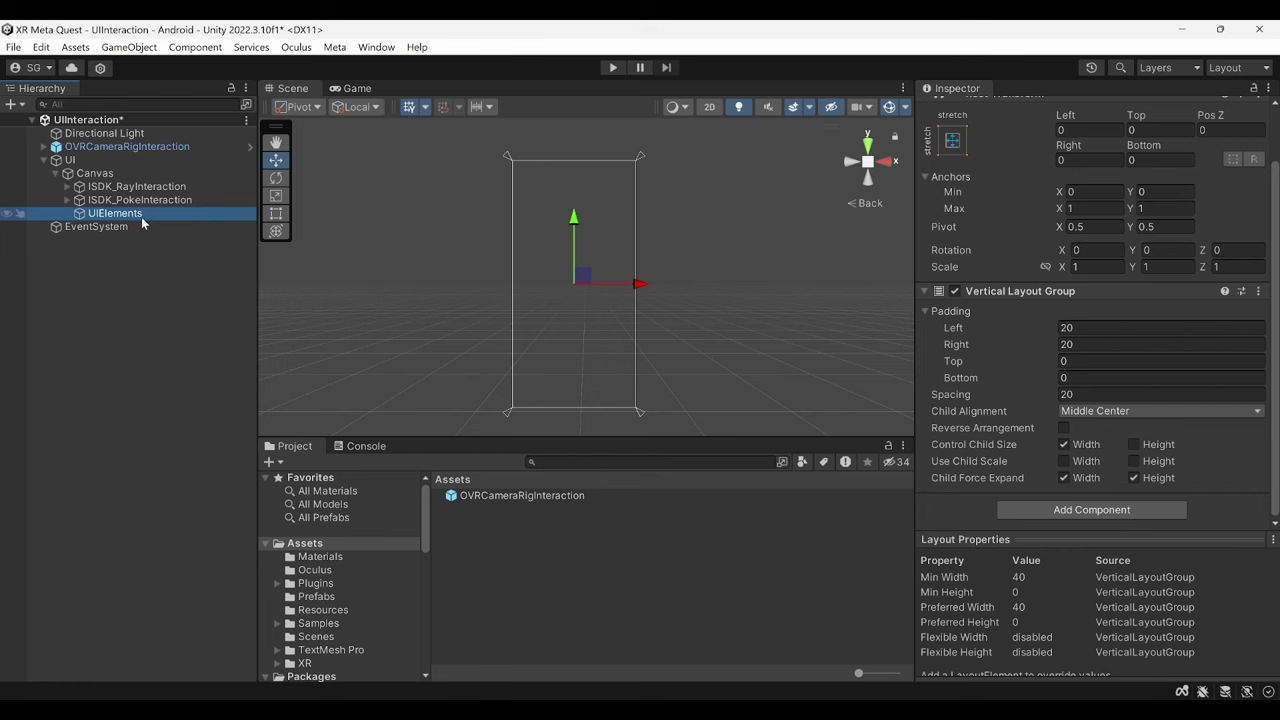
Add a TextMeshPro text under UIElements reading 'XRAdventure UI'
right_click(141, 216)
mouse_move(215, 424)
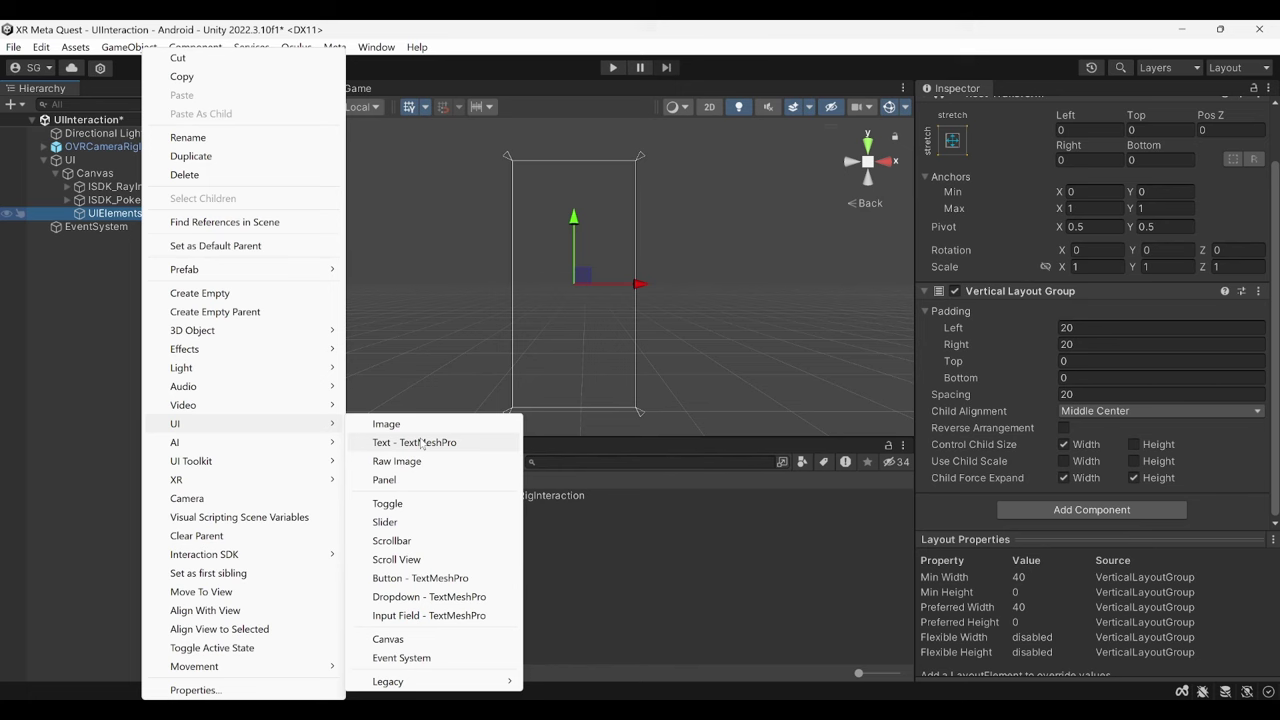
left_click(422, 444)
key("BackSpace")
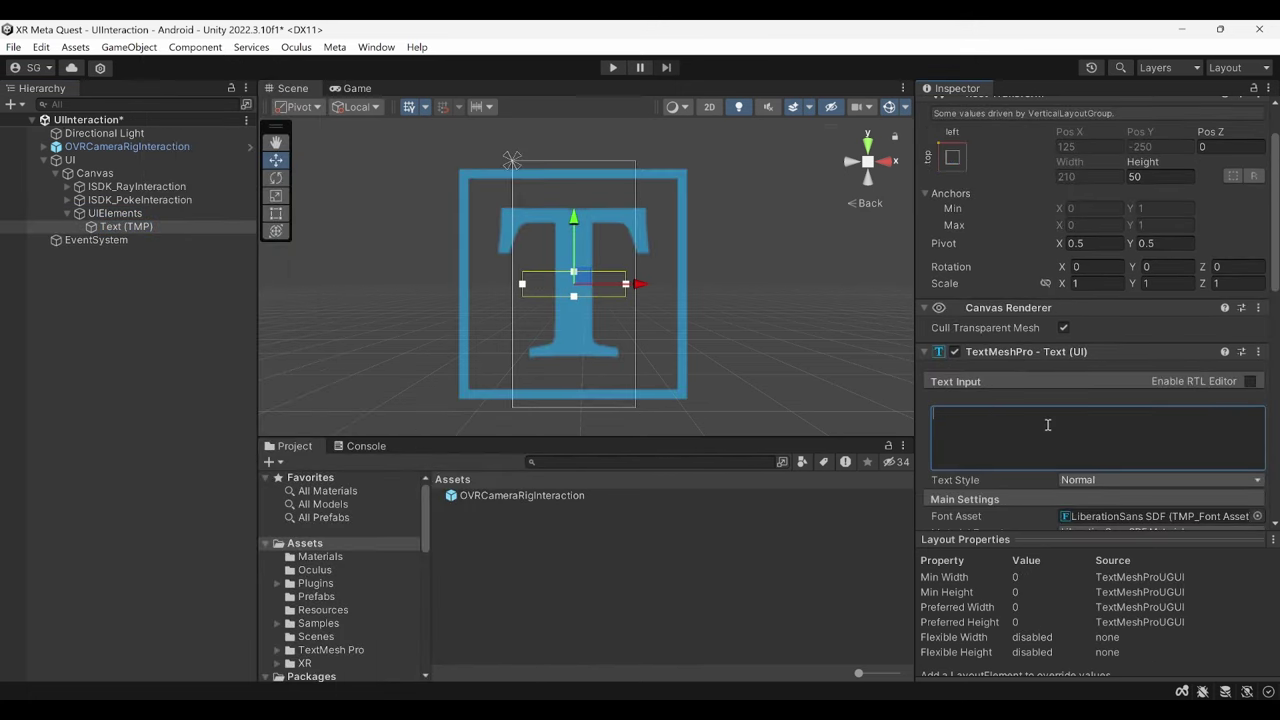
type("XRAdv")
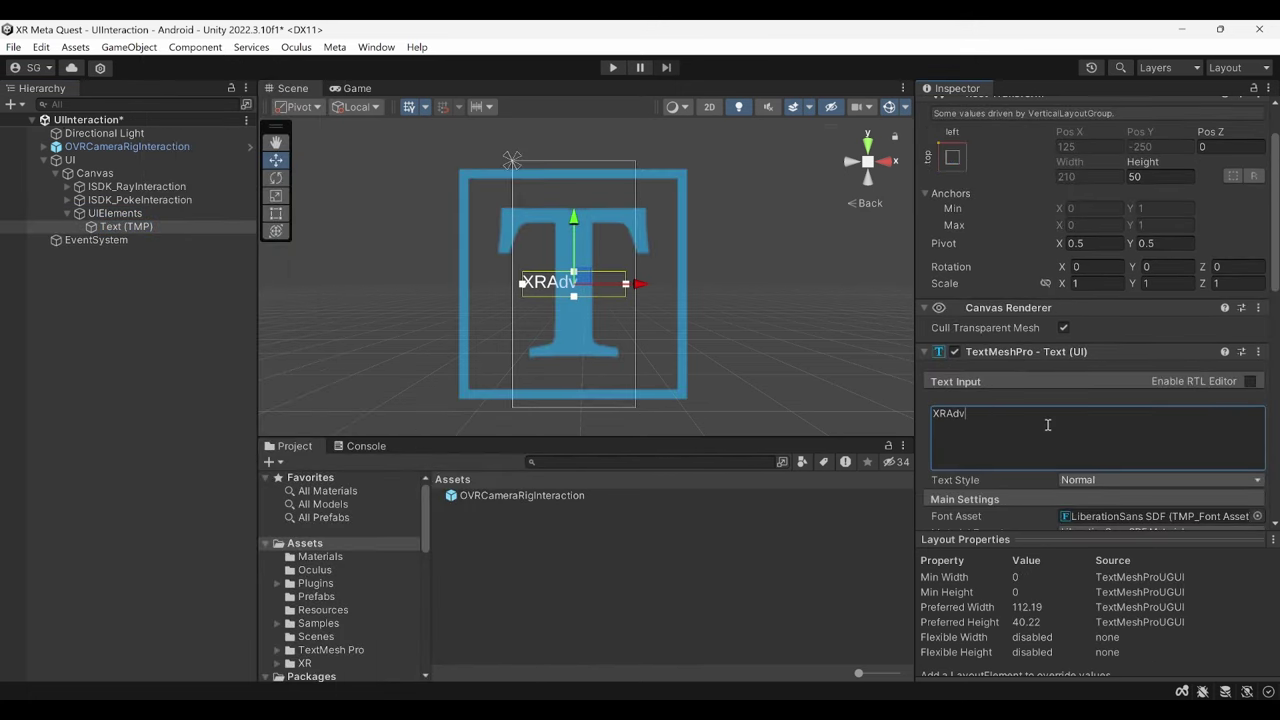
type("enture UI")
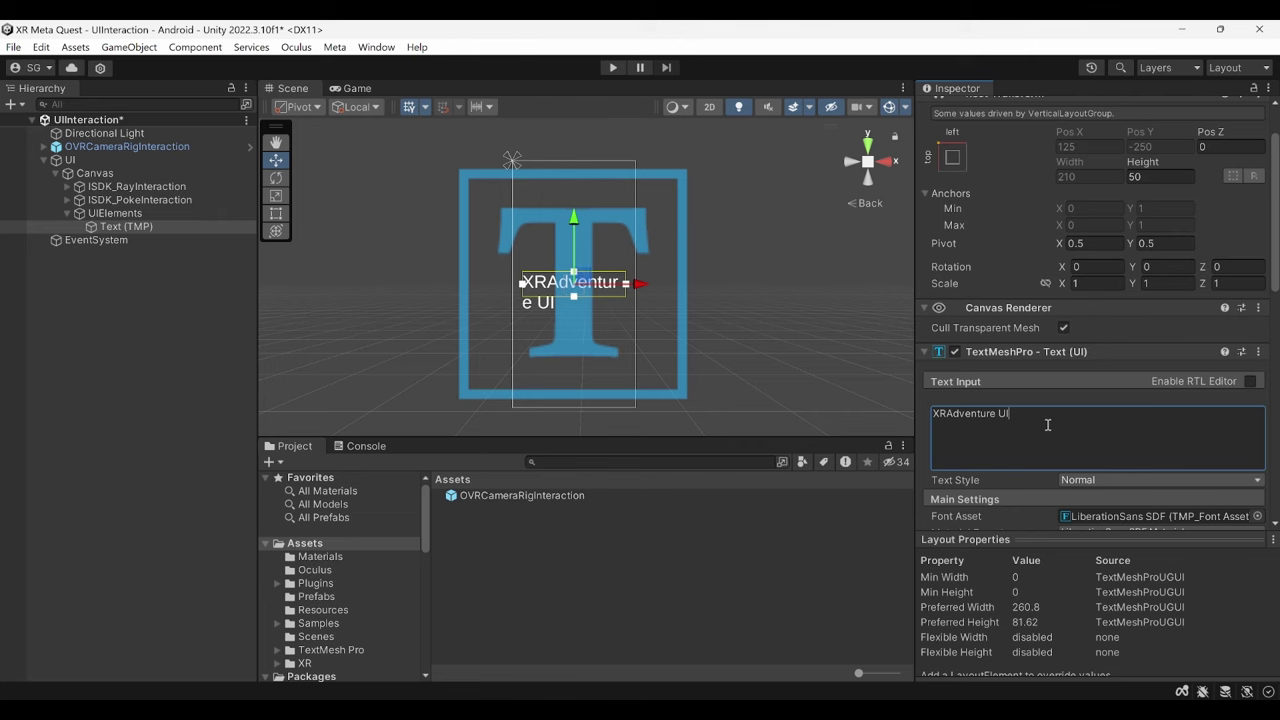
Make the title bold, auto-sized, and centred horizontally and vertically
scroll(1048, 425, "down", 3)
scroll(1050, 425, "down", 1)
left_click(1066, 369)
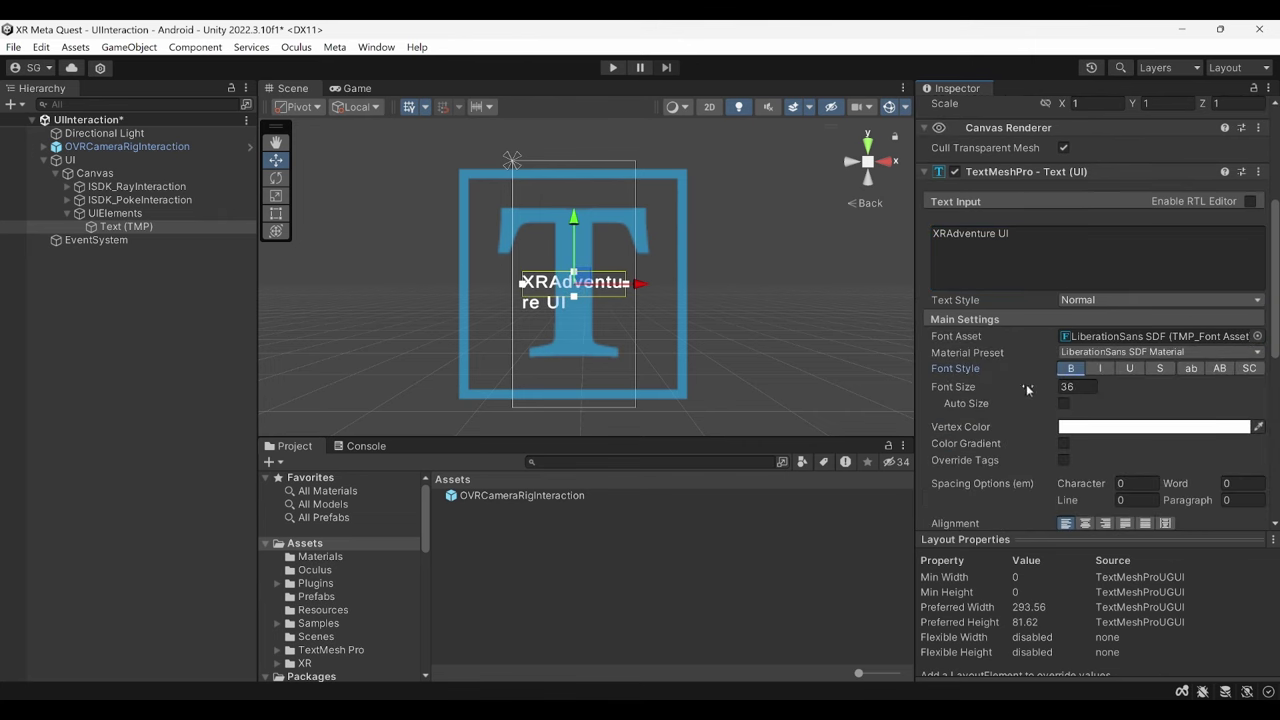
left_click(1063, 403)
scroll(1066, 405, "down", 1)
scroll(1075, 390, "down", 3)
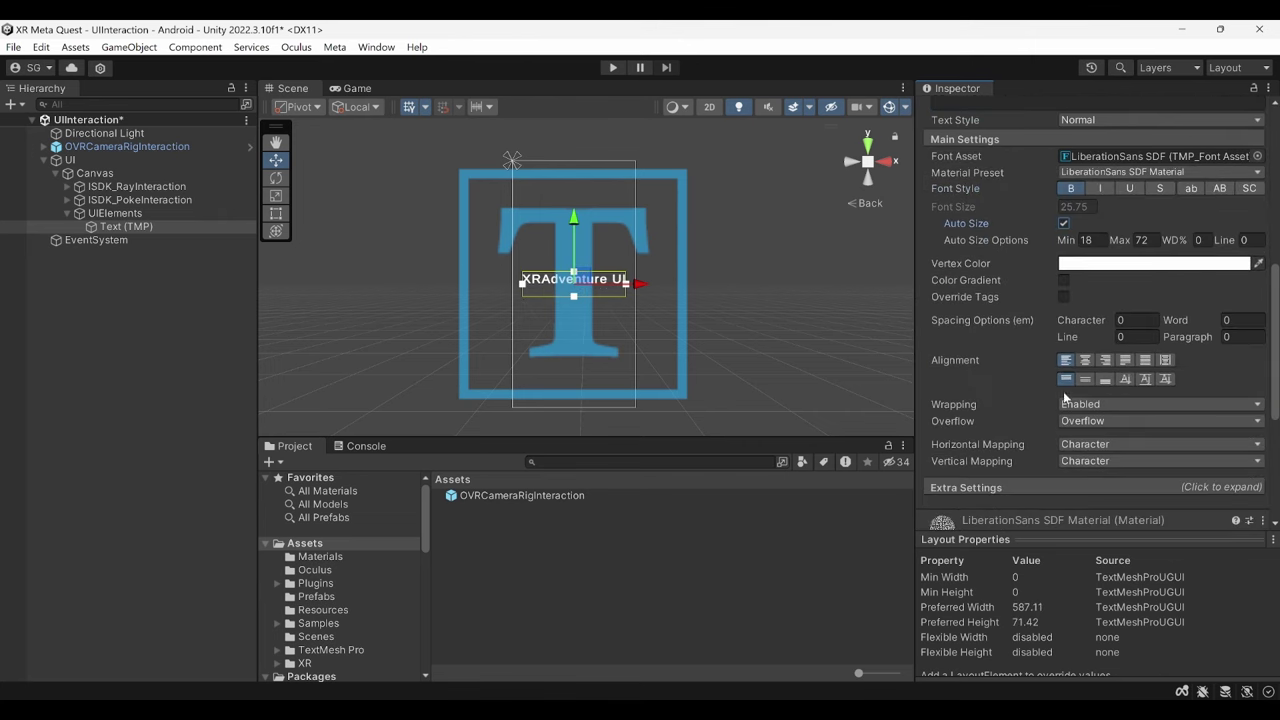
left_click(1086, 361)
left_click(1086, 380)
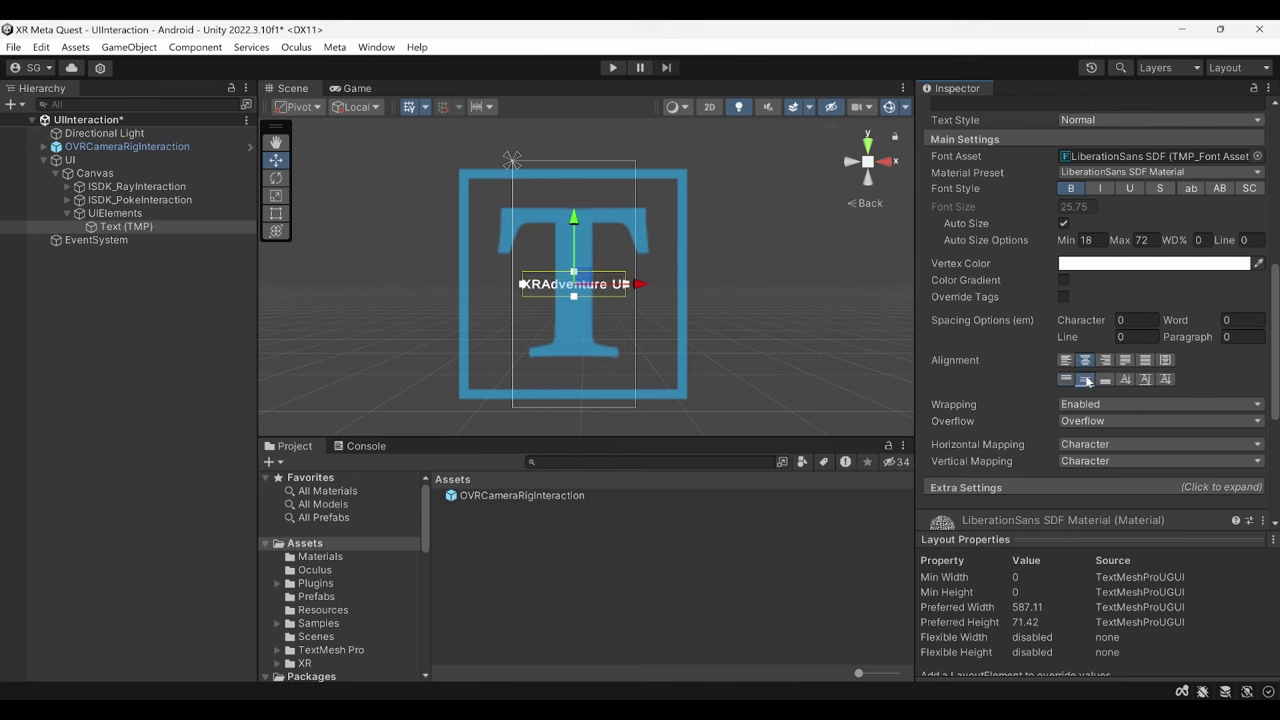
Add a TextMeshPro Button and a TextMeshPro Dropdown under UIElements
left_click(120, 213)
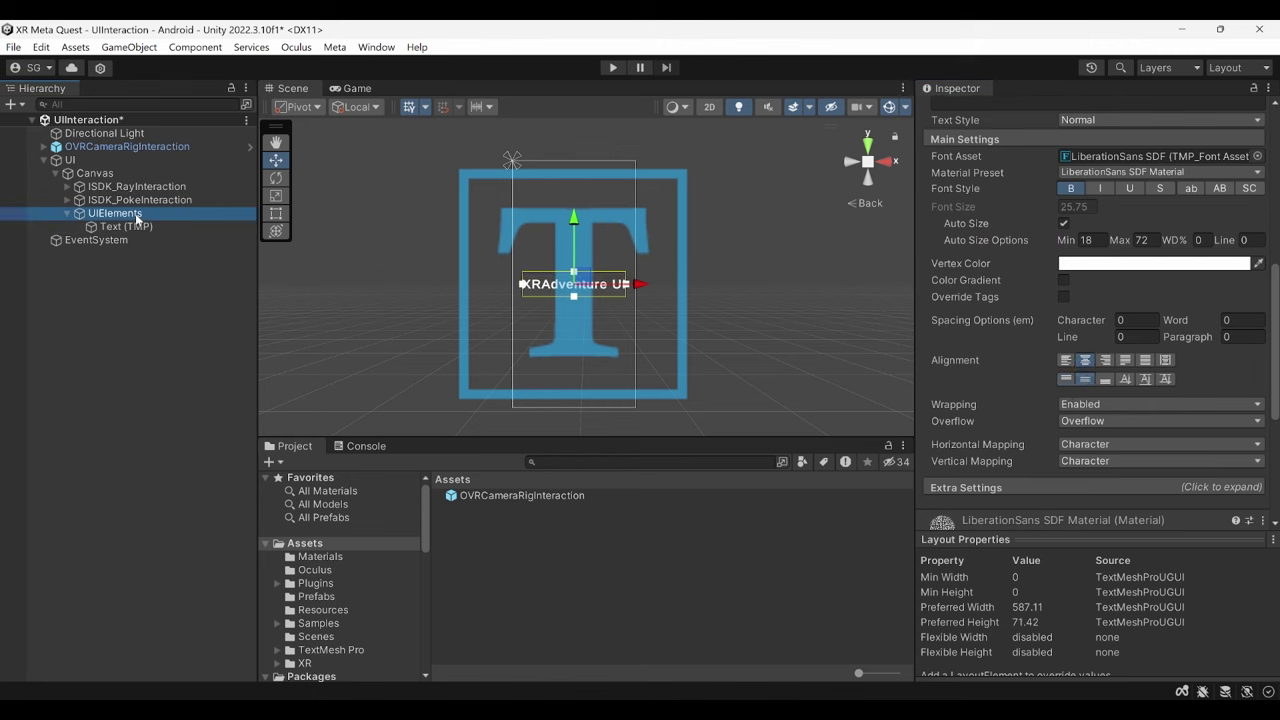
right_click(134, 213)
mouse_move(190, 424)
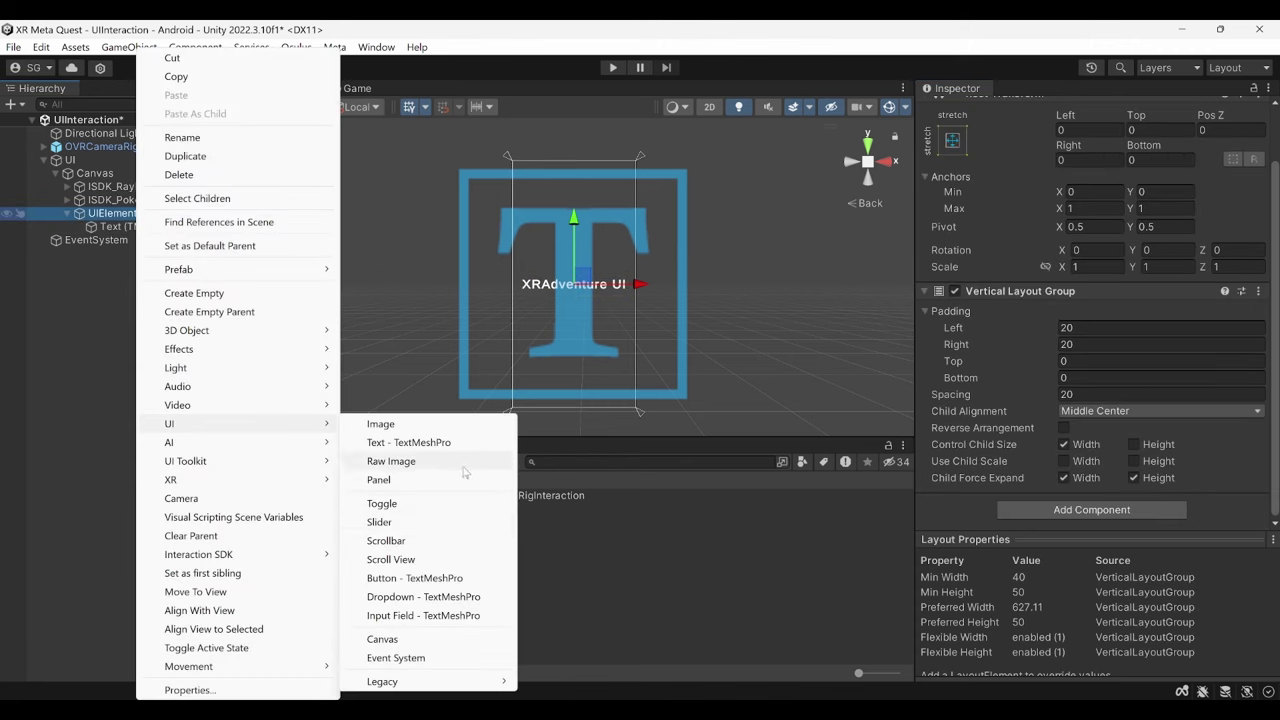
left_click(456, 581)
left_click(132, 241)
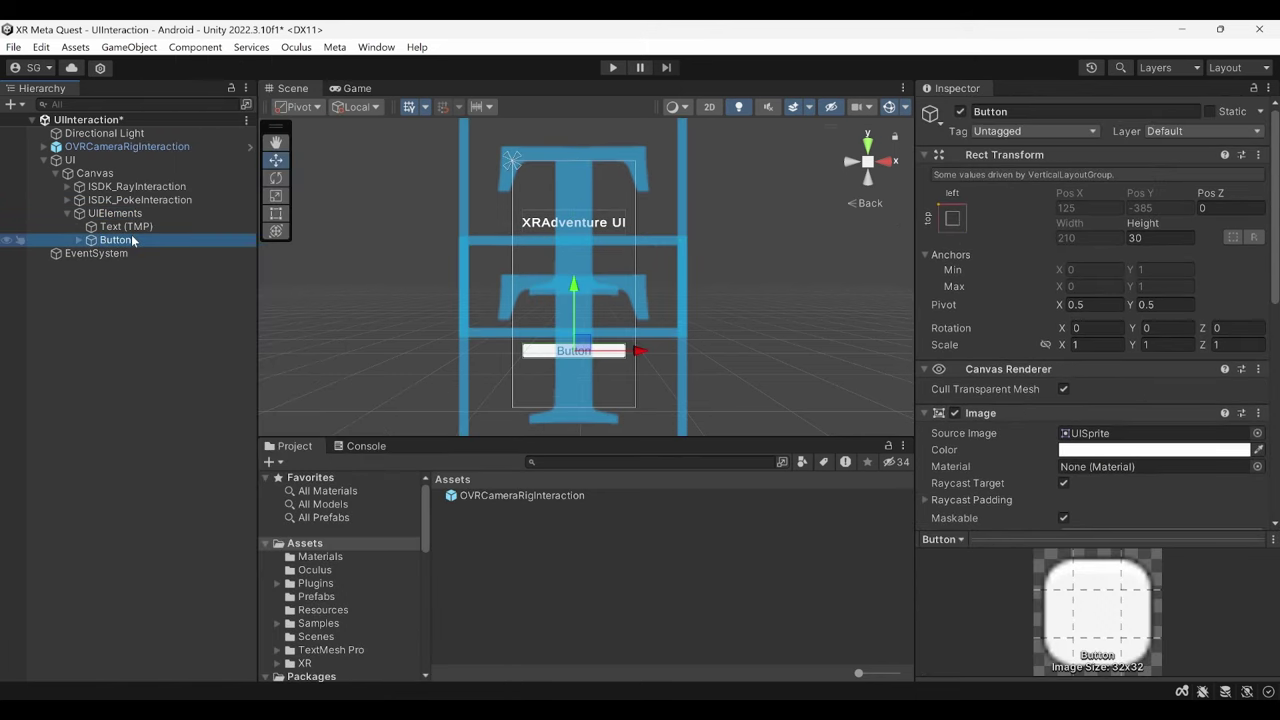
left_click(115, 213)
right_click(122, 214)
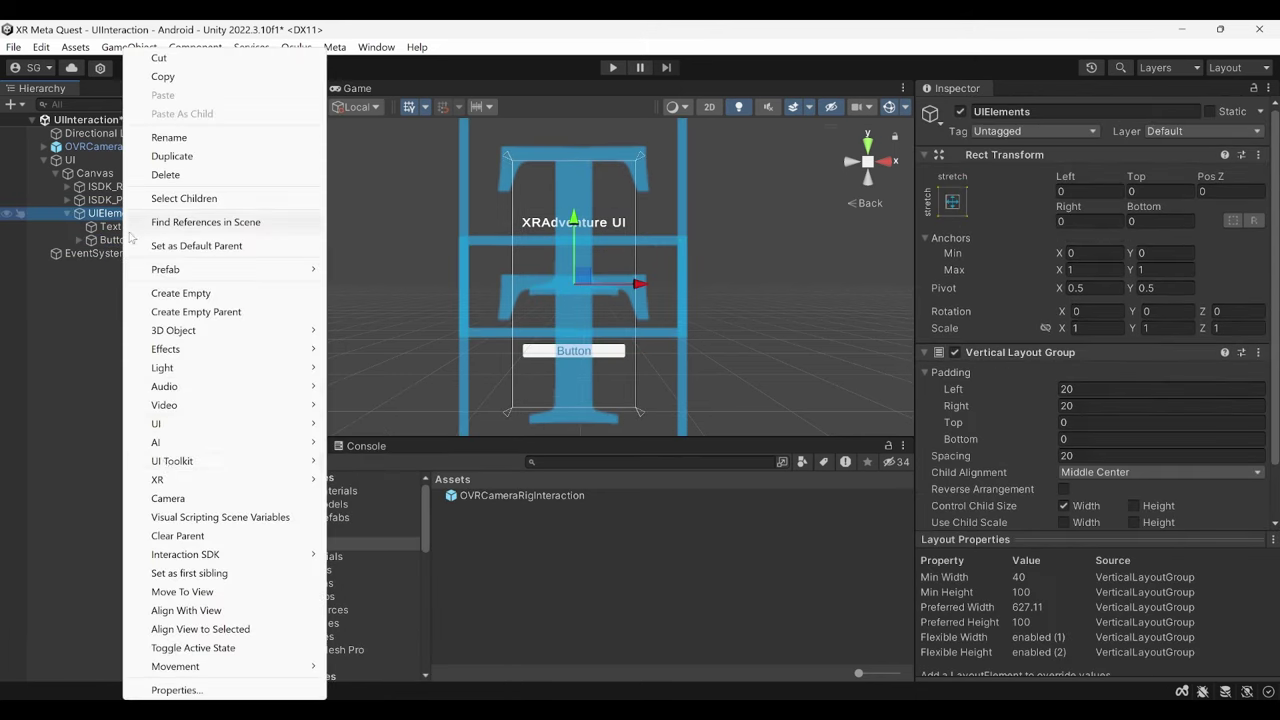
mouse_move(185, 425)
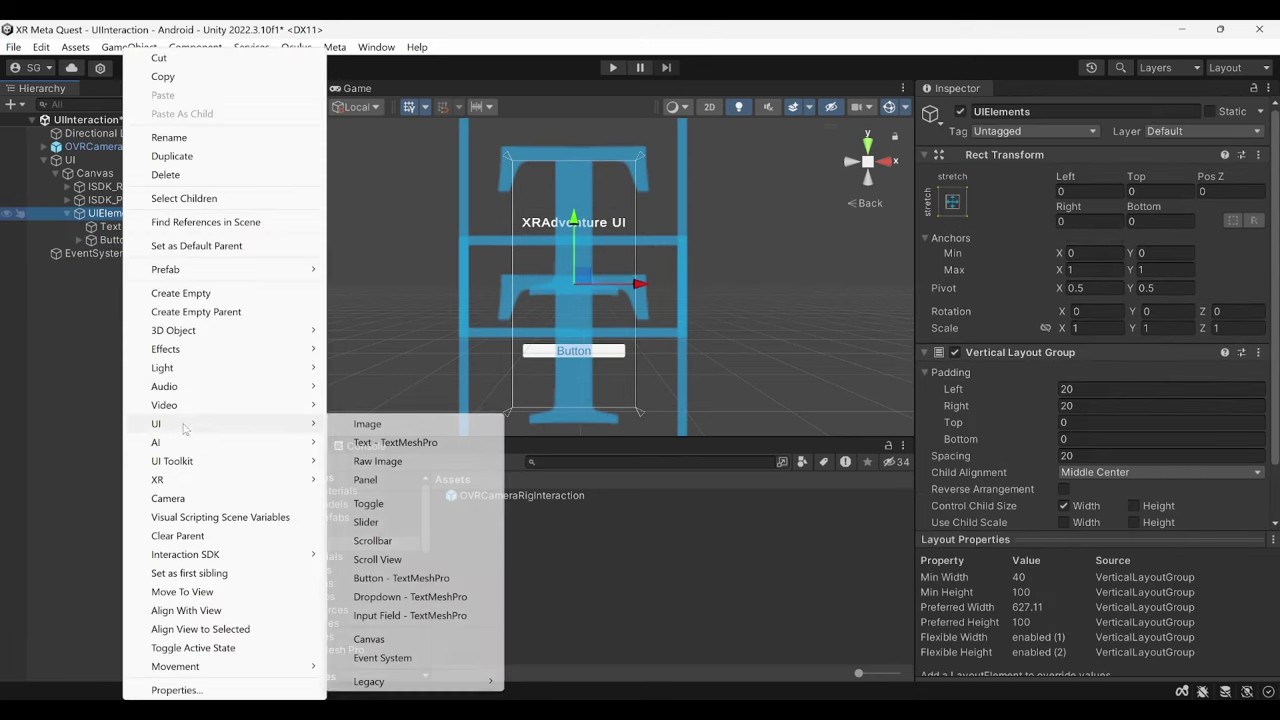
left_click(420, 597)
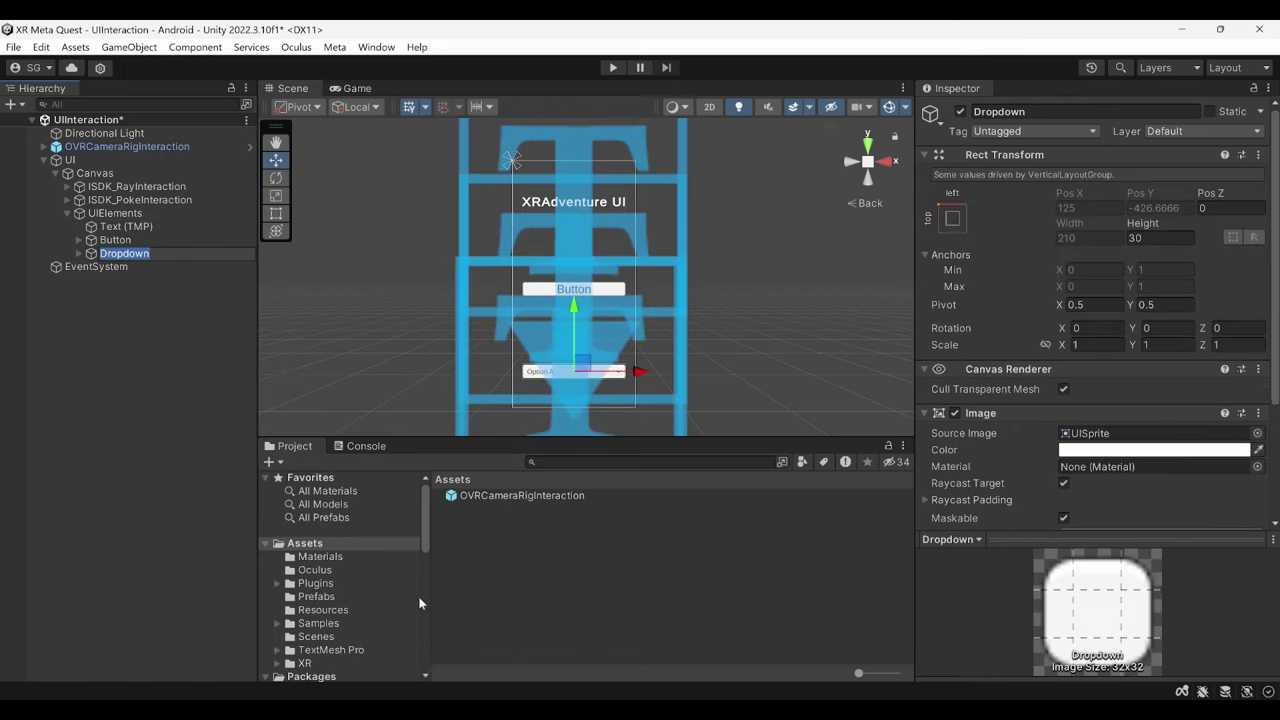
left_click(242, 342)
Add a Slider and a Toggle under UIElements
left_click(115, 214)
right_click(132, 216)
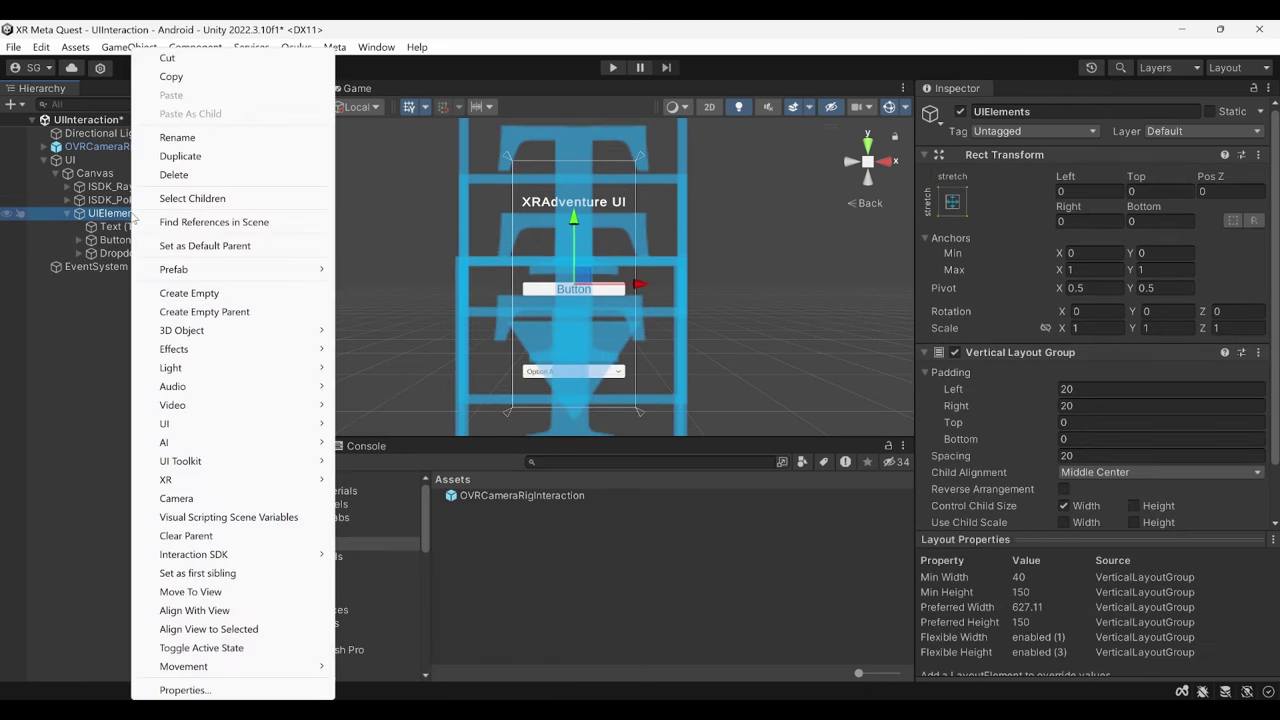
mouse_move(326, 422)
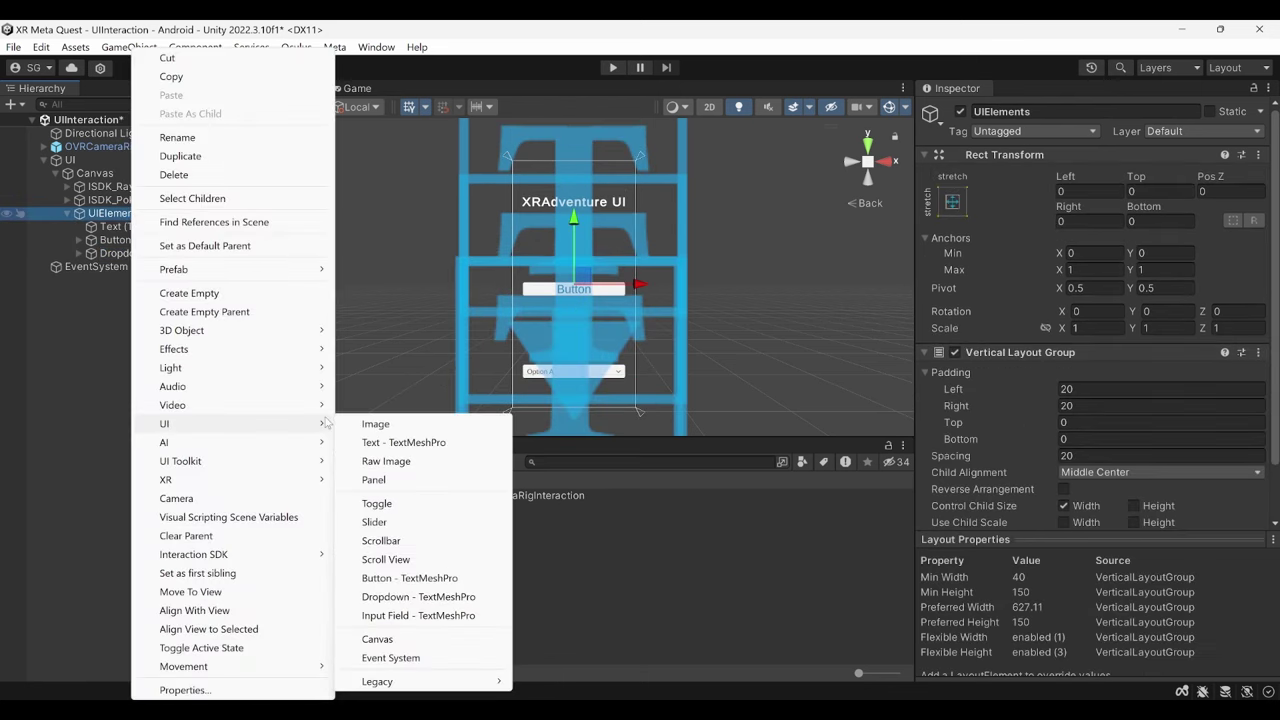
left_click(390, 524)
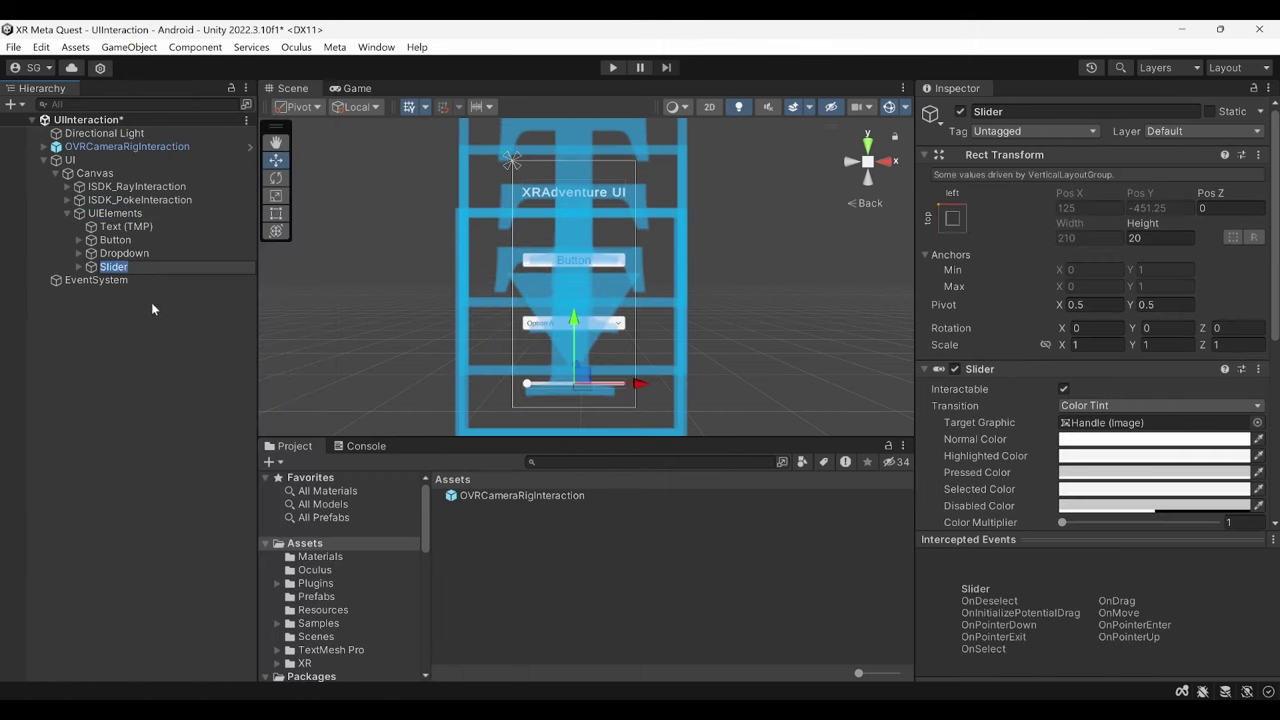
left_click(151, 302)
left_click(127, 217)
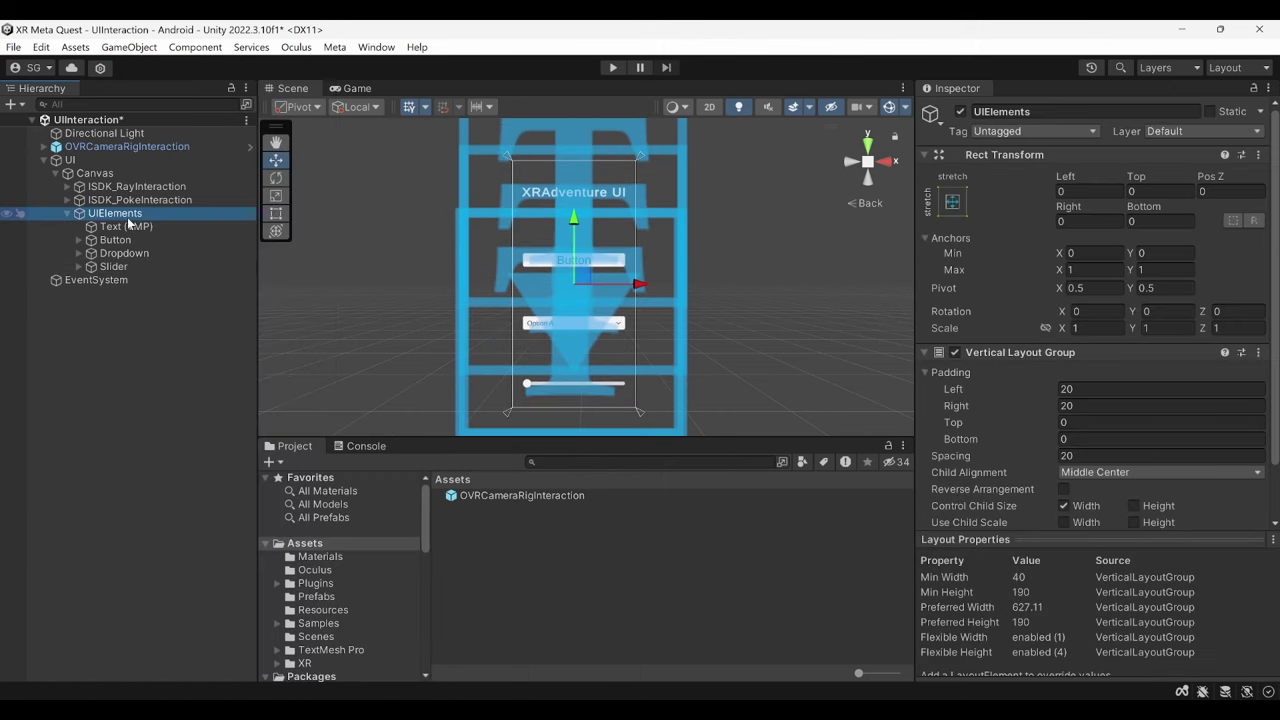
right_click(128, 222)
mouse_move(270, 428)
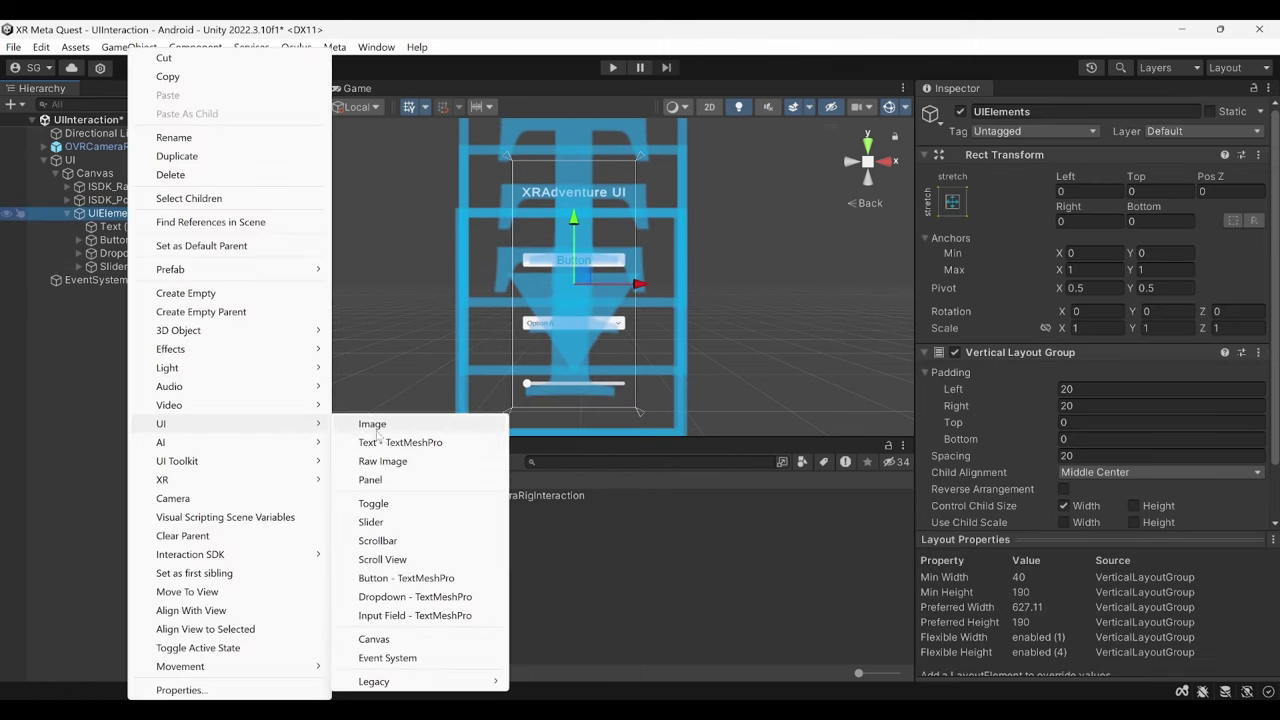
left_click(373, 504)
left_click(904, 107)
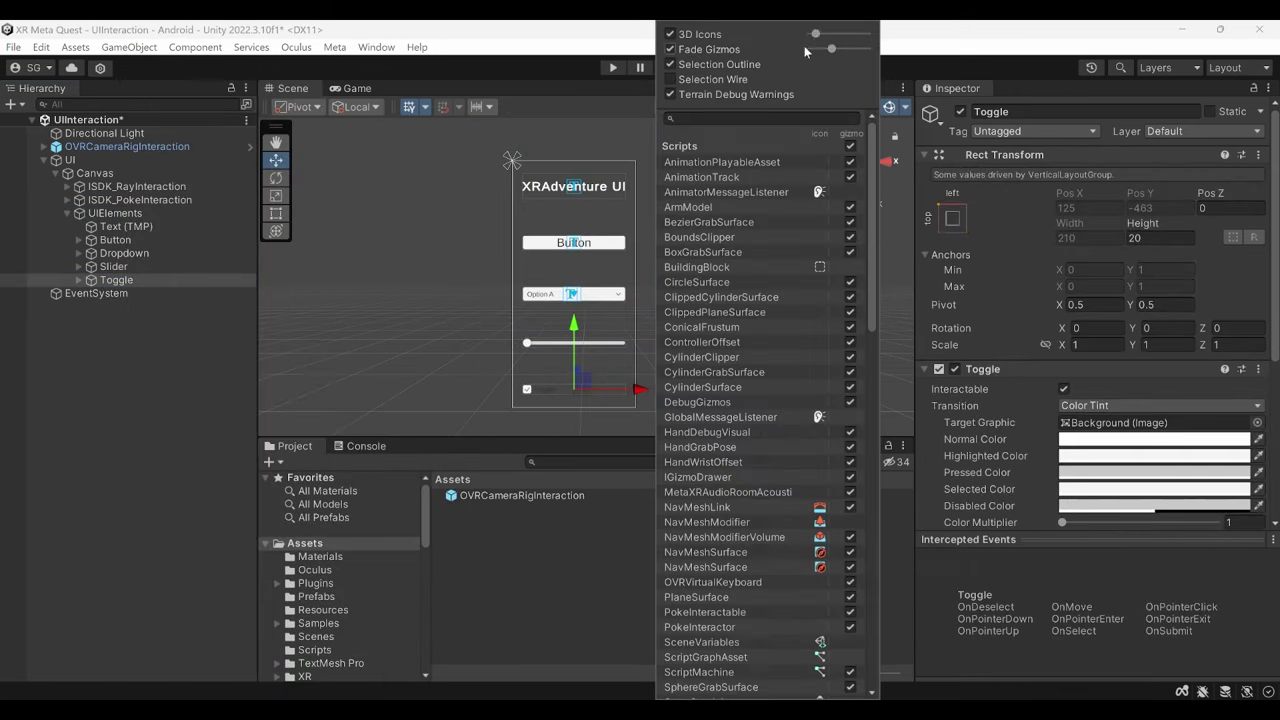
key("Escape")
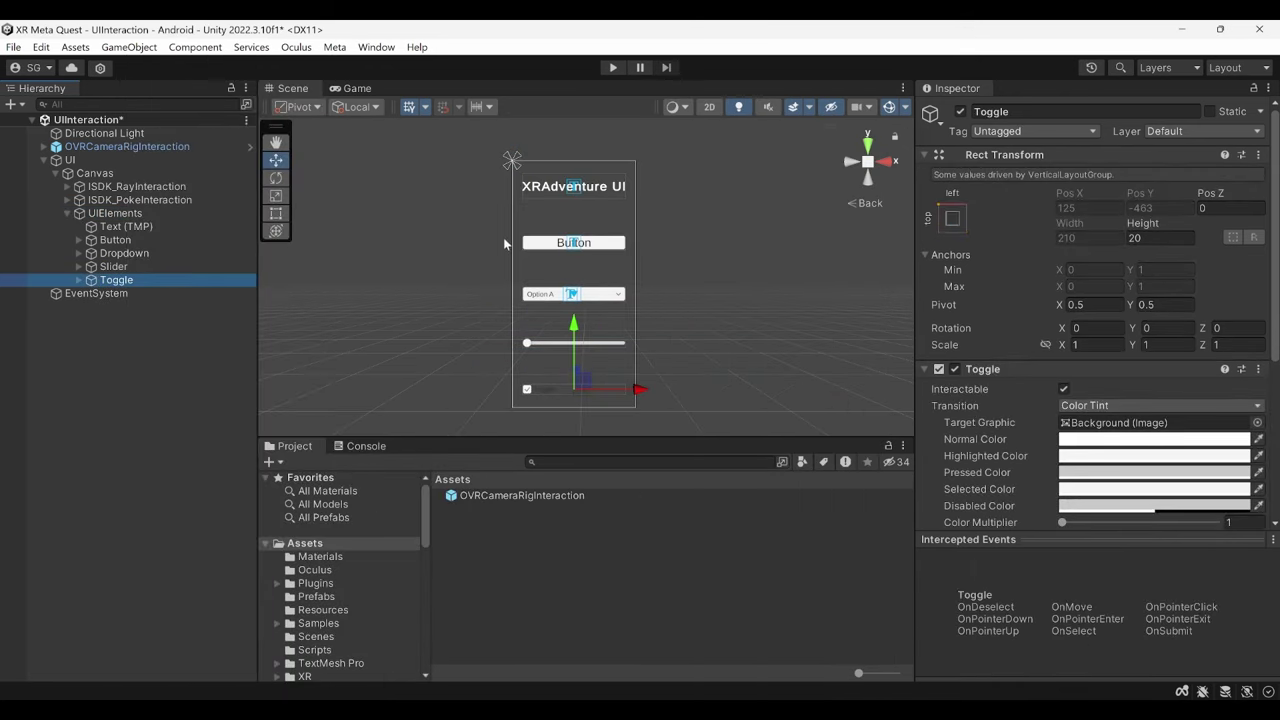
Add an On Click entry to the Button targeting the UI object, calling XRABasicUIInteractionDemo.GenerateObjects()
left_click(70, 160)
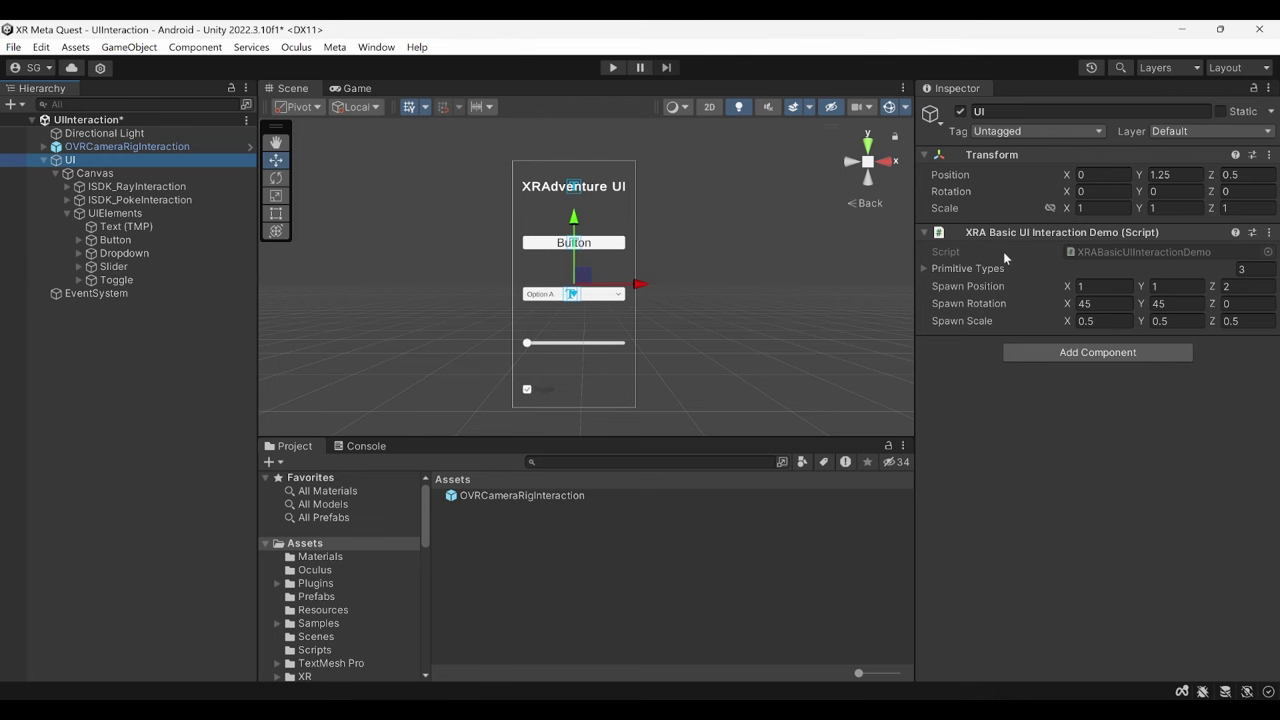
left_click(115, 240)
scroll(958, 398, "down", 5)
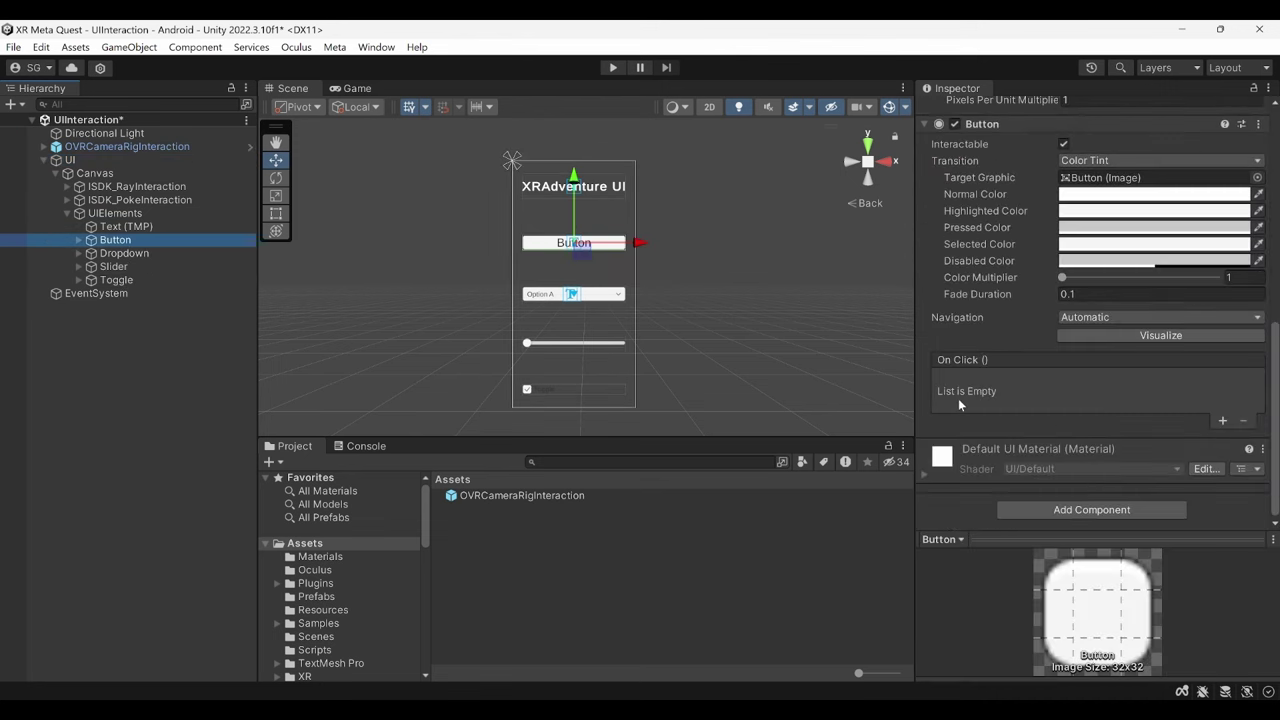
left_click(1222, 421)
left_click_drag(70, 160, 971, 400)
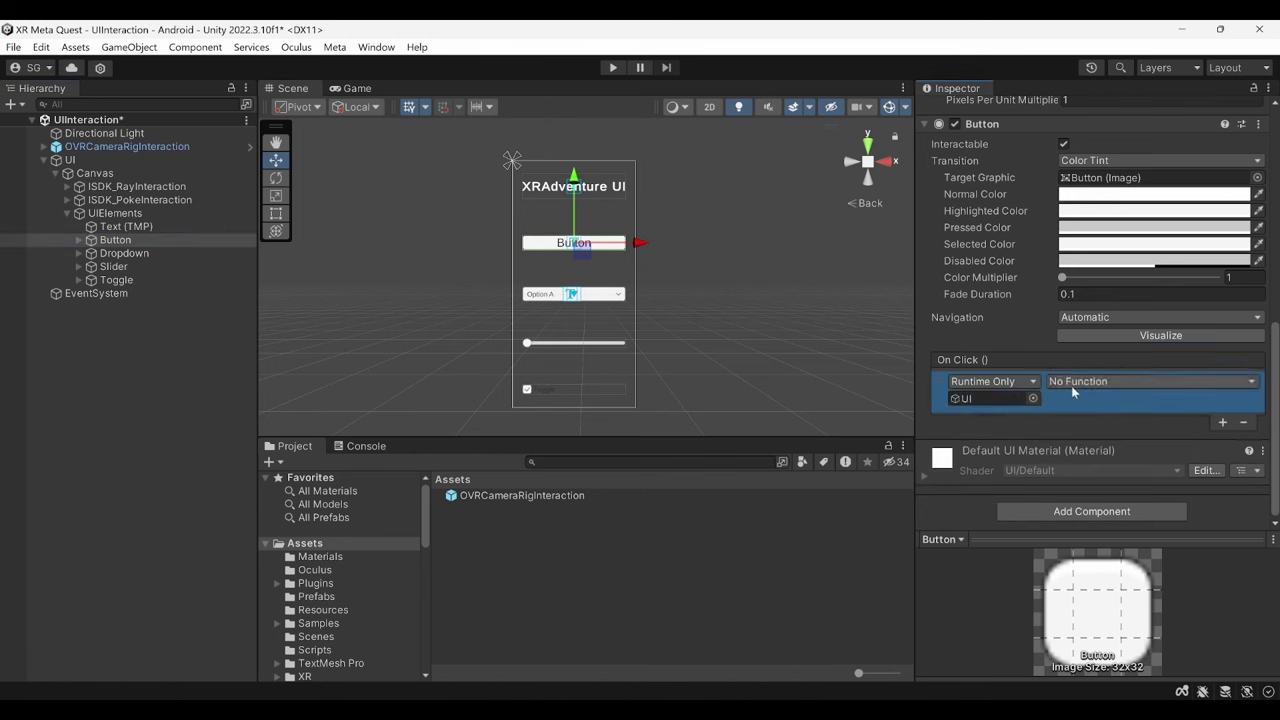
left_click(1071, 385)
mouse_move(1119, 462)
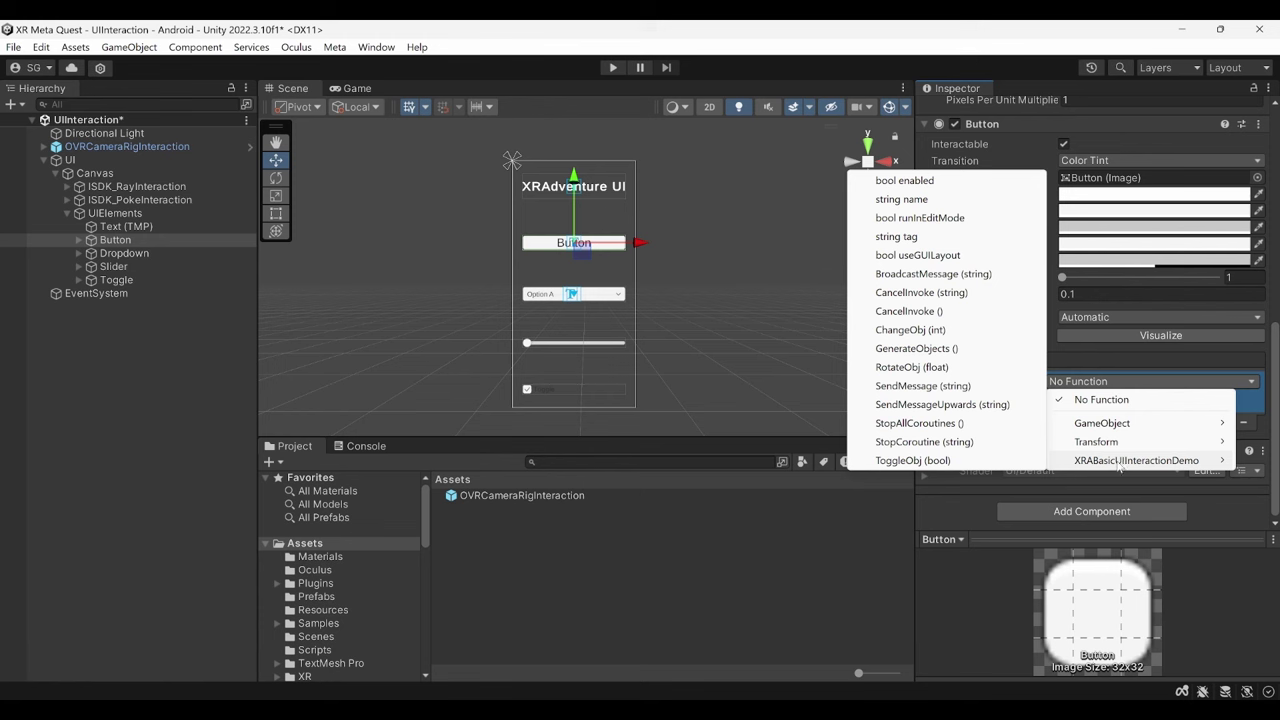
left_click(930, 347)
Select the Dropdown and scroll down to its value-change event in the Inspector
left_click(194, 255)
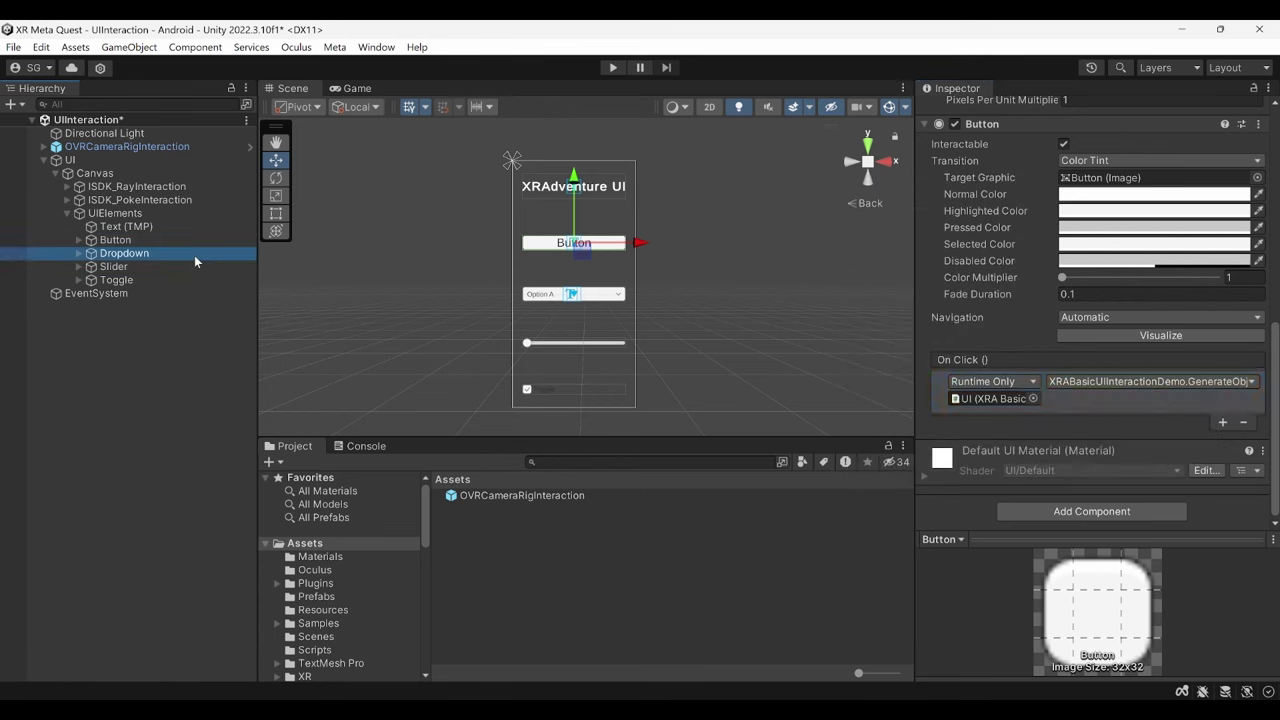
scroll(1040, 398, "down", 10)
scroll(1180, 408, "down", 2)
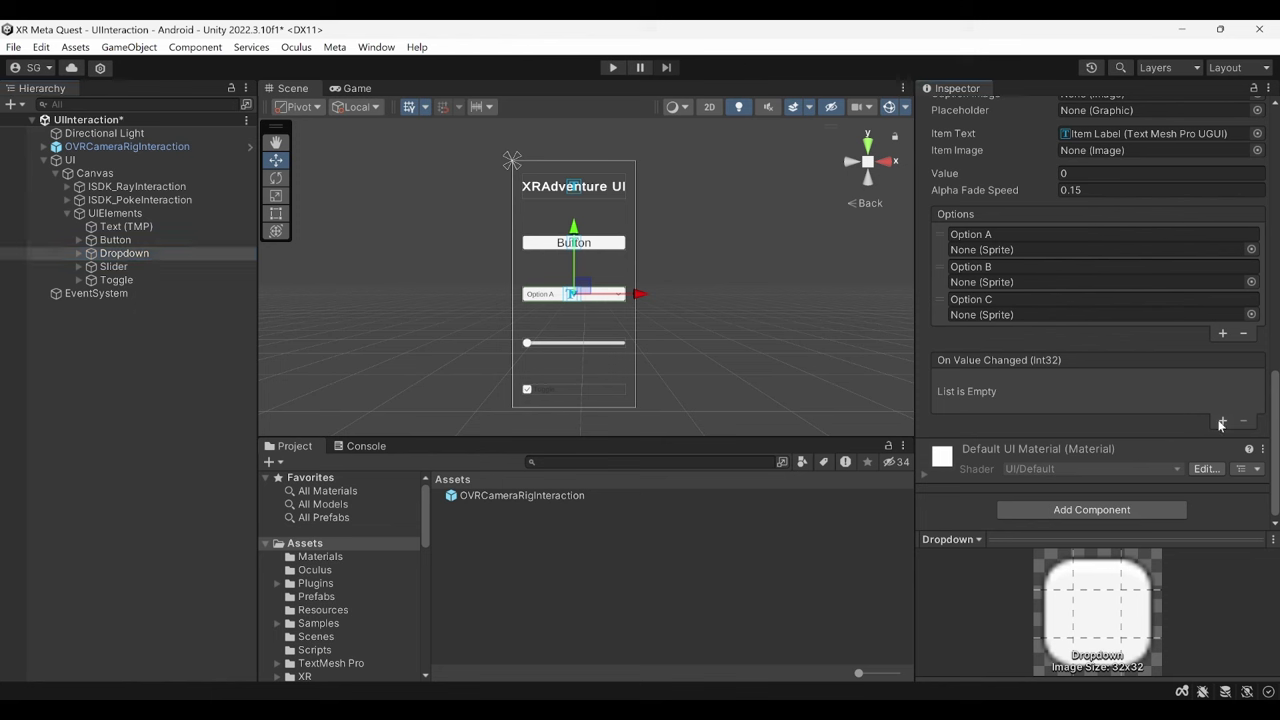
Make the Dropdown's On Value Changed call dynamic ChangeObj on the UI object
left_click(1221, 421)
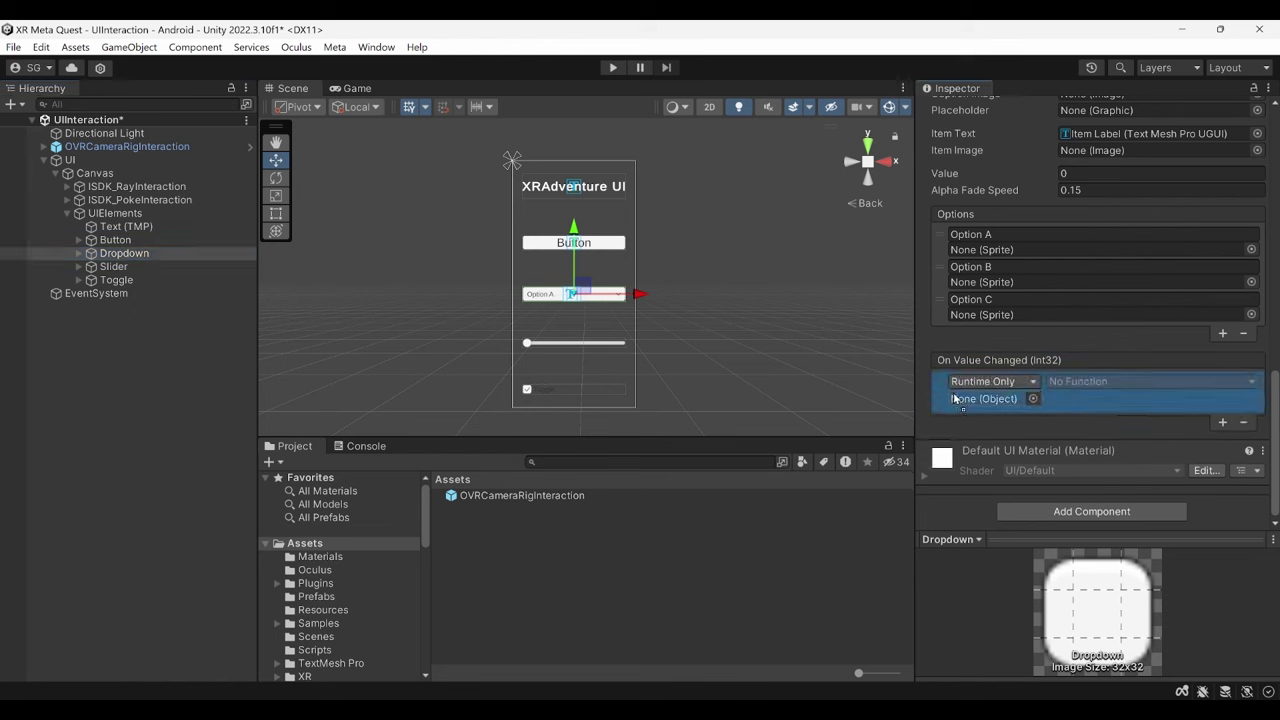
left_click_drag(955, 398, 957, 399)
left_click(1066, 385)
mouse_move(1081, 462)
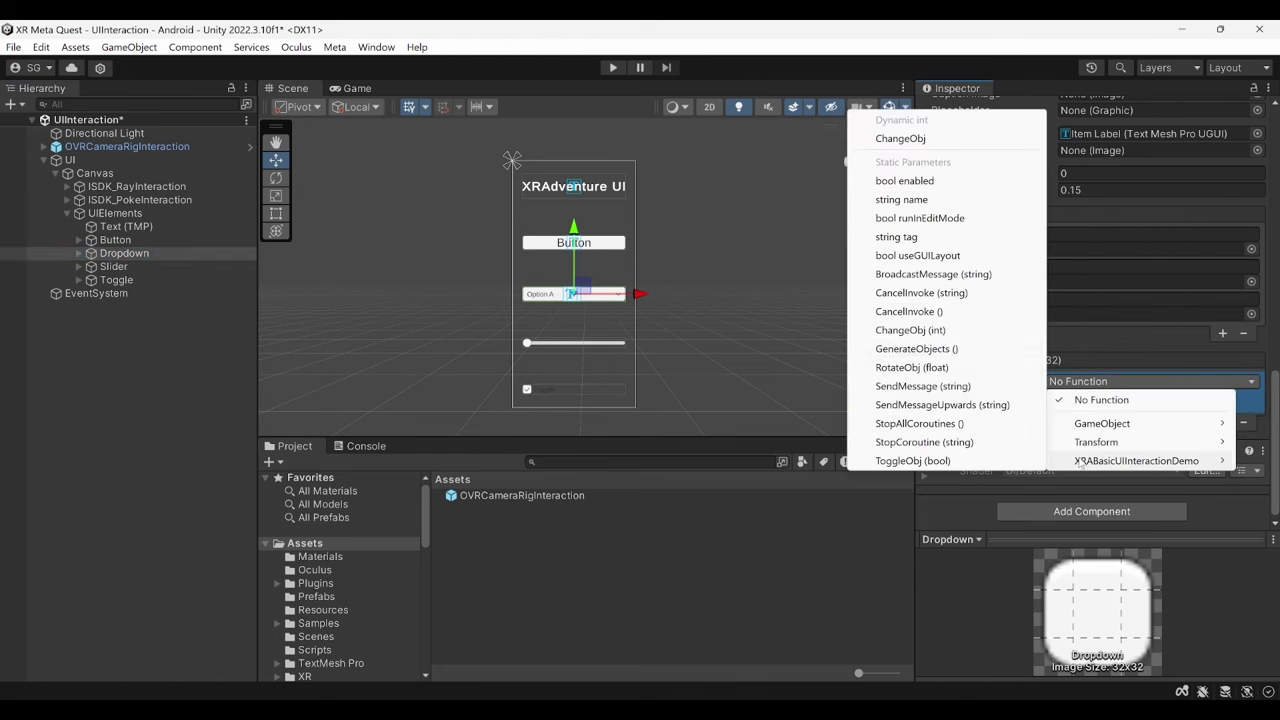
left_click(901, 139)
Make the Slider's On Value Changed call dynamic RotateObj on the UI object
left_click(200, 266)
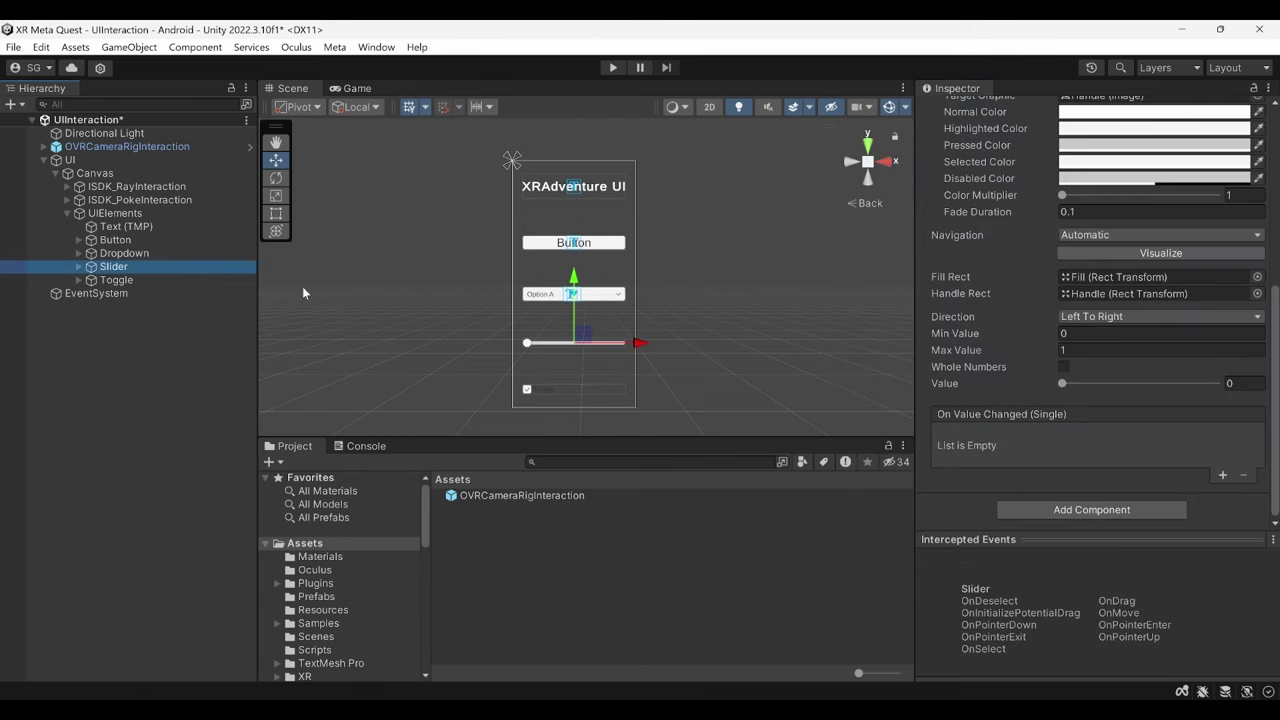
left_click(1221, 474)
left_click_drag(70, 159, 1014, 450)
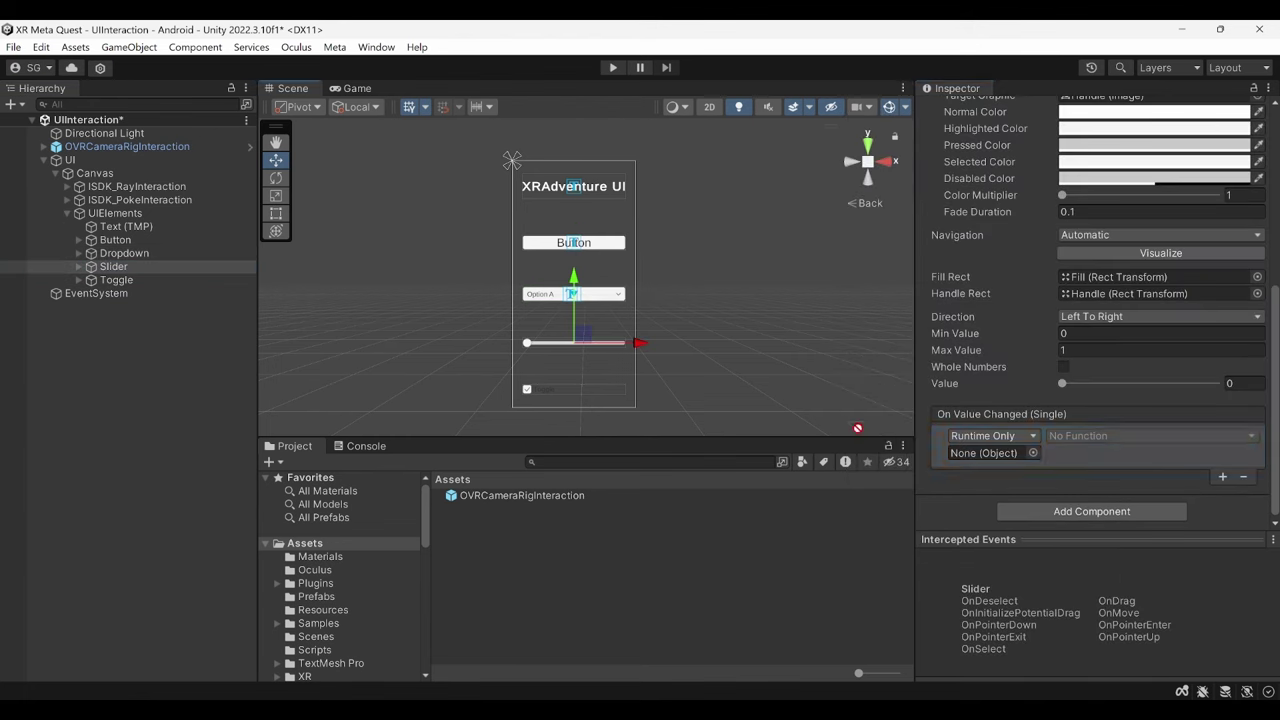
left_click(1150, 436)
mouse_move(1136, 515)
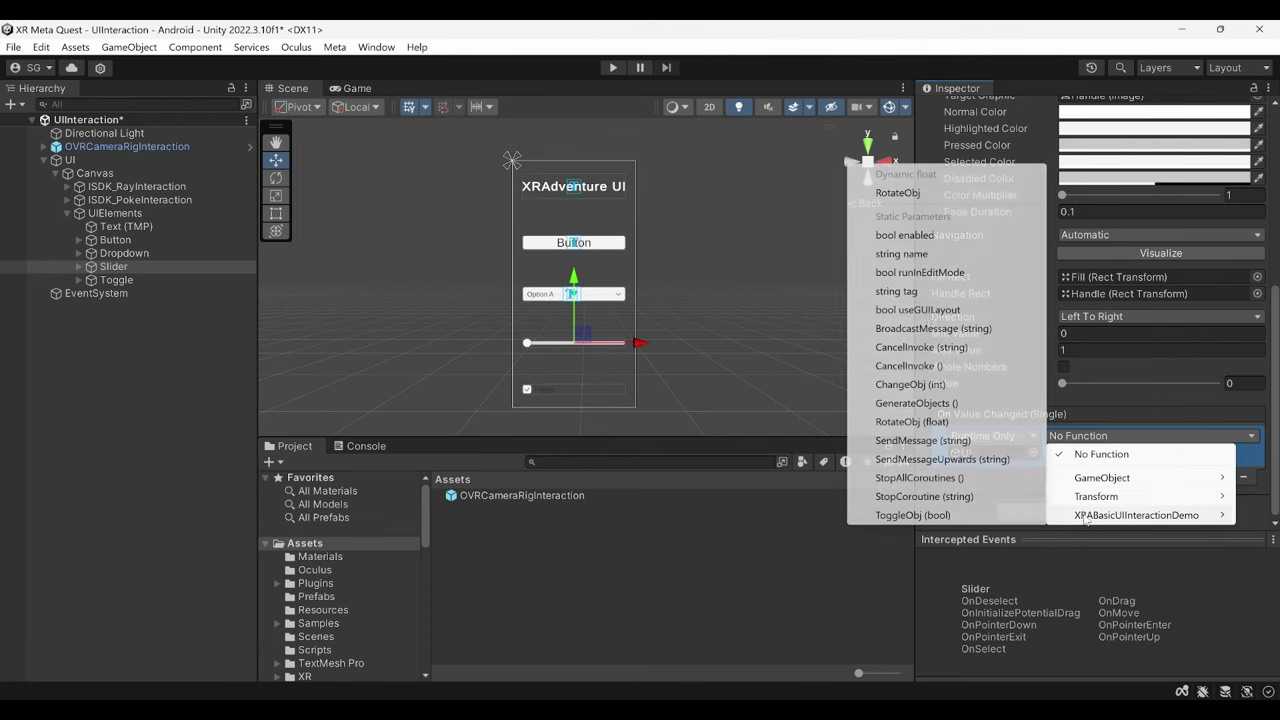
left_click(897, 193)
Make the Toggle's On Value Changed call dynamic ToggleObj on the UI object, then save the scene
left_click(116, 280)
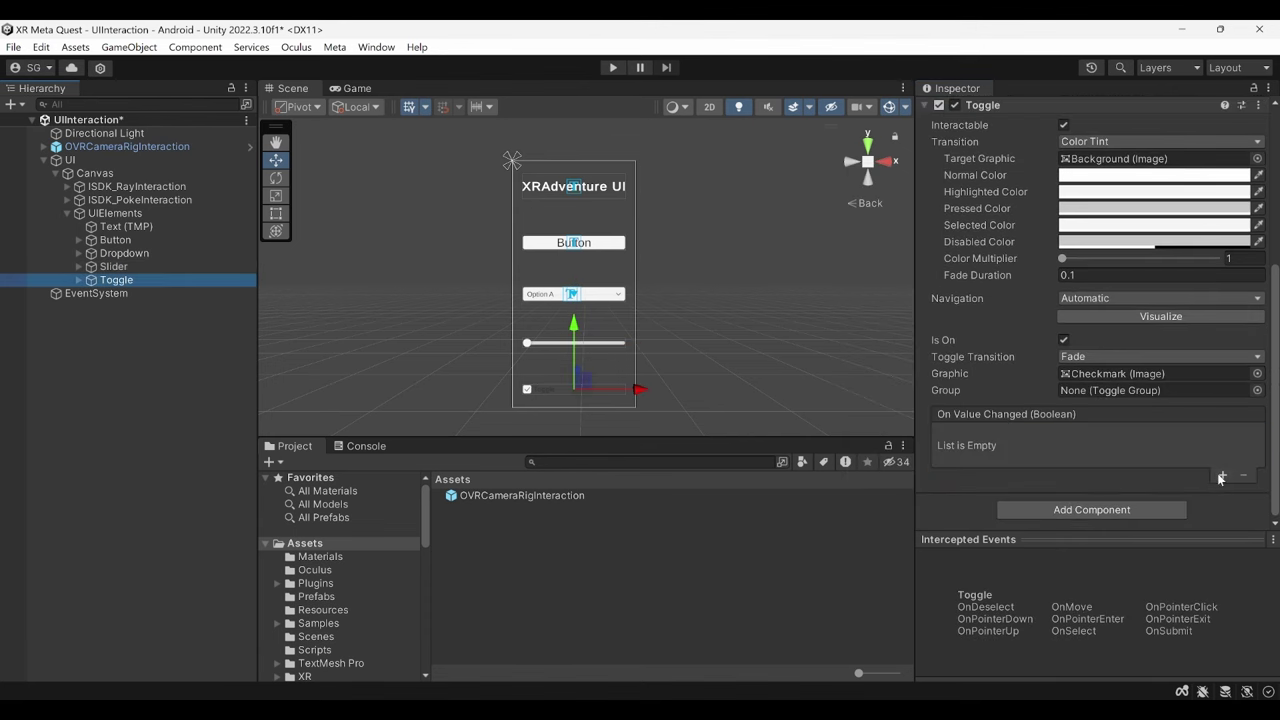
left_click(1220, 479)
left_click_drag(97, 160, 990, 452)
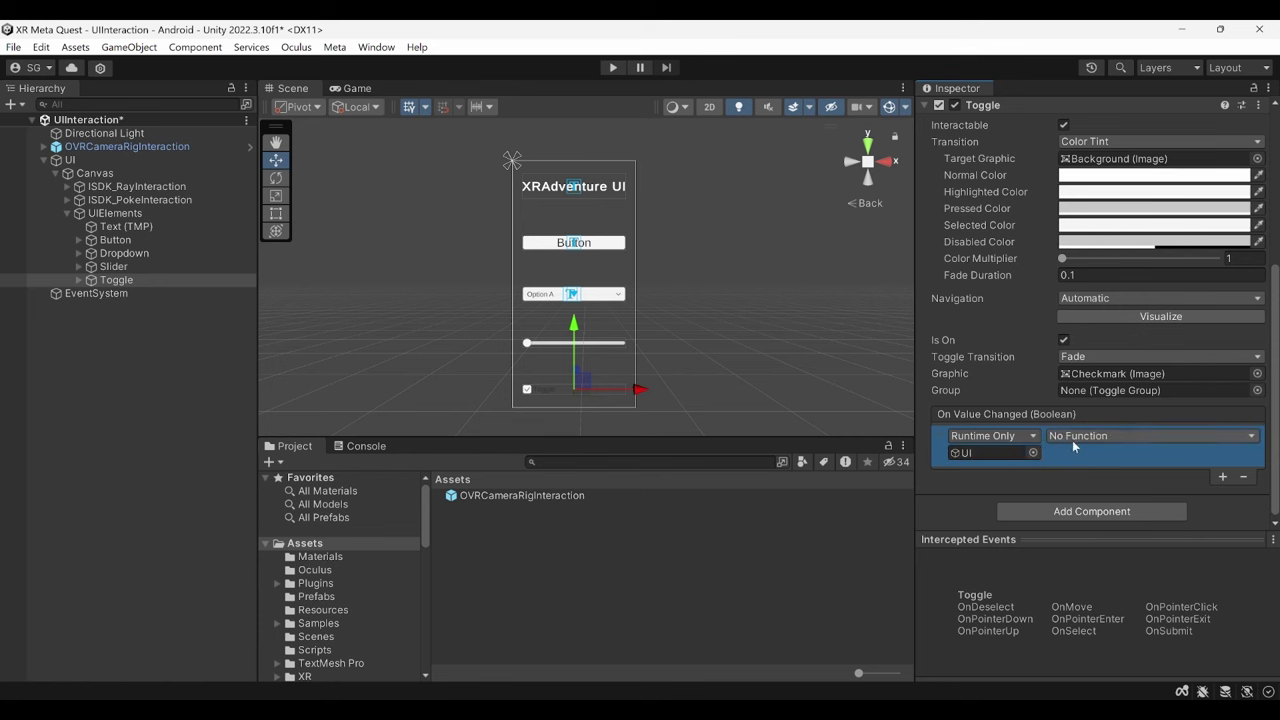
left_click(1073, 444)
mouse_move(1110, 515)
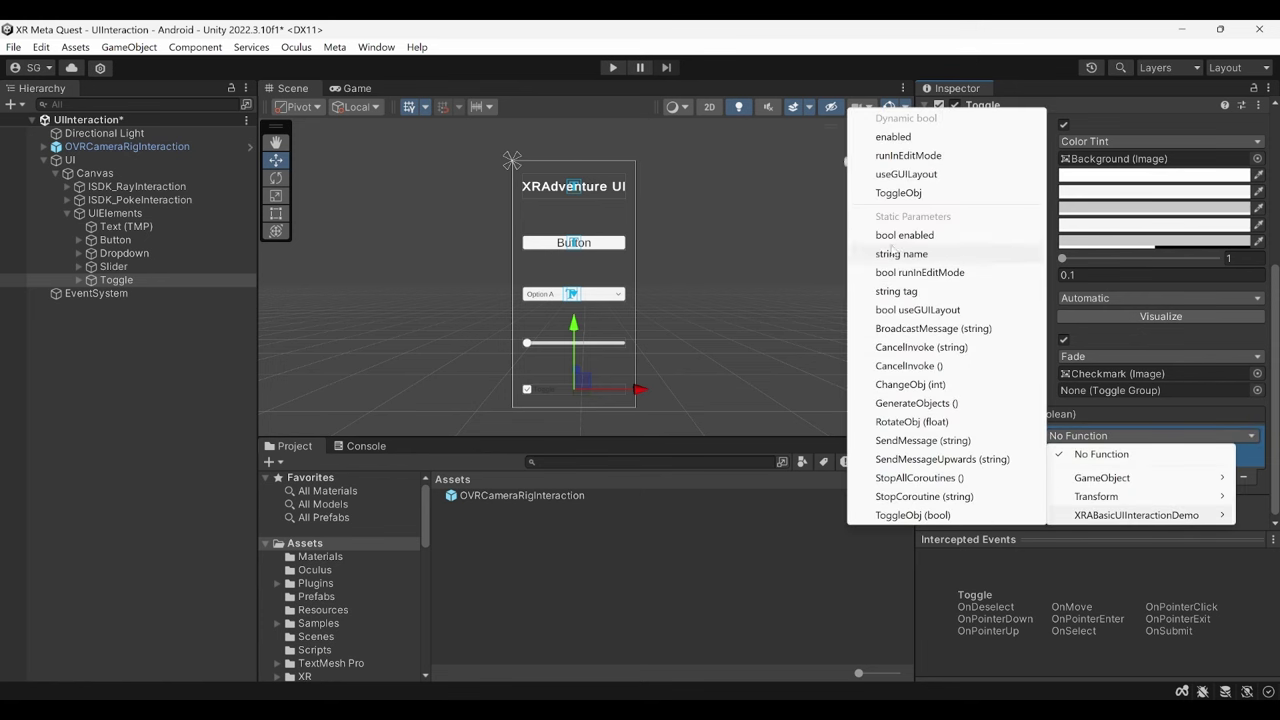
left_click(899, 193)
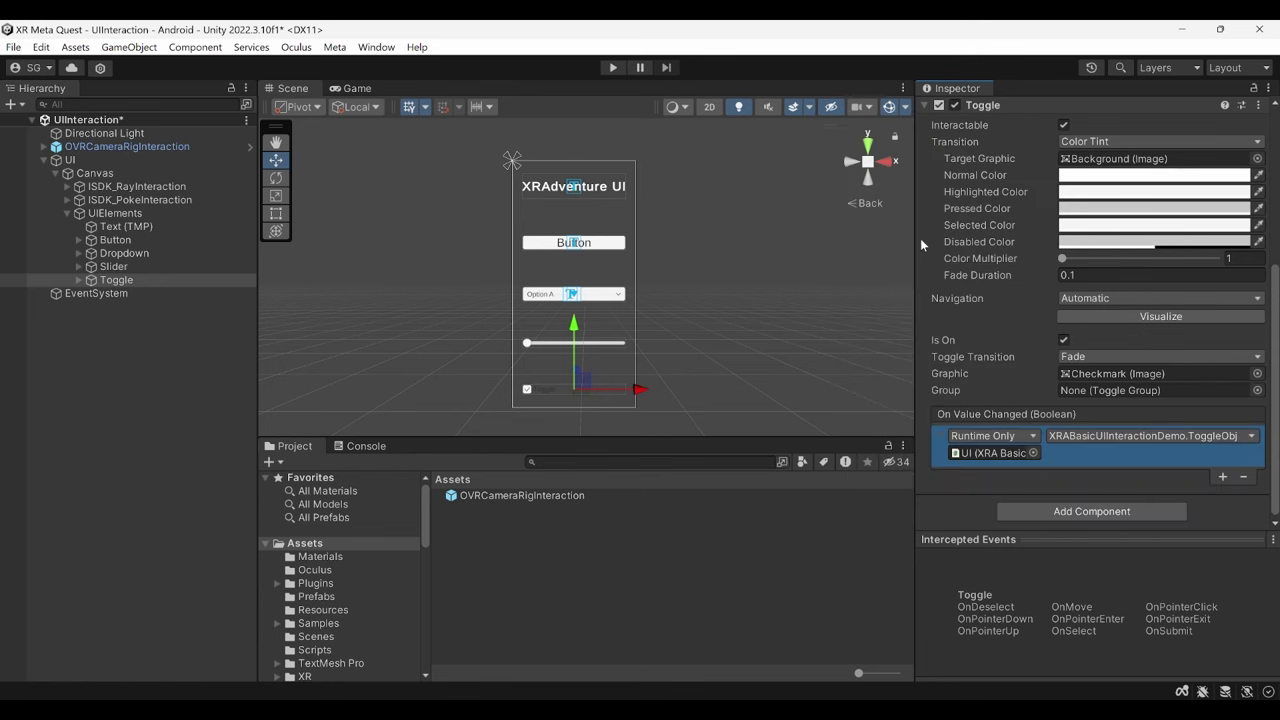
key("ctrl+s")
Play the scene, pick Option B to turn the cube into a sphere, then select the third orange tile
key("ctrl+p")
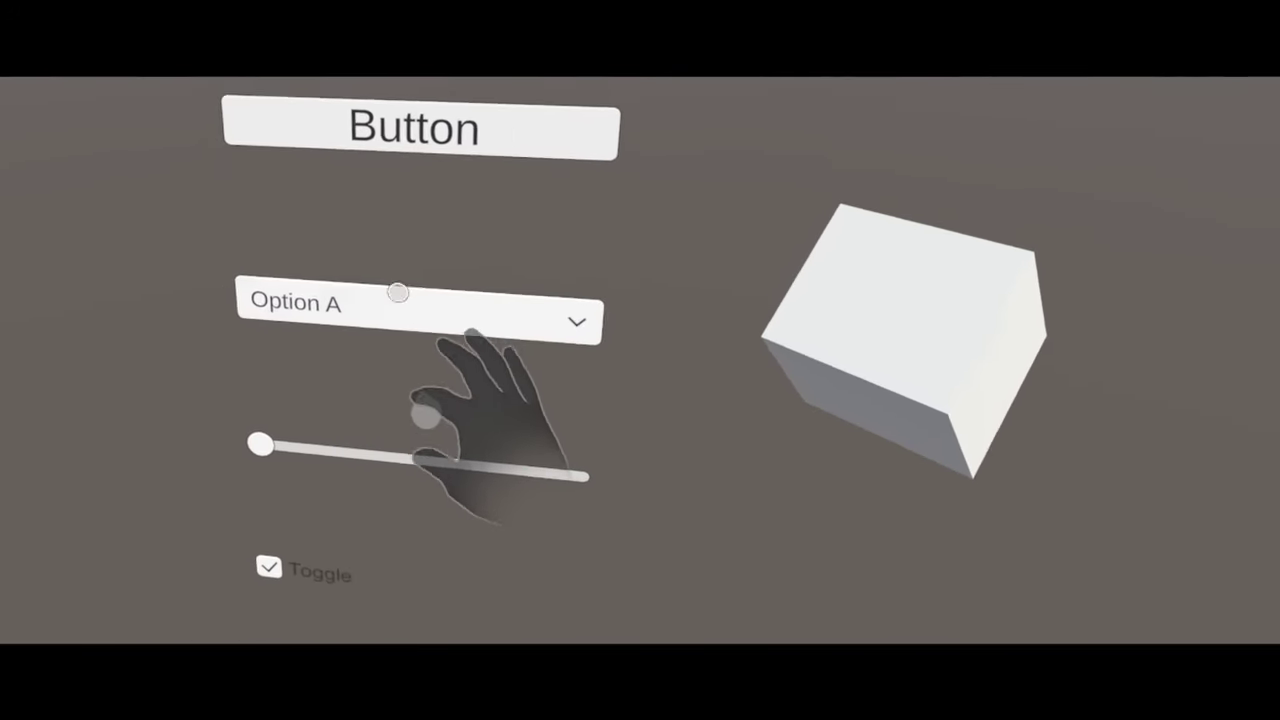
left_click(360, 393)
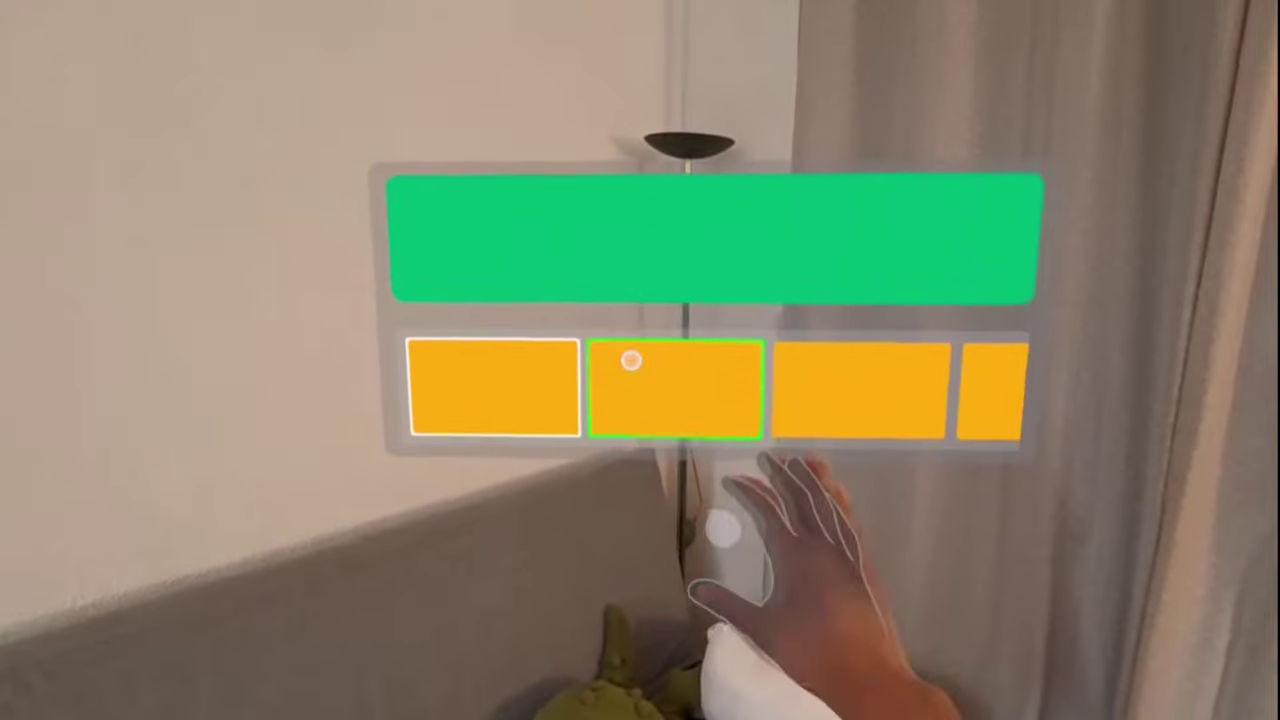
left_click_drag(646, 371, 429, 349)
left_click_drag(511, 353, 700, 368)
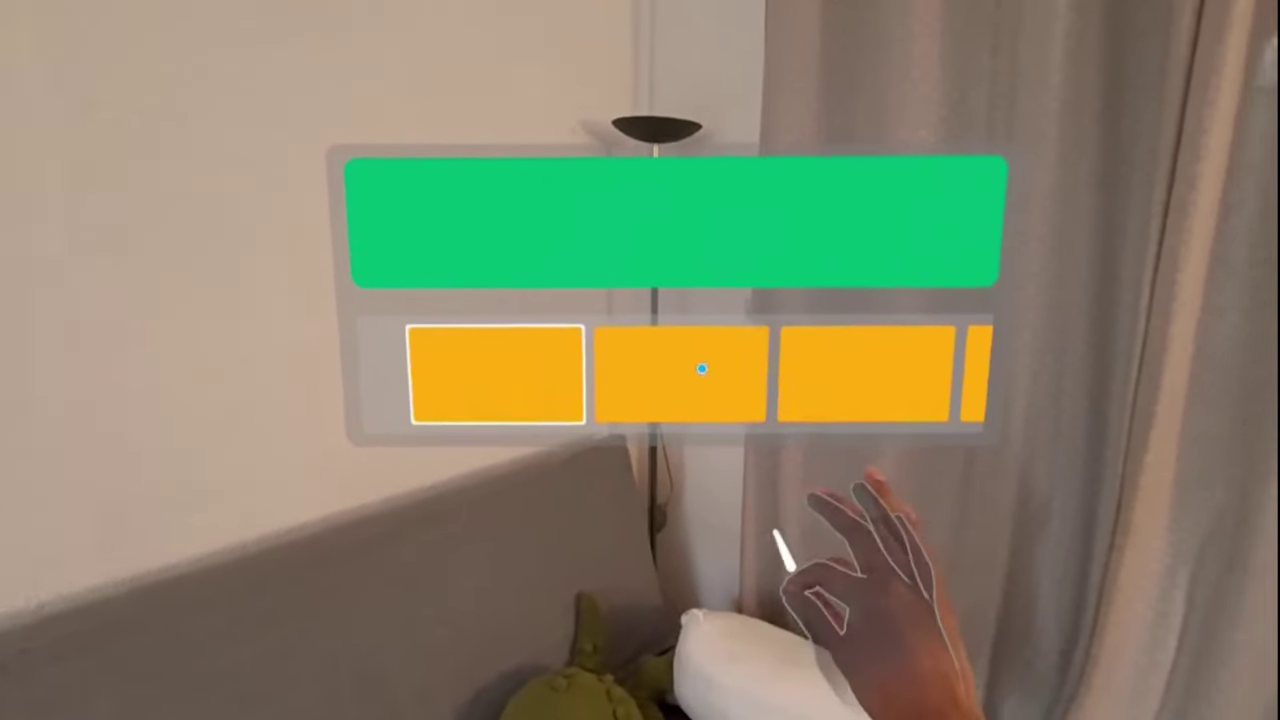
left_click(743, 366)
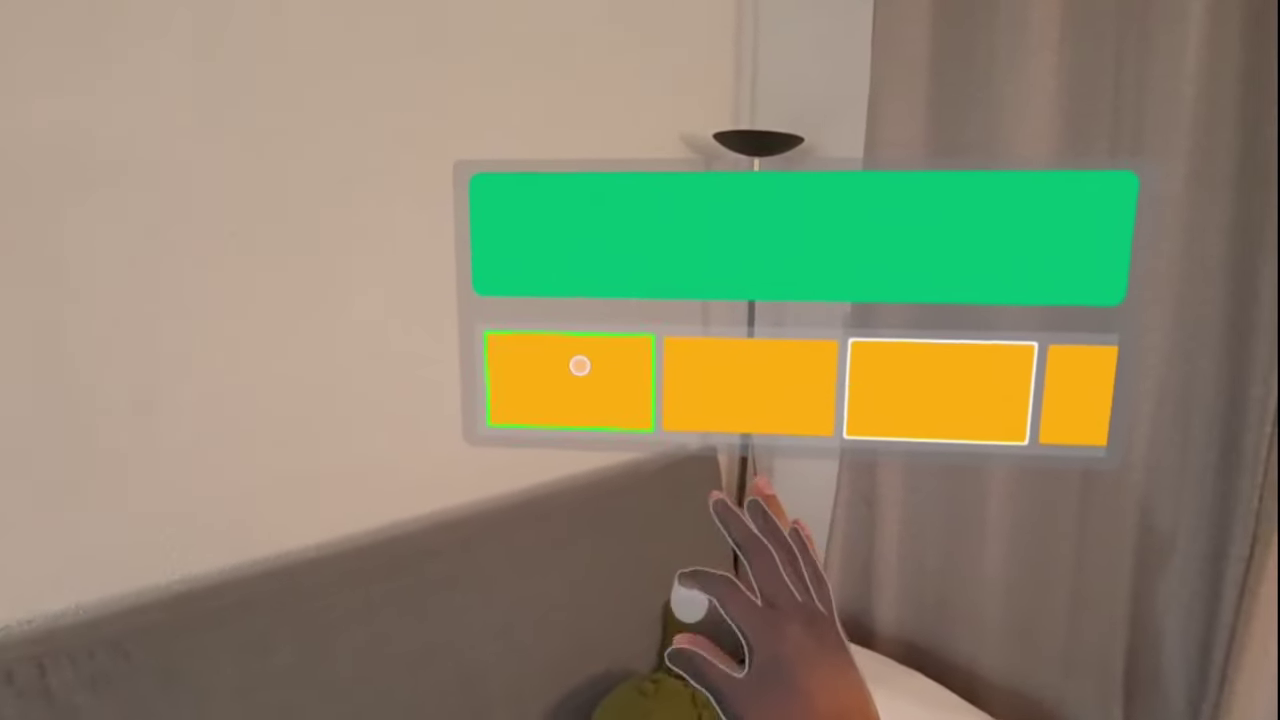